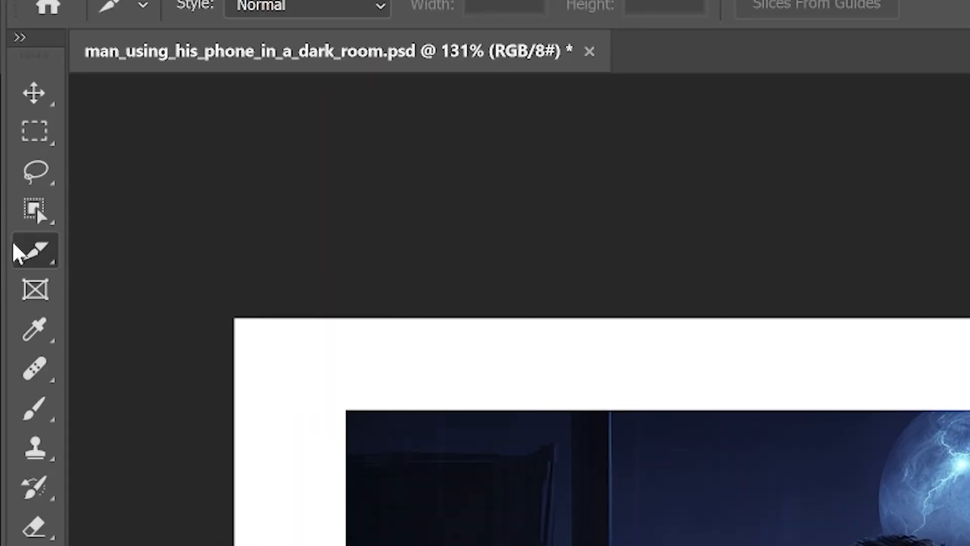
Step: Pick the Crop Tool, select the city view group, show the laptop and hide the background image
click(20, 113)
click(144, 247)
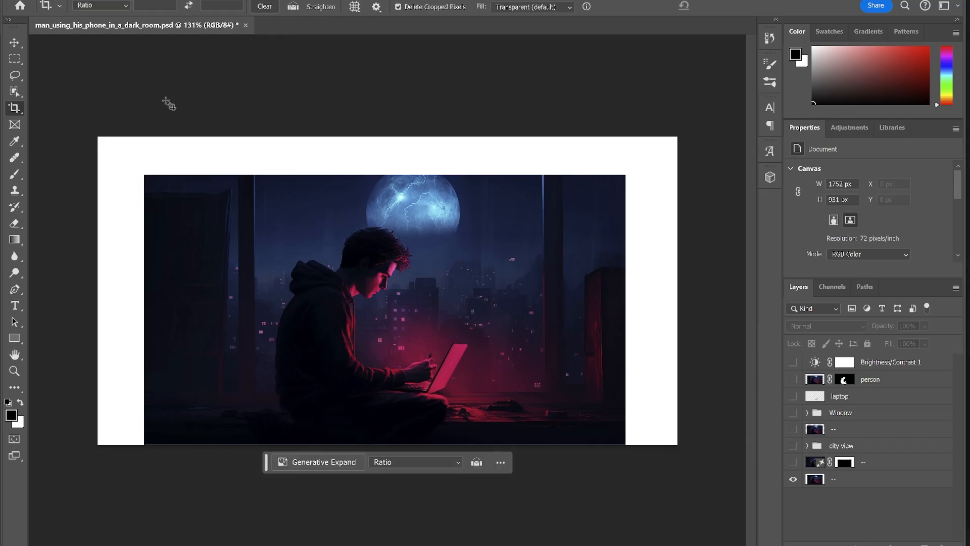
click(804, 449)
click(793, 397)
click(793, 479)
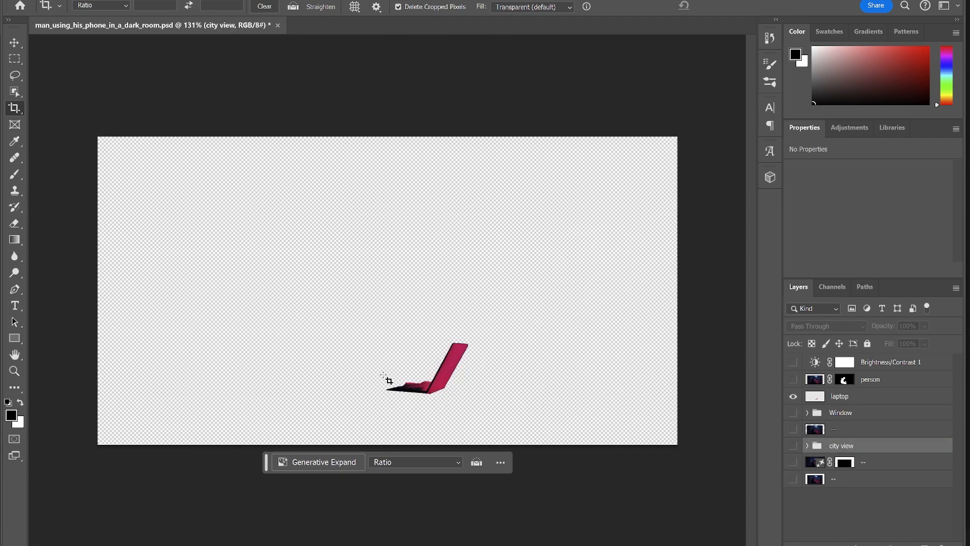
Step: Show the person layer and the Window group behind the man, then select Window
click(792, 379)
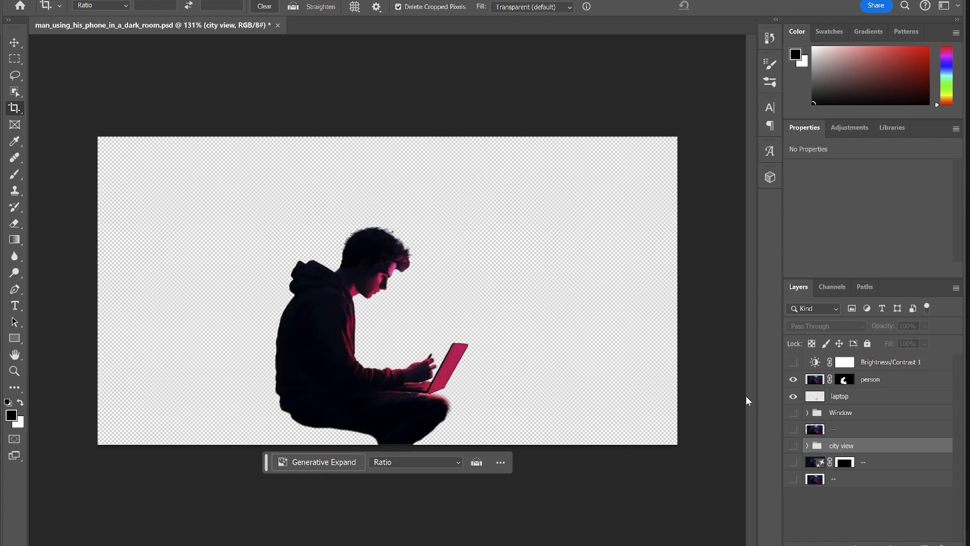
click(792, 413)
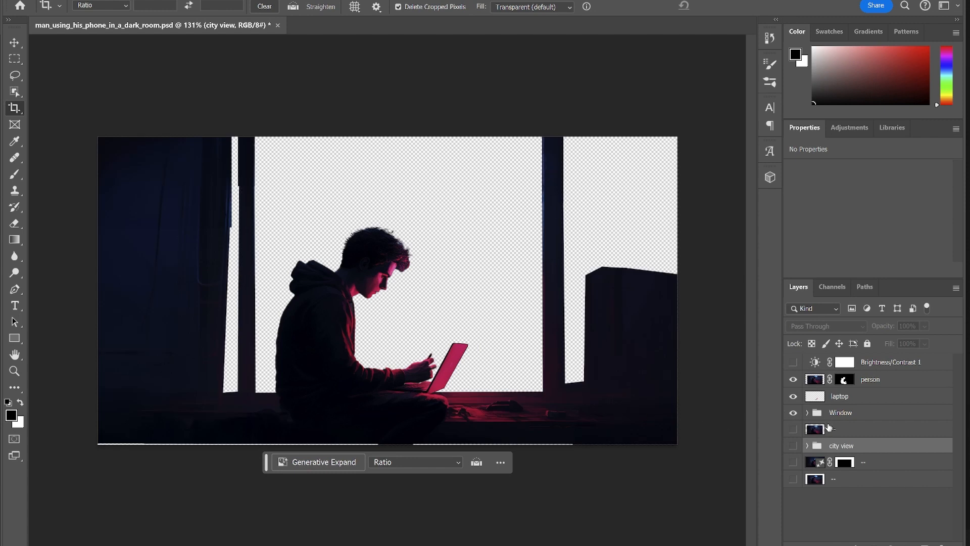
click(831, 413)
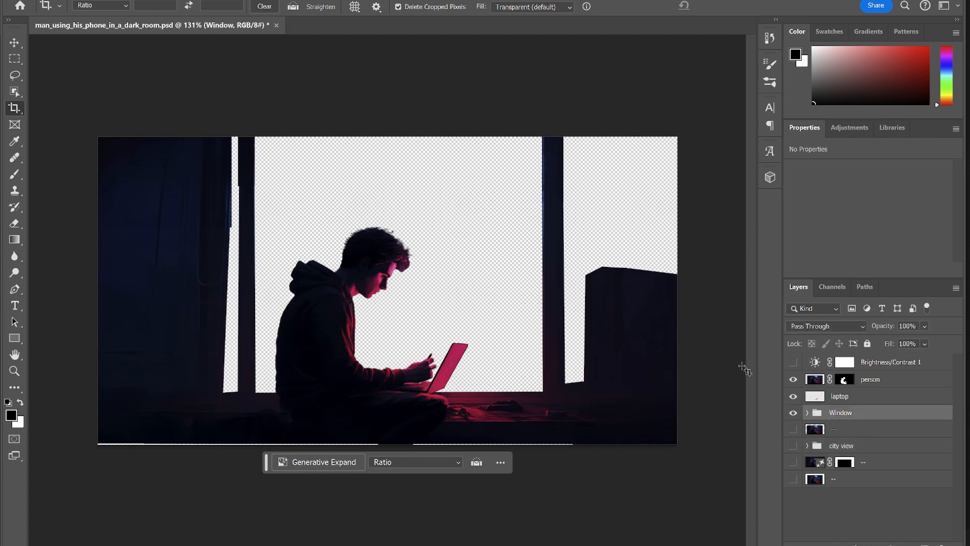
Step: Hide the laptop and person layers, check the masked layer, and show the full original illustration
click(794, 397)
click(792, 379)
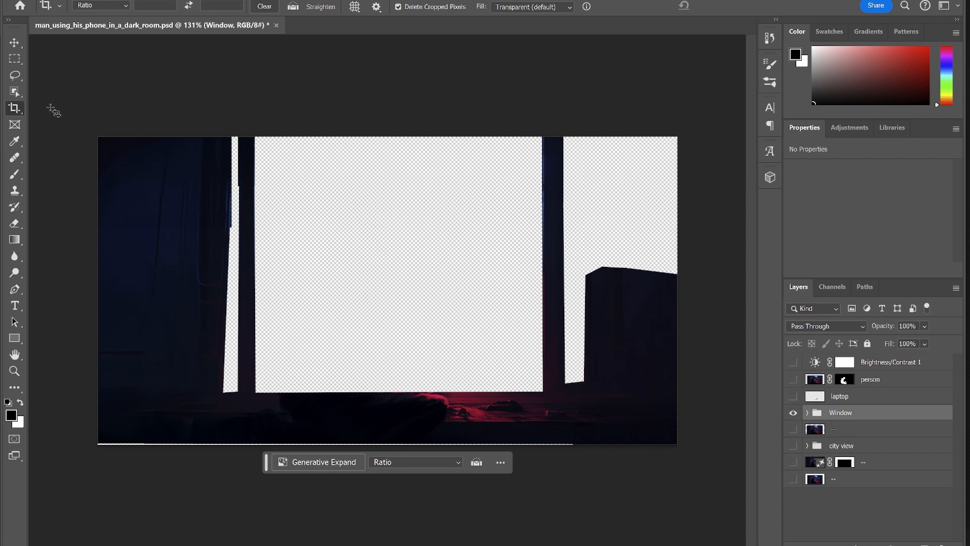
click(793, 463)
click(792, 463)
click(793, 489)
click(792, 480)
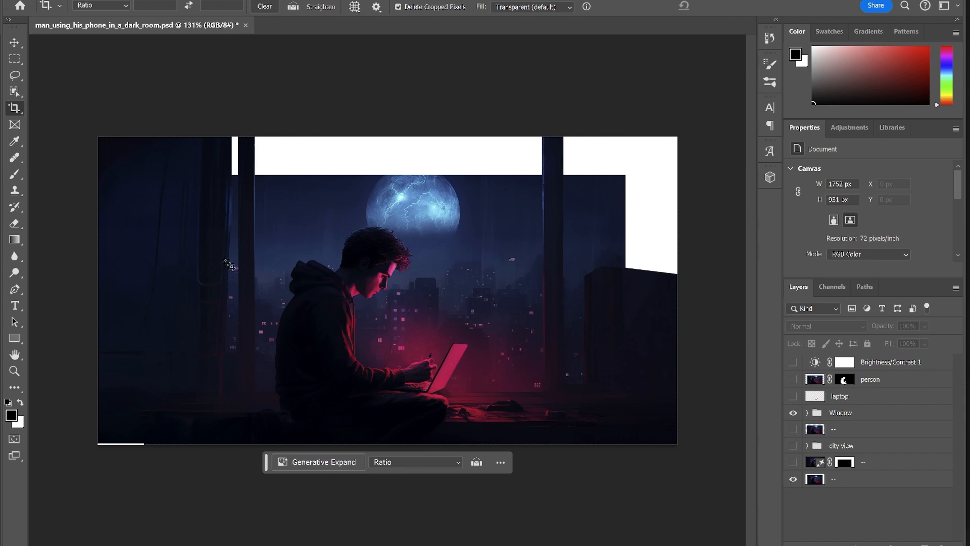
Step: Hide the bottom image layer and expand the Window group's layer list
click(793, 479)
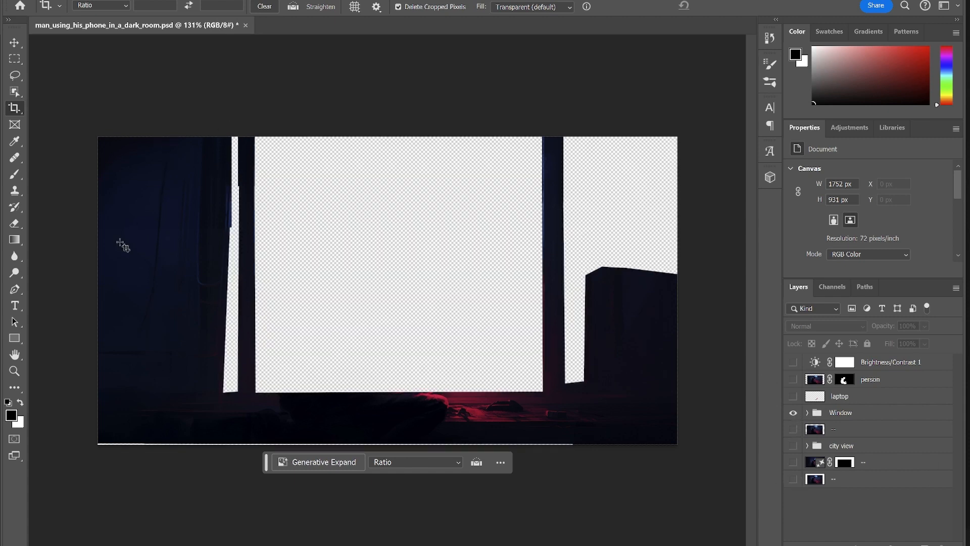
click(807, 413)
scroll(824, 440, down, 1)
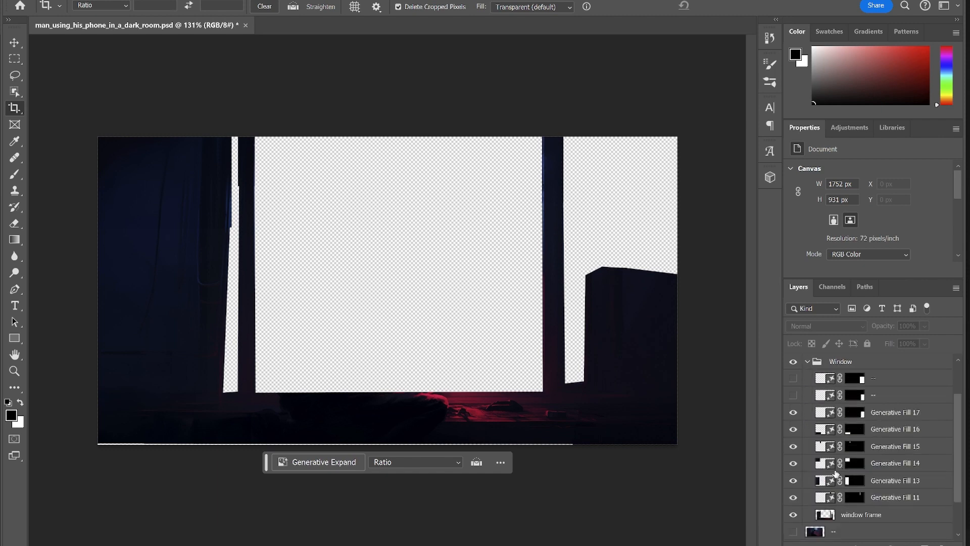
Step: Toggle Generative Fill 17, 16, 15 and 14 to see each one's area, then take the Rectangular Marquee Tool
click(792, 412)
click(792, 412)
click(793, 429)
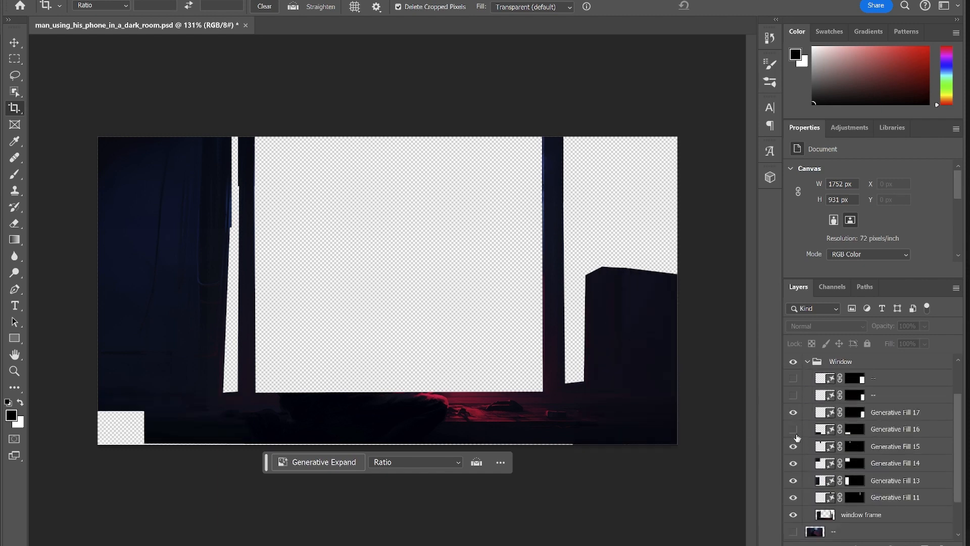
click(793, 447)
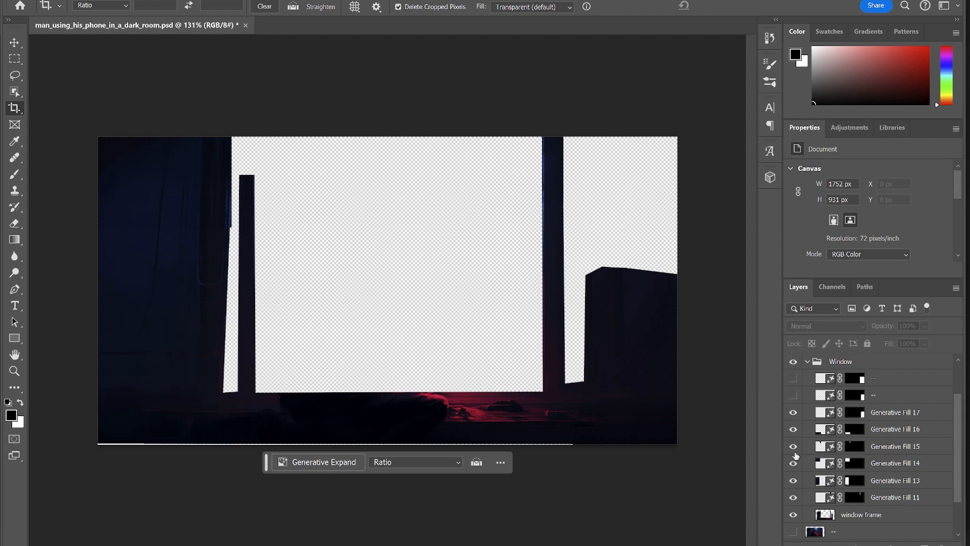
click(793, 464)
scroll(819, 455, up, 2)
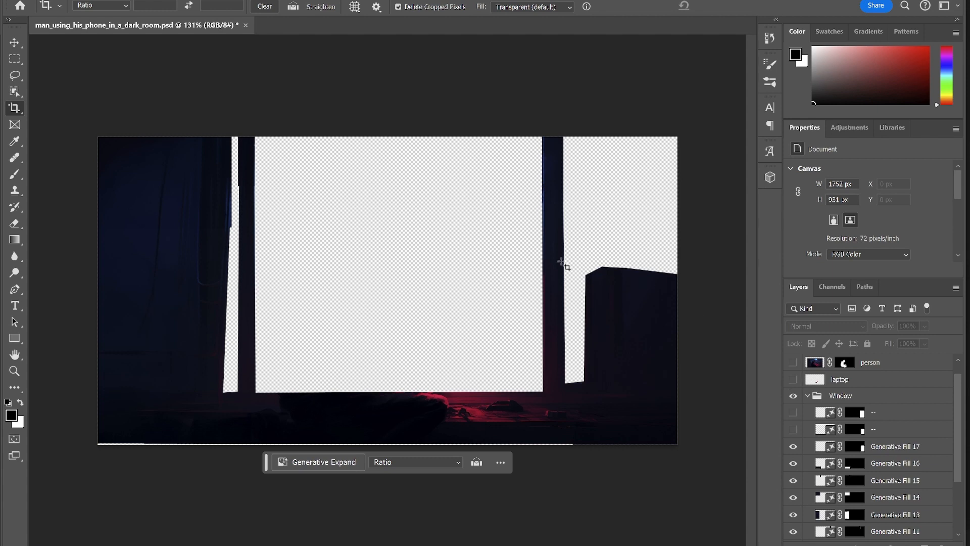
click(14, 59)
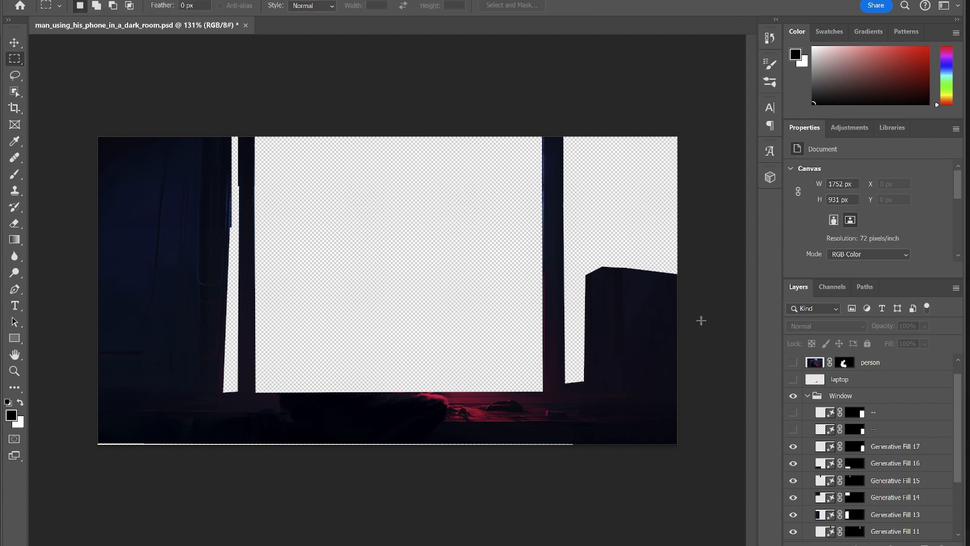
Step: Marquee the top of the right-hand building and generate a prompt-less Generative Fill
drag(573, 236, 708, 307)
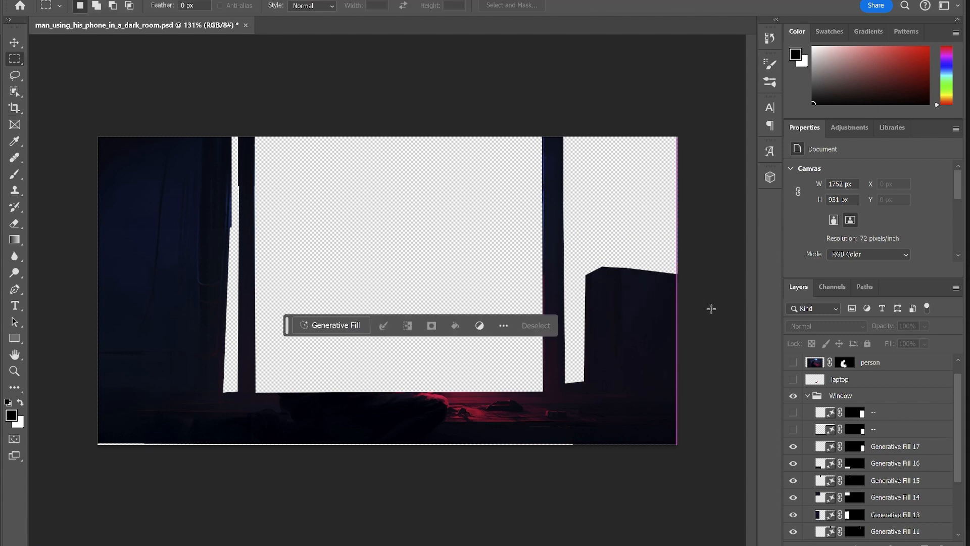
click(336, 326)
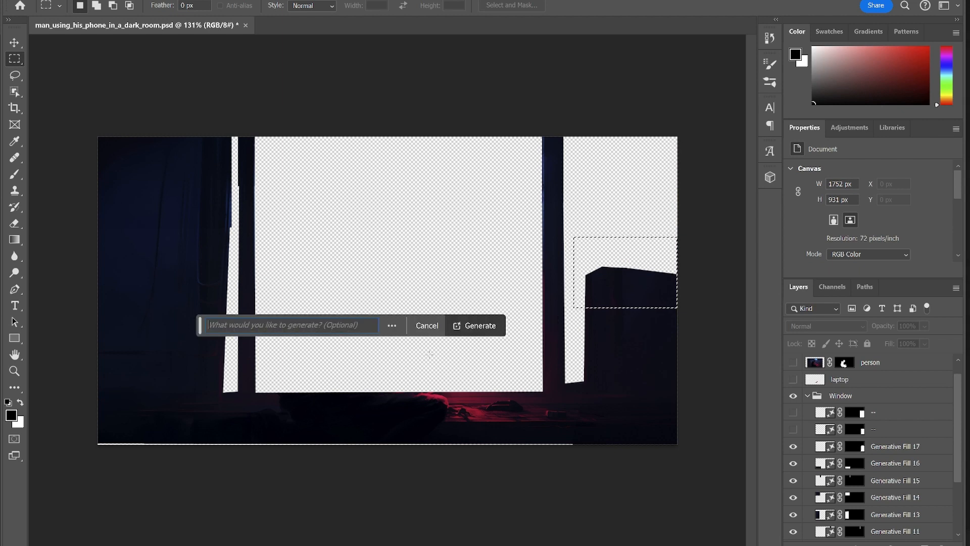
click(484, 327)
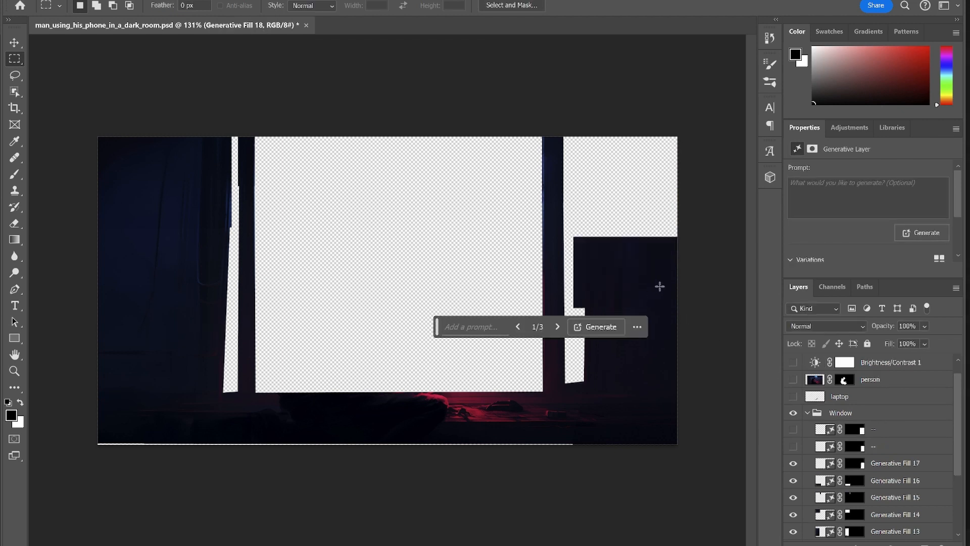
Step: Turn on Brightness/Contrast 1 and browse the three variations of Generative Fill 18
click(892, 364)
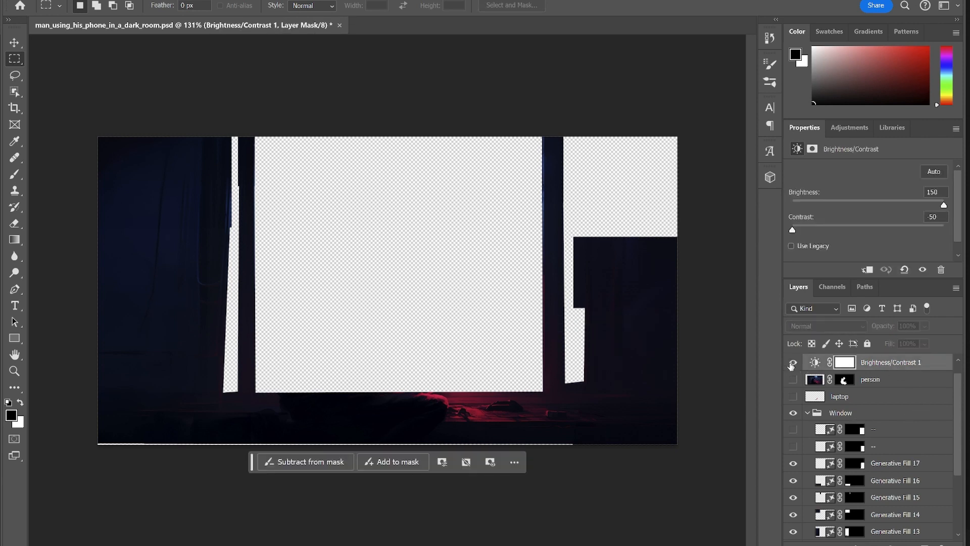
click(792, 362)
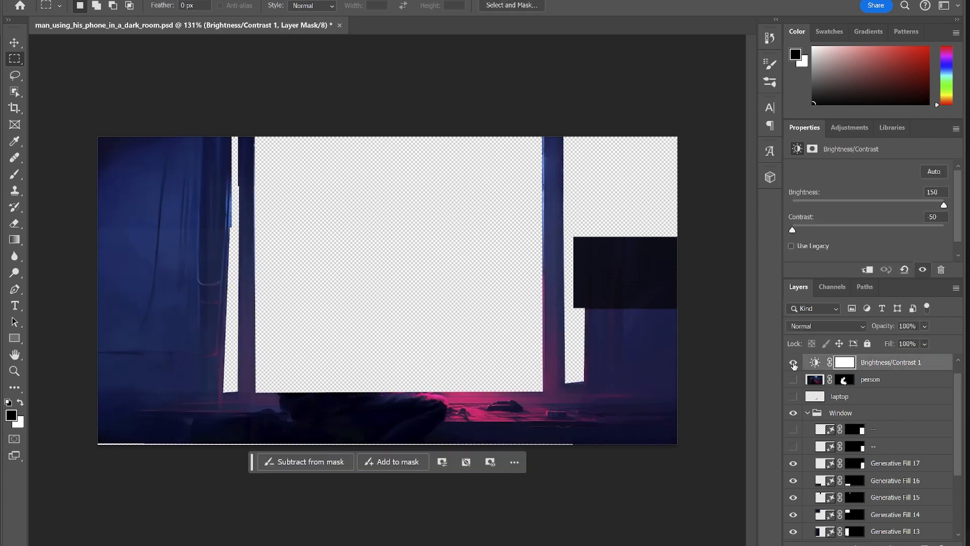
ctrl+click(623, 273)
key(ctrl+bracketleft)
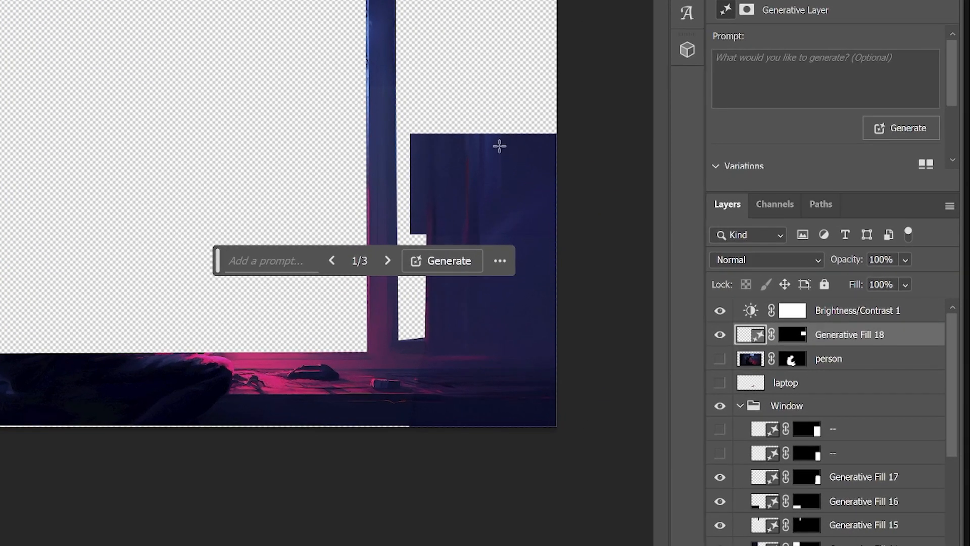
click(392, 266)
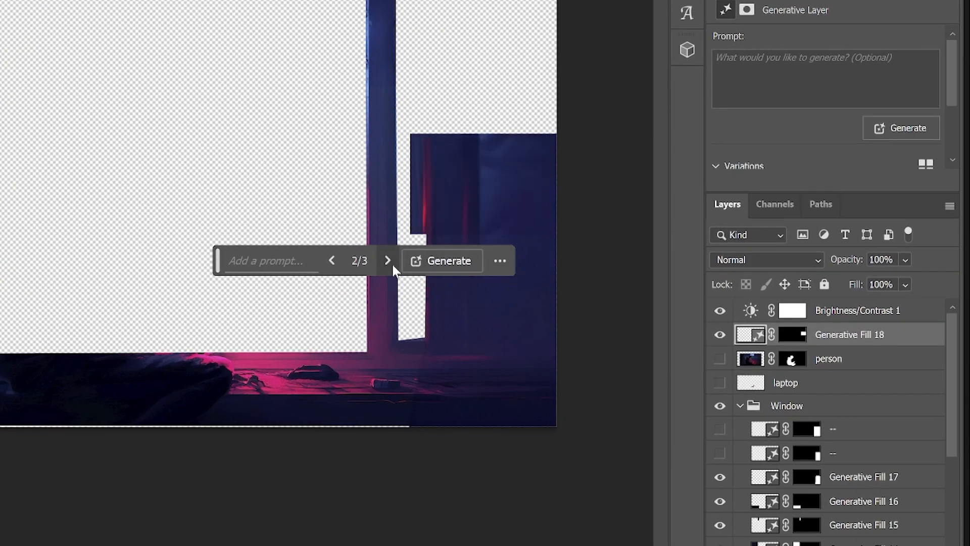
click(393, 266)
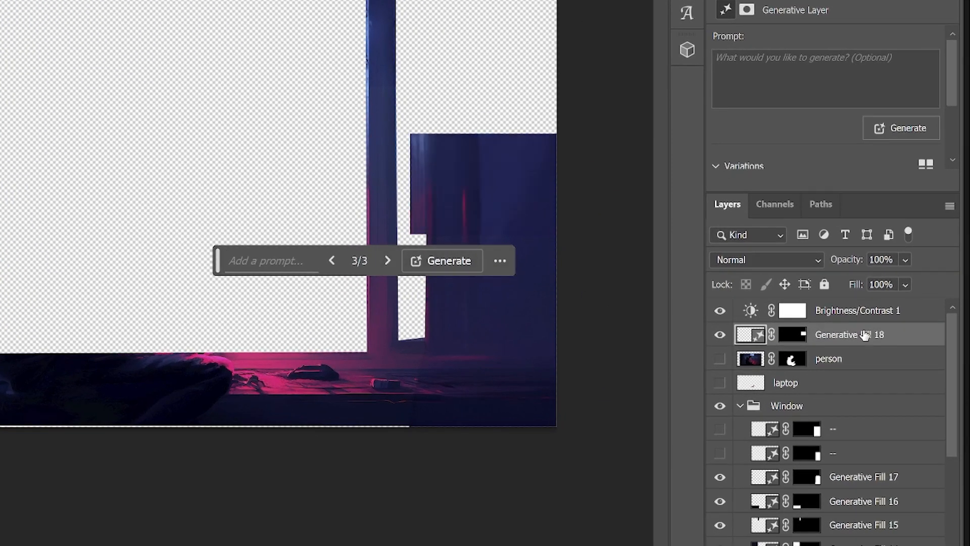
Step: Delete Generative Fill 18, keep variation 1 of Generative Fill 17, and select the Window group
click(897, 335)
key(Delete)
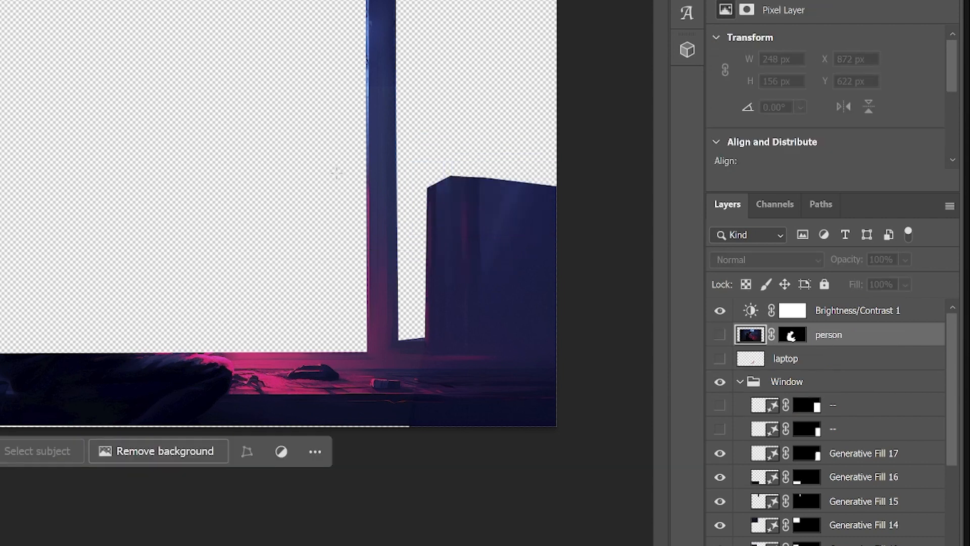
click(773, 461)
click(387, 481)
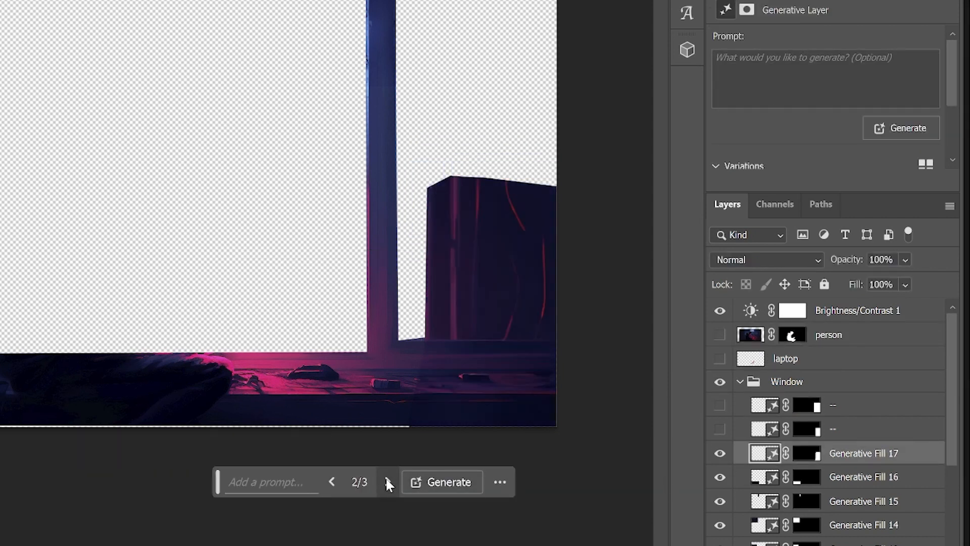
click(387, 481)
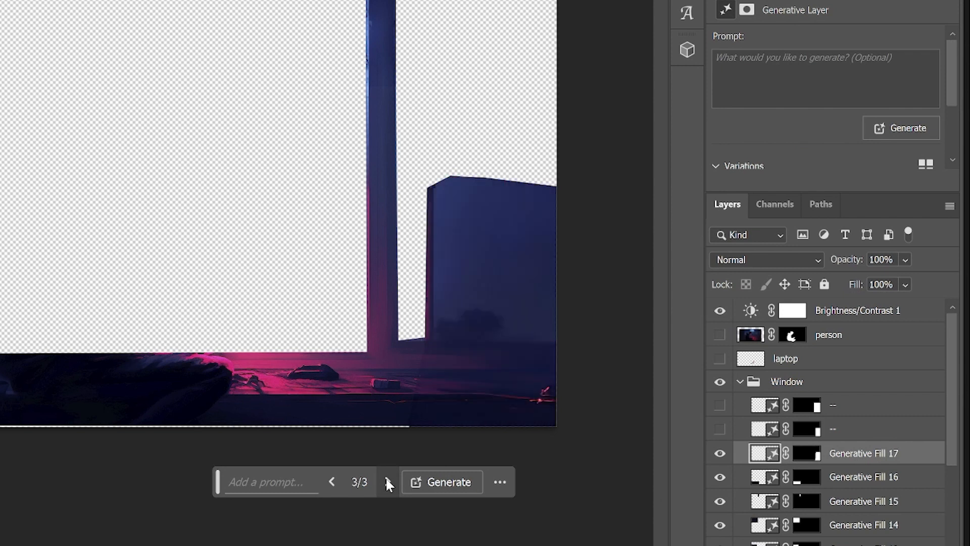
click(333, 481)
click(334, 481)
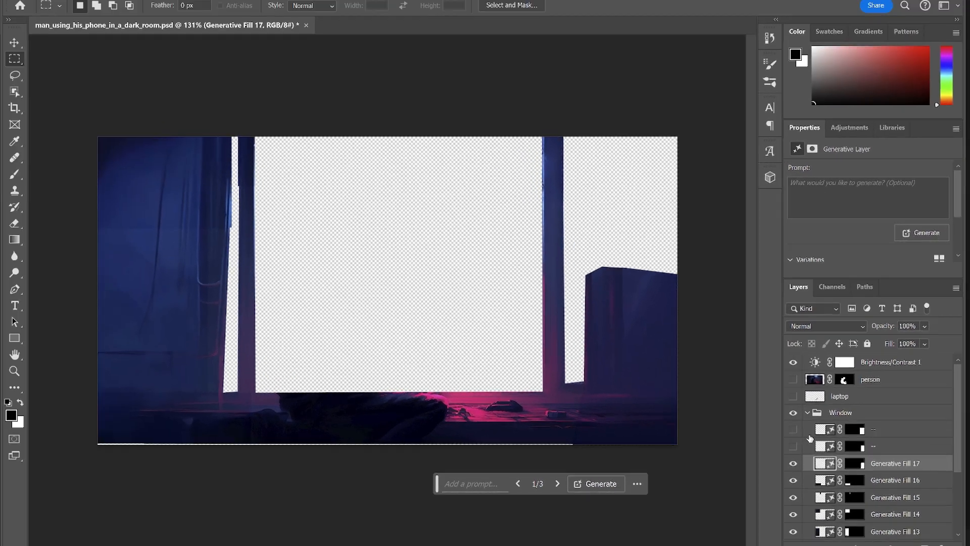
click(802, 415)
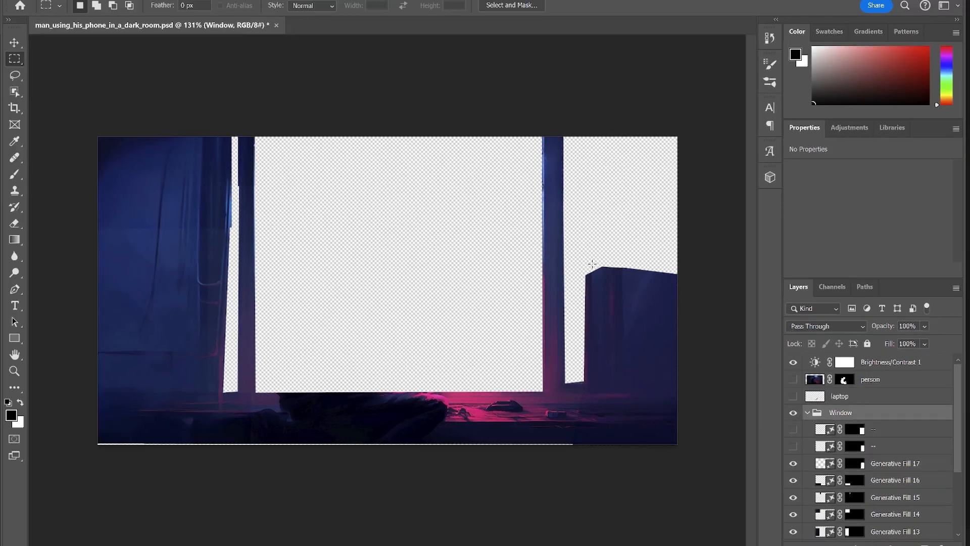
Step: Compare the scene with and without Brightness/Contrast, leave it off, and collapse the Window group
click(792, 363)
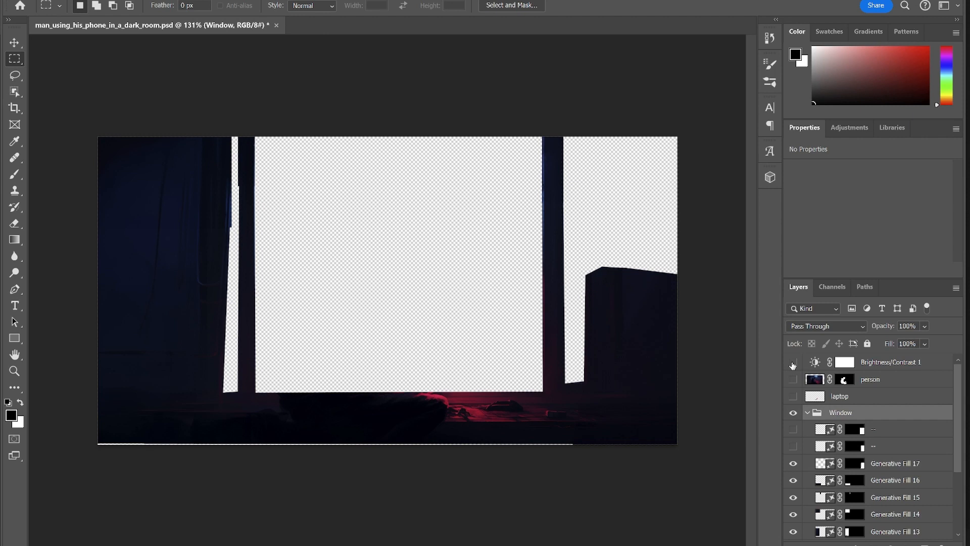
click(792, 363)
click(792, 364)
click(807, 412)
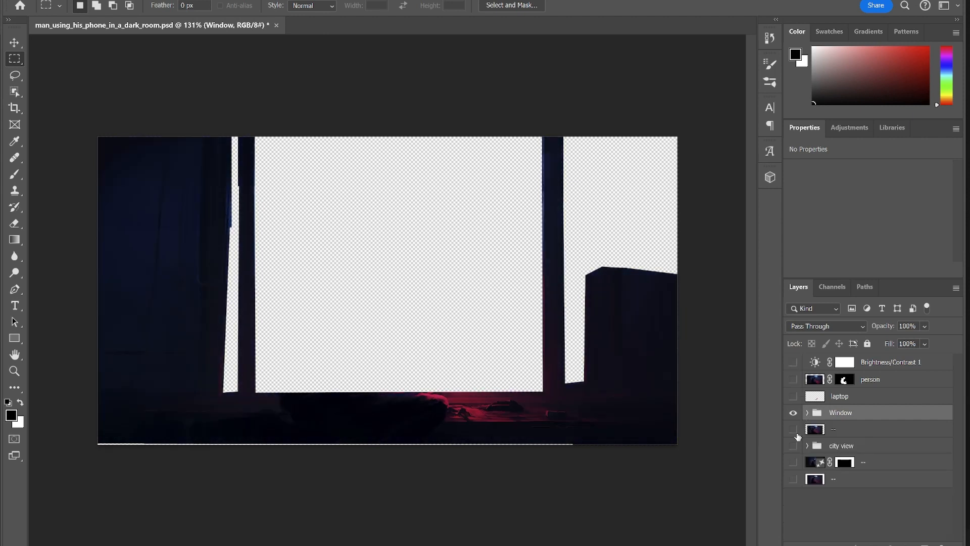
Step: Show the laptop and man, briefly preview the moon-and-city background, then show the city view group
click(793, 397)
click(793, 380)
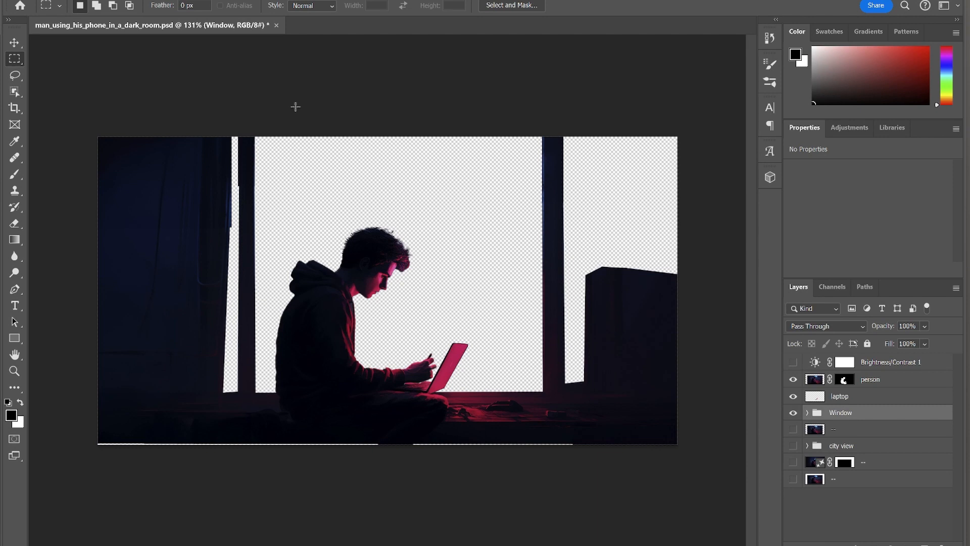
click(794, 479)
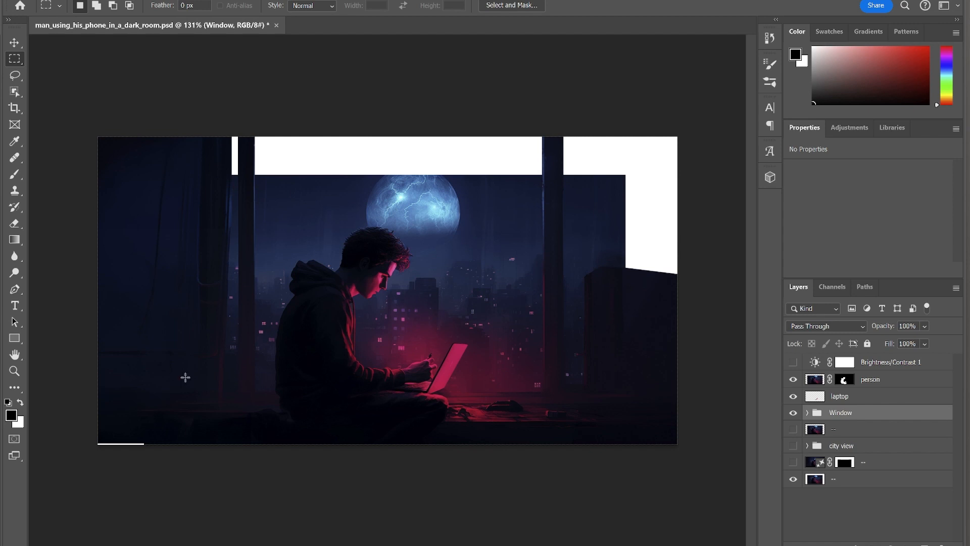
click(793, 478)
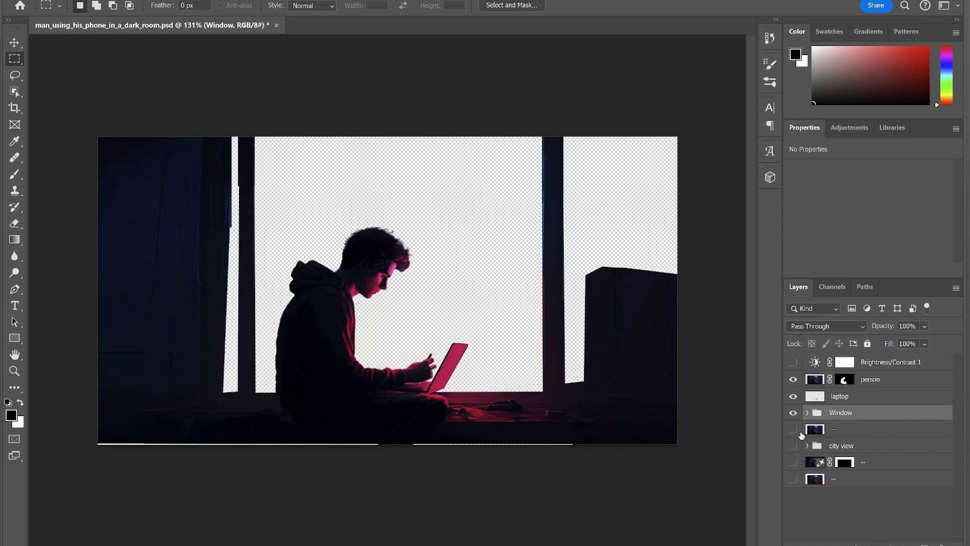
alt+click(793, 445)
Step: Expand city view, hide its Generative Fill patches including Fill 5, and select the clear sky 2 copy layer
click(806, 445)
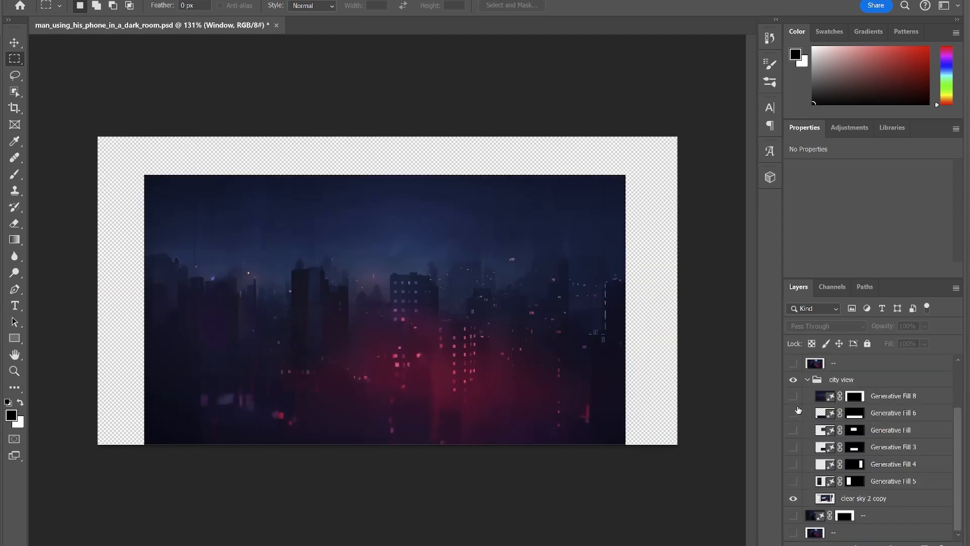
drag(793, 413, 793, 475)
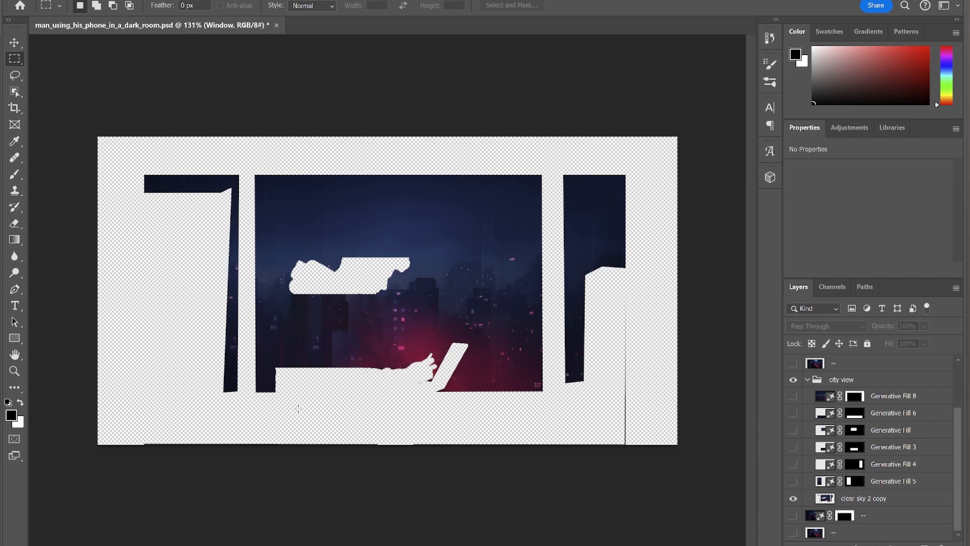
click(794, 481)
click(809, 499)
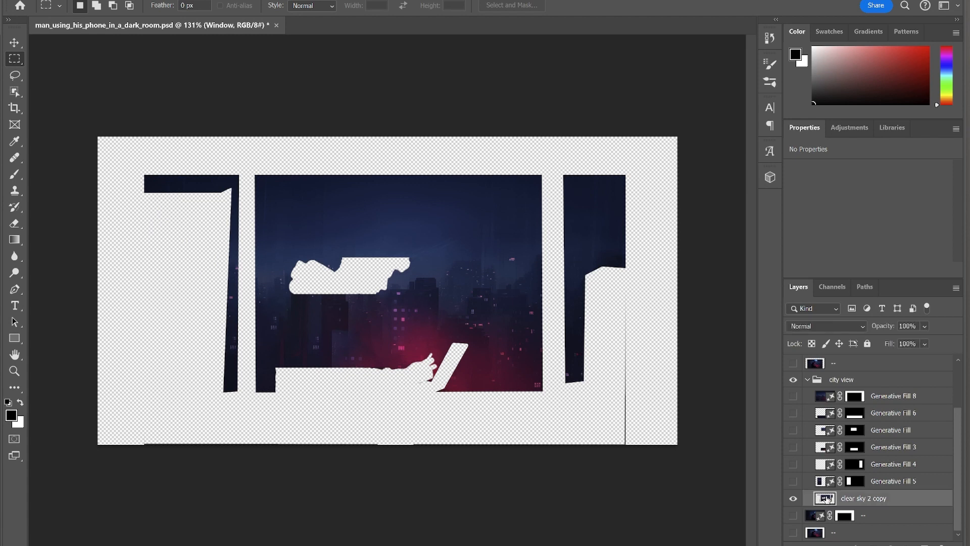
Step: Generatively fill the empty left strip, browse three variations, then delete the result
drag(264, 163, 137, 410)
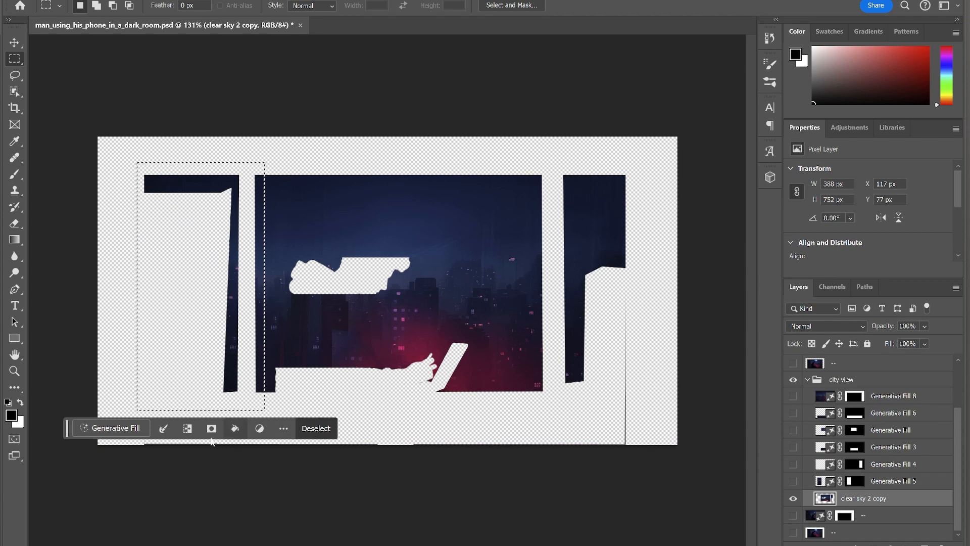
click(110, 428)
click(329, 428)
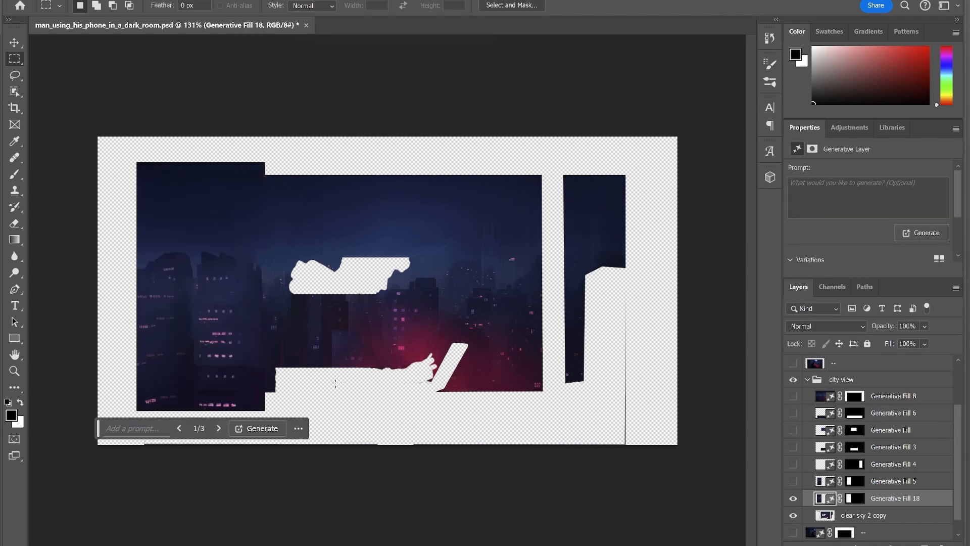
click(218, 429)
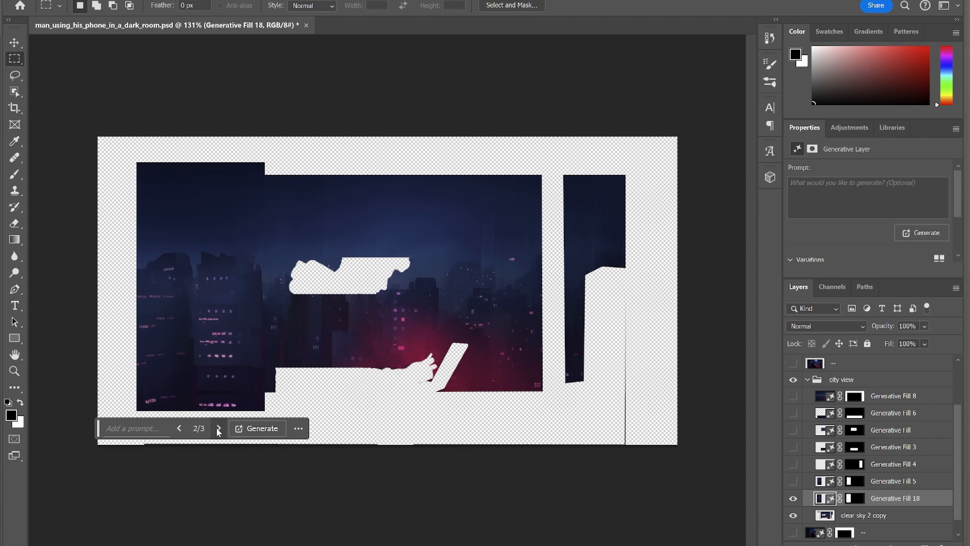
click(219, 429)
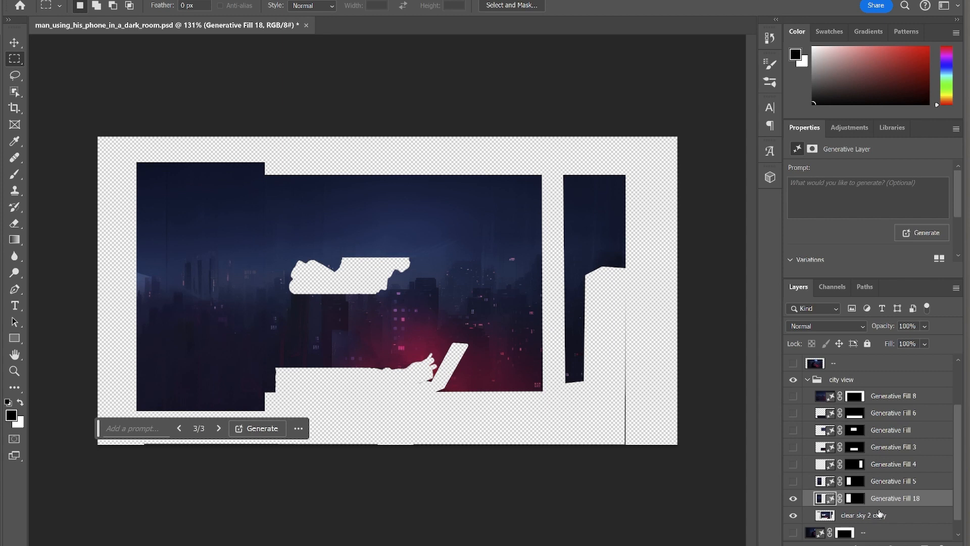
key(Delete)
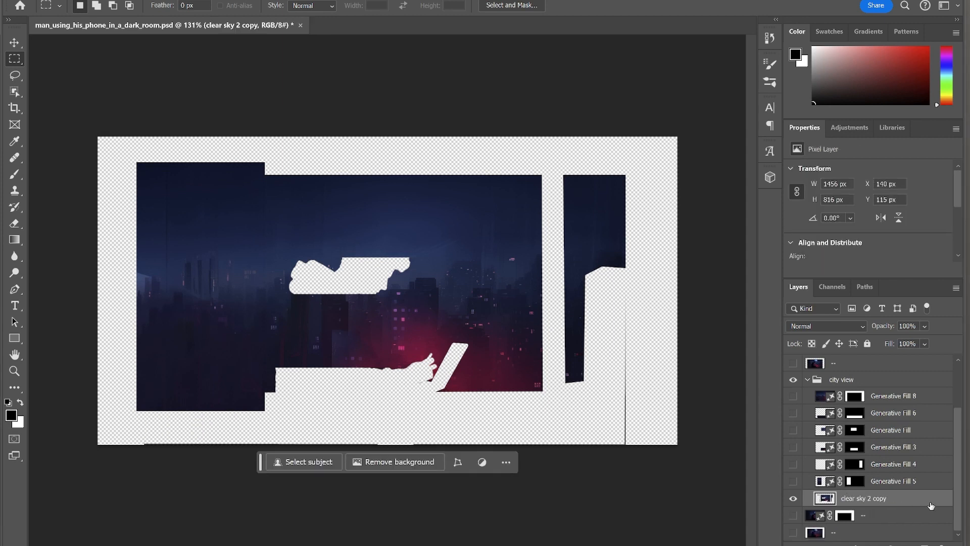
Step: Show Generative Fill 5, 4, 3, Generative Fill and 6 again to patch the gaps
click(792, 482)
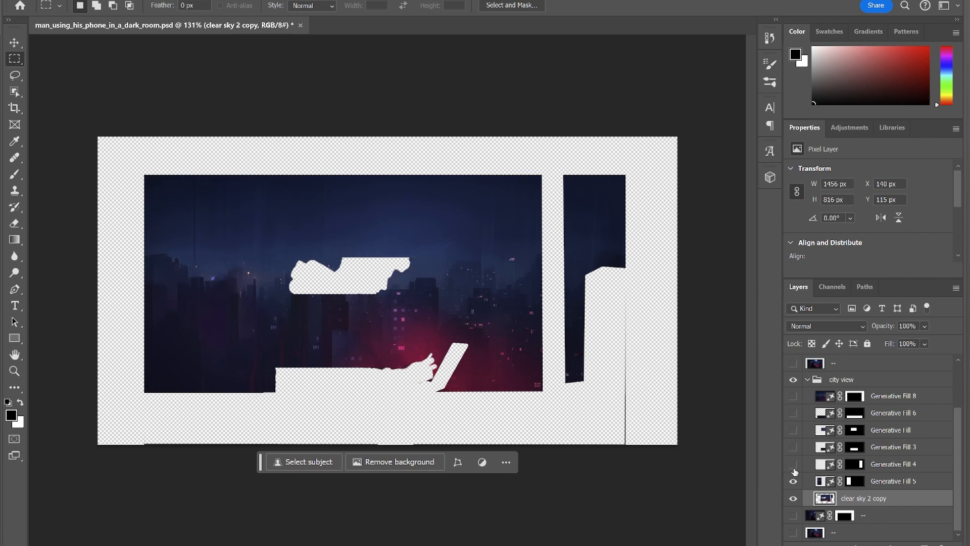
click(793, 465)
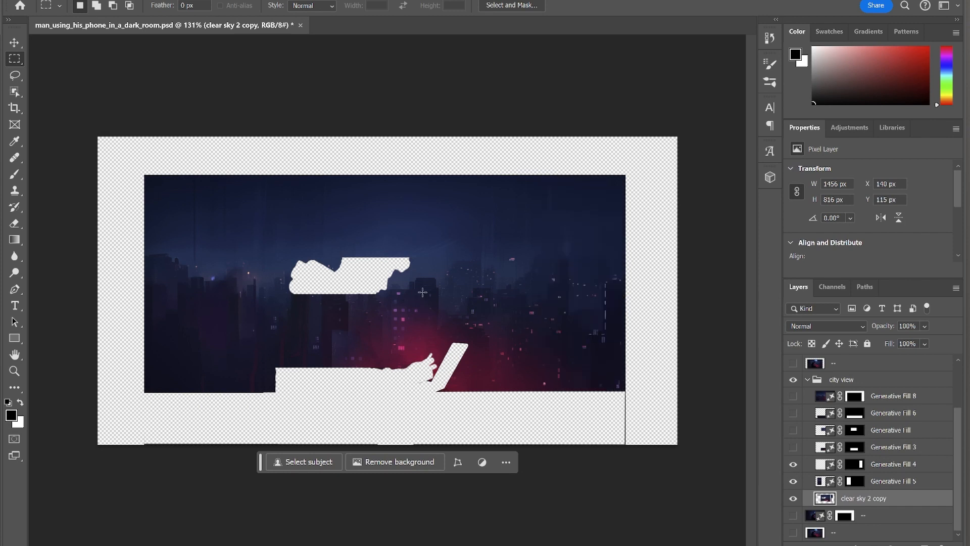
click(793, 447)
click(793, 430)
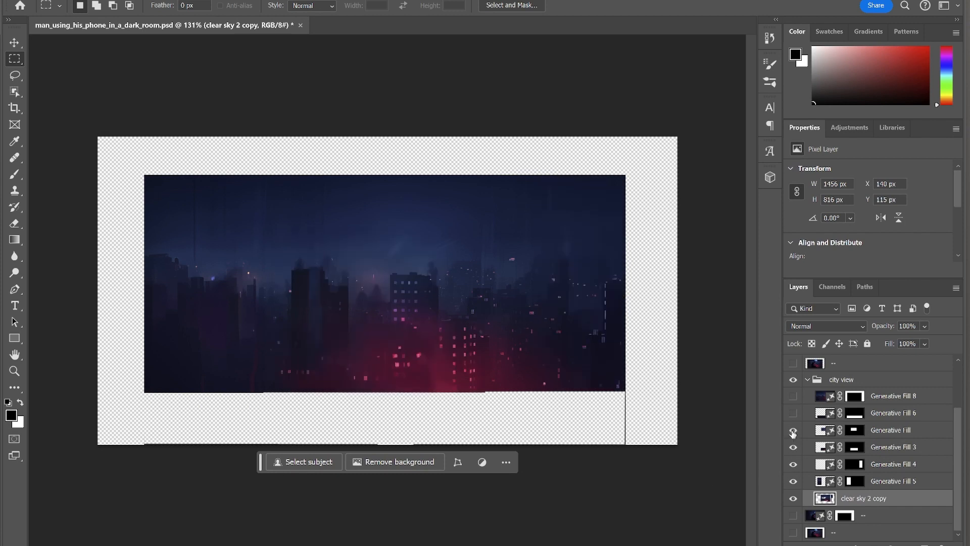
click(793, 413)
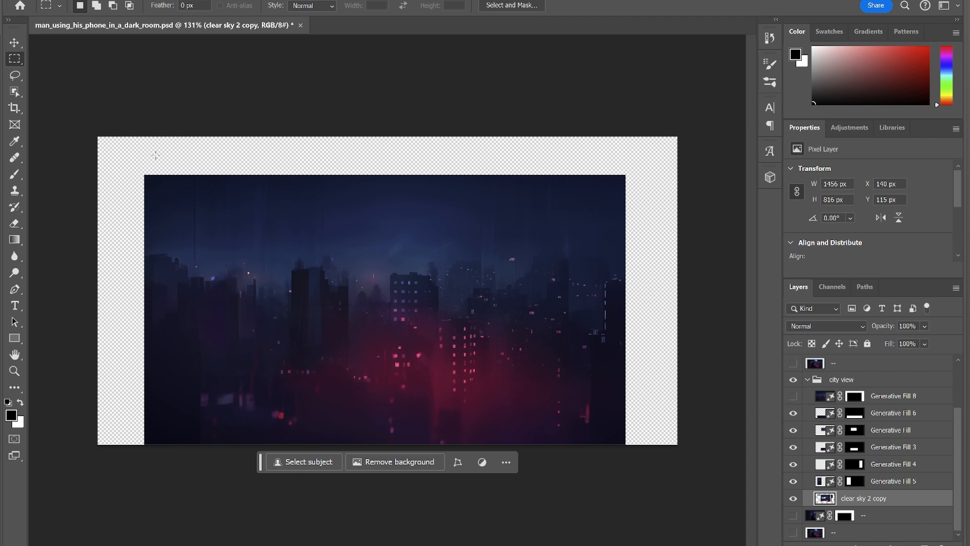
Step: Try a Generative Fill around the whole city image, browse three variations, then undo it
drag(155, 186, 619, 470)
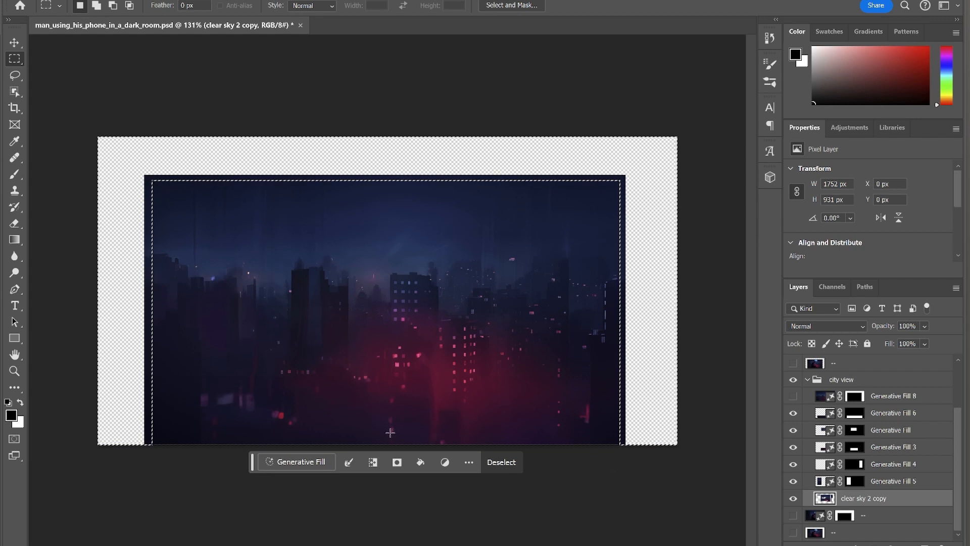
click(300, 462)
click(477, 461)
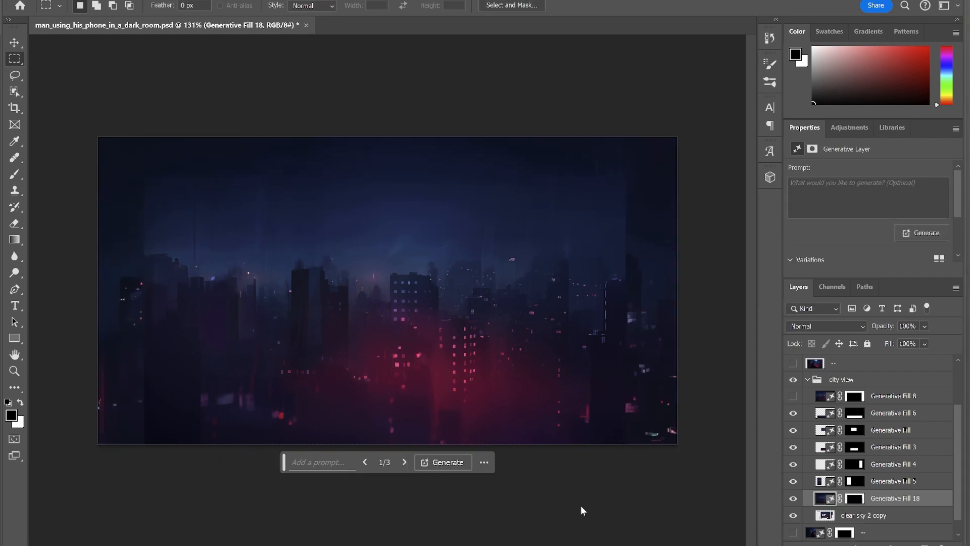
click(404, 461)
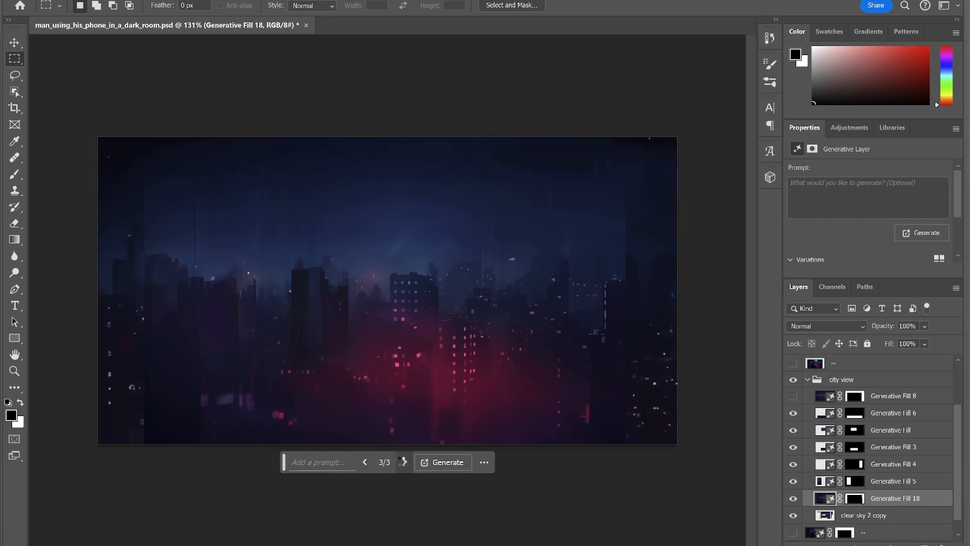
click(402, 462)
key(ctrl+z)
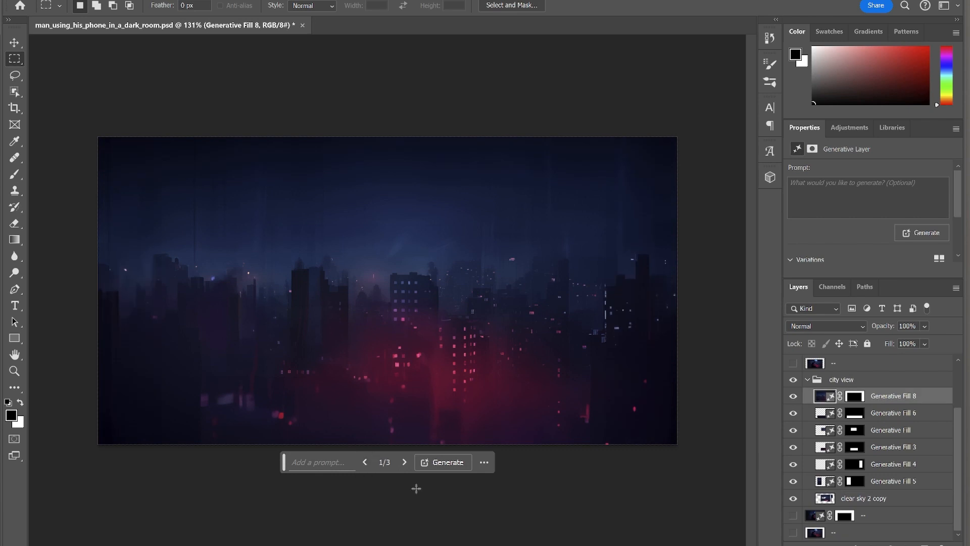
Step: Collapse the city view group and show the window frame and the red laptop
click(808, 380)
click(873, 445)
click(793, 414)
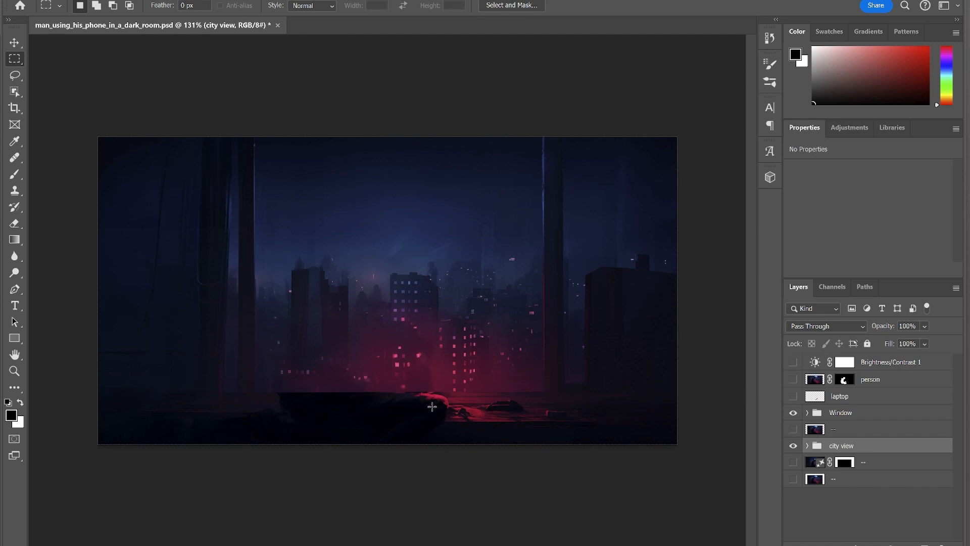
click(794, 397)
Step: Show the man again in Photoshop, then open the scene 4 composition from the Project panel
click(793, 380)
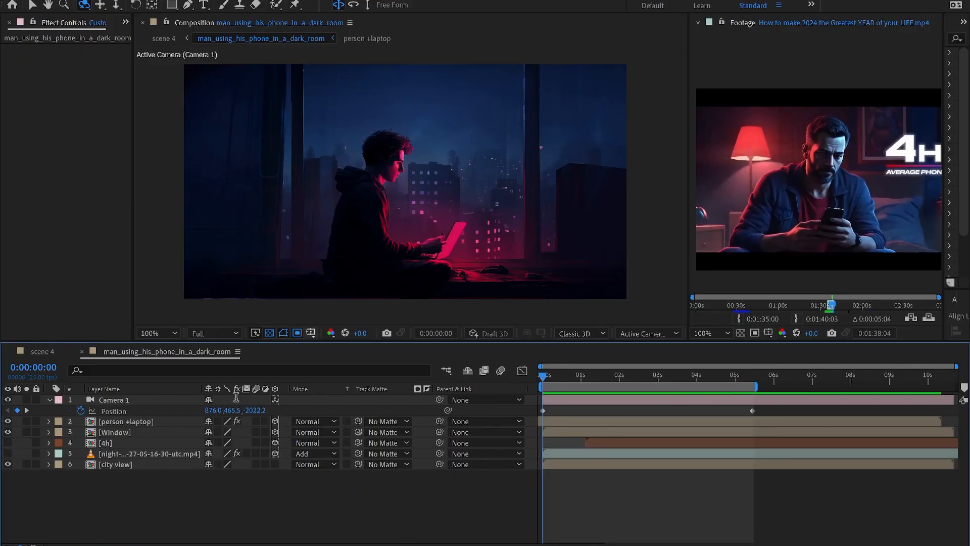
click(125, 22)
click(139, 45)
click(42, 257)
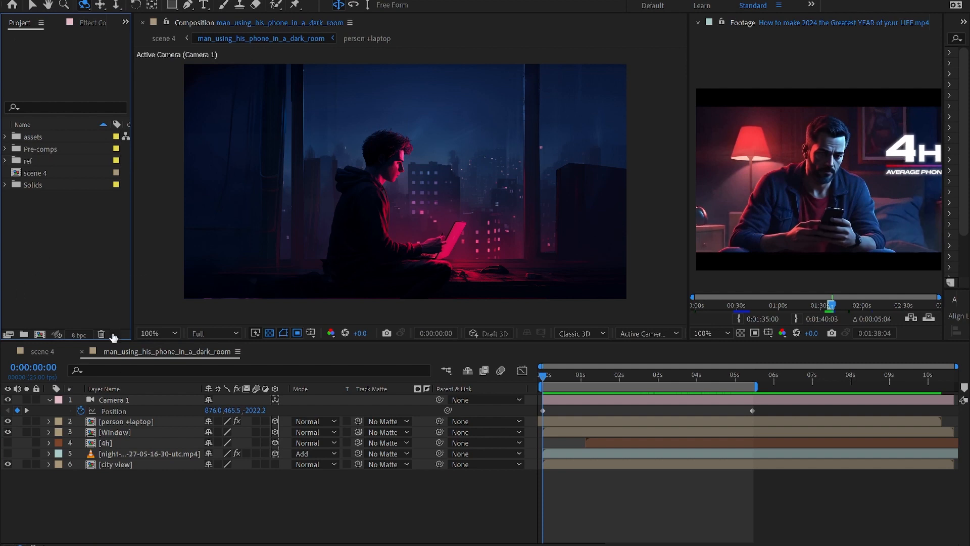
click(56, 352)
Step: Move to about 1:18 and check the scene 4 Composition Settings without changing them
drag(550, 375, 600, 383)
right_click(50, 356)
click(60, 135)
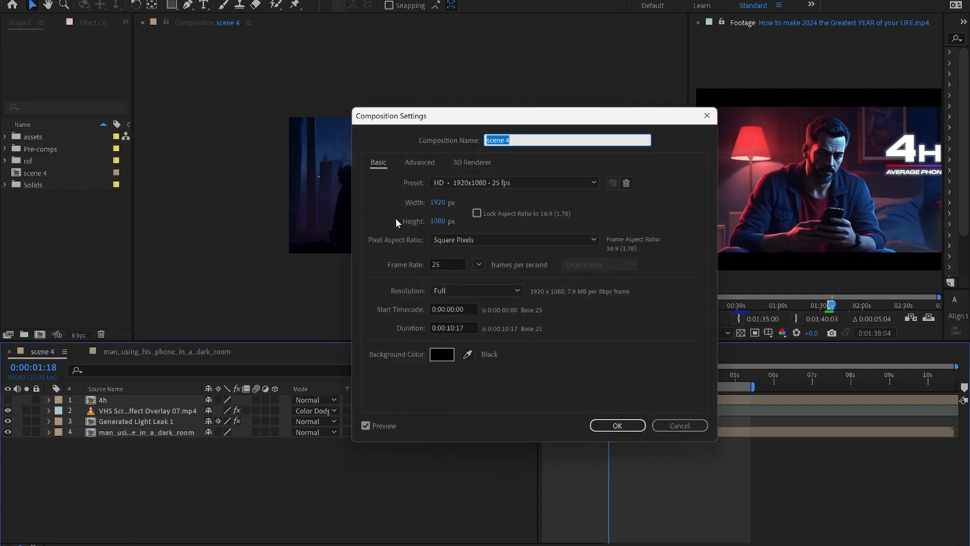
click(682, 427)
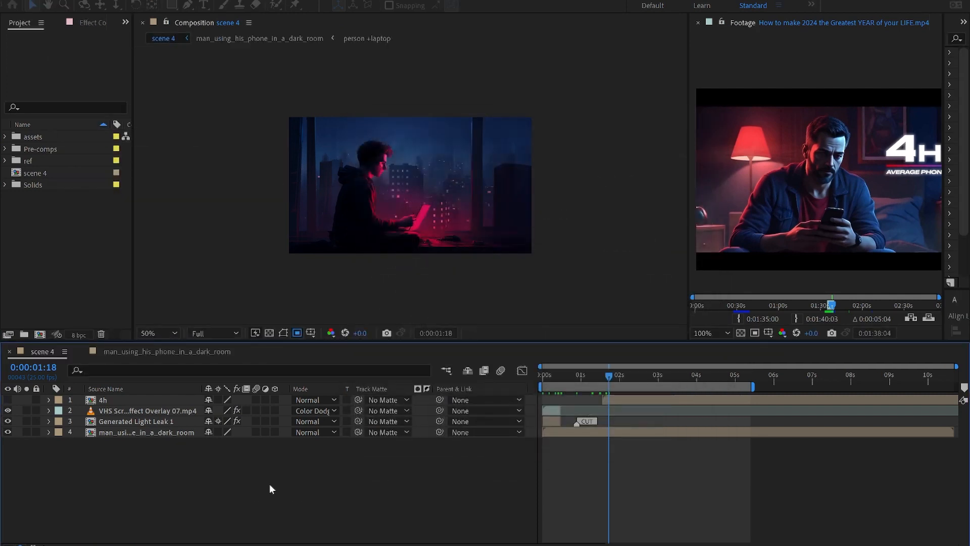
Step: Solo the dark room footage layer, preview it from the start, then unsolo it
click(579, 431)
click(26, 432)
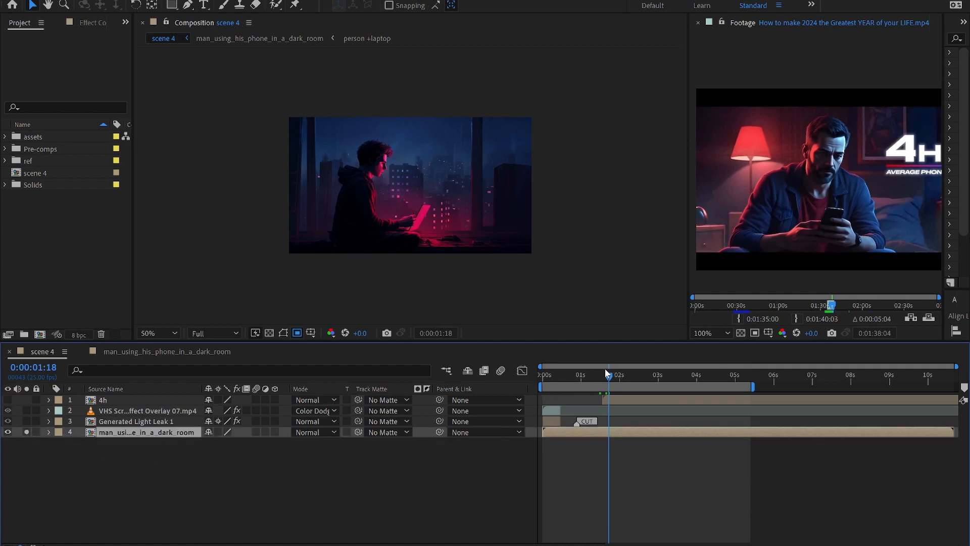
drag(551, 377, 533, 387)
click(26, 431)
Step: Select Generated Light Leak 1, preview the opening frames, and show its Glow settings
click(283, 420)
drag(544, 377, 555, 374)
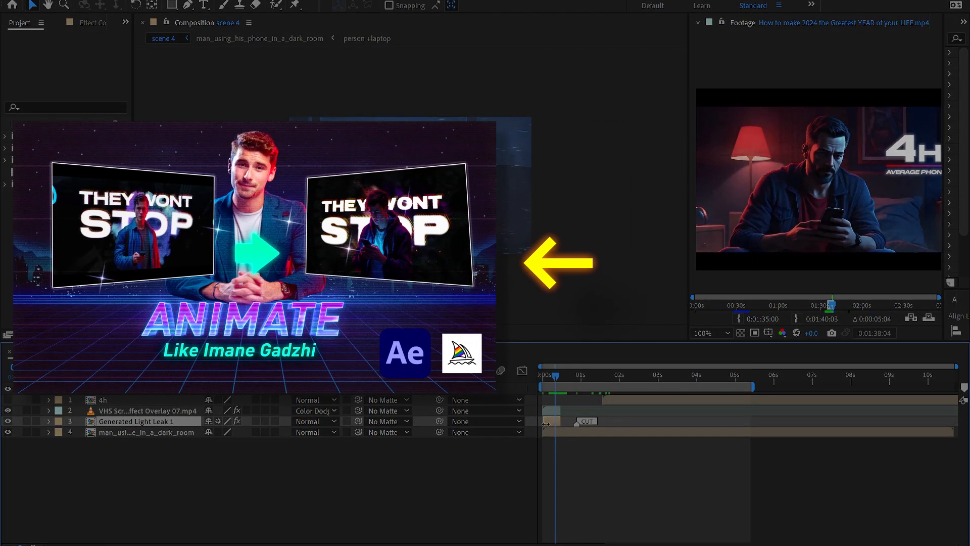
click(92, 22)
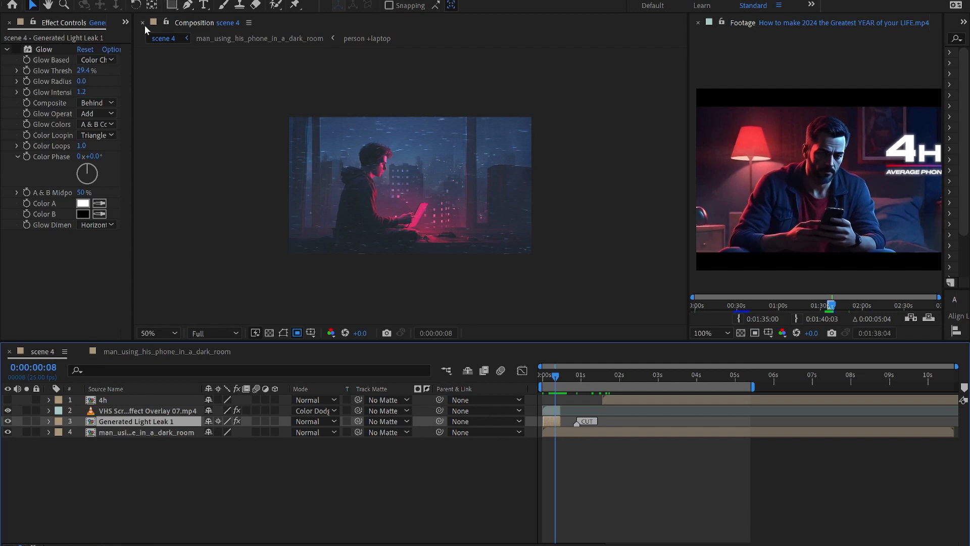
click(125, 23)
click(44, 271)
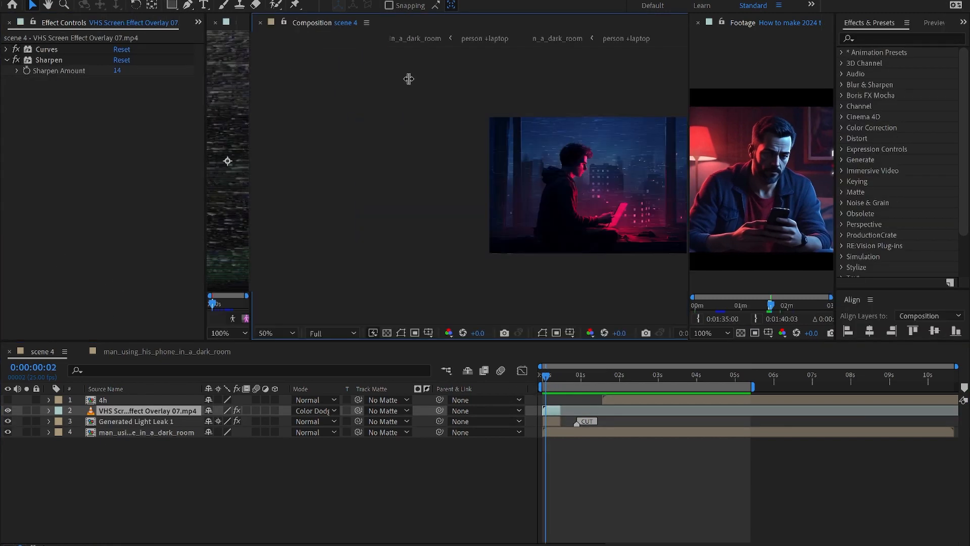
Step: Preview the VHS overlay's first frames, widen the composition view, and close the Layer panel
drag(408, 78, 589, 81)
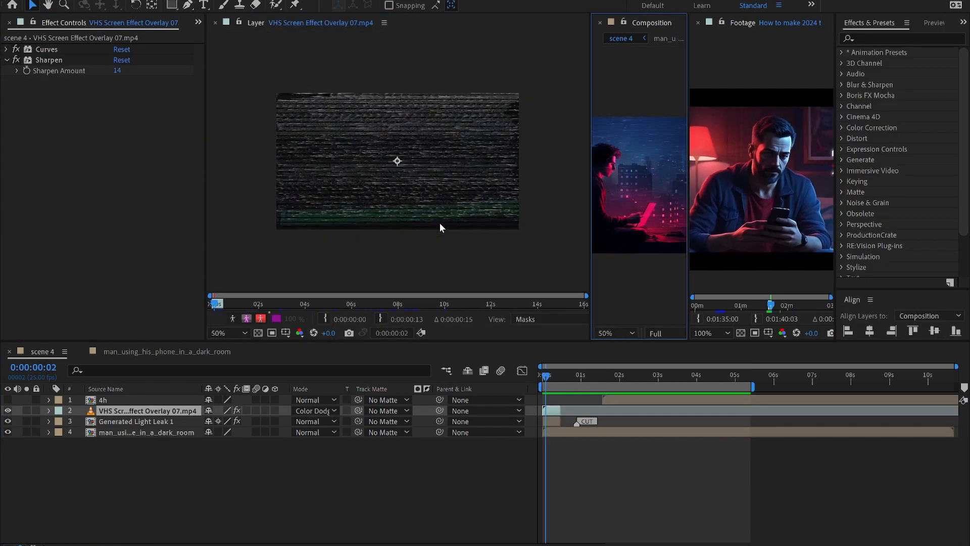
drag(214, 302, 218, 303)
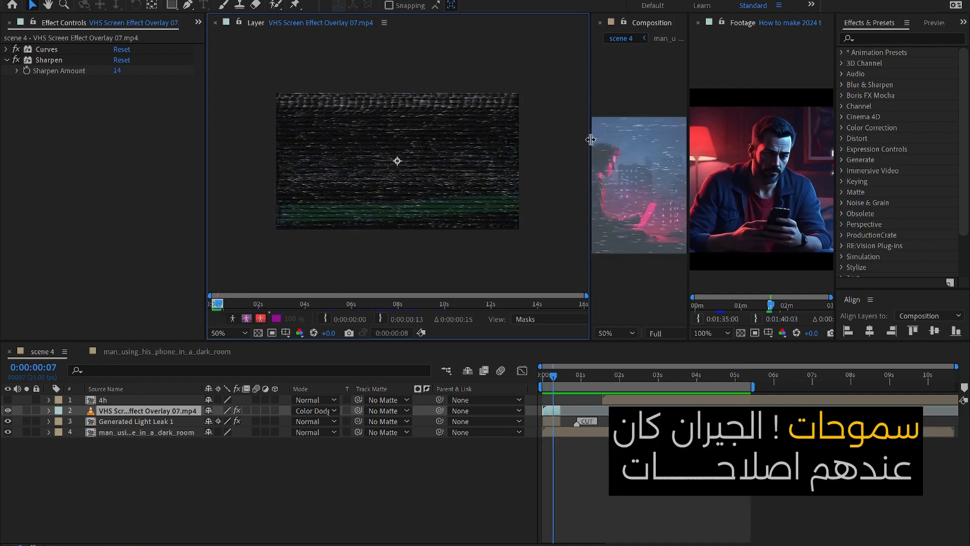
drag(590, 139, 337, 139)
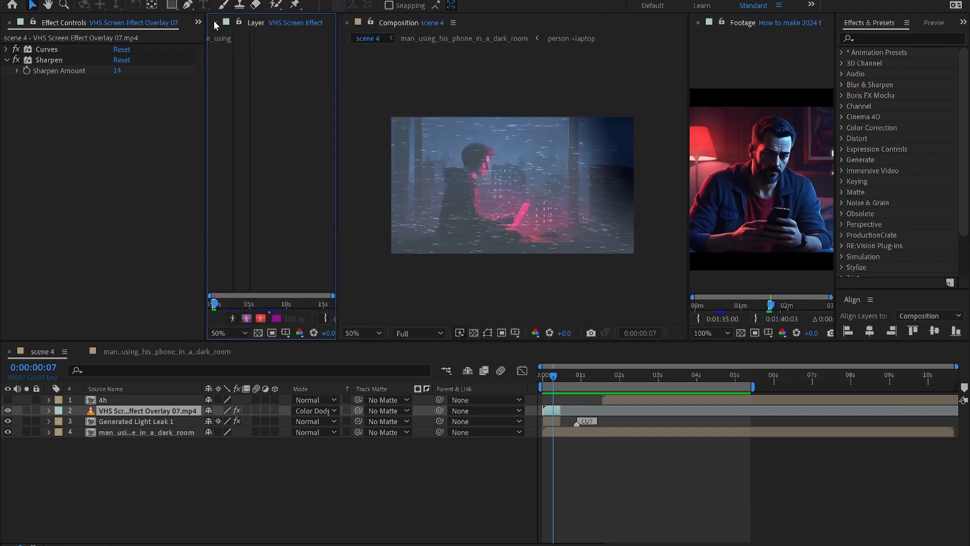
click(215, 23)
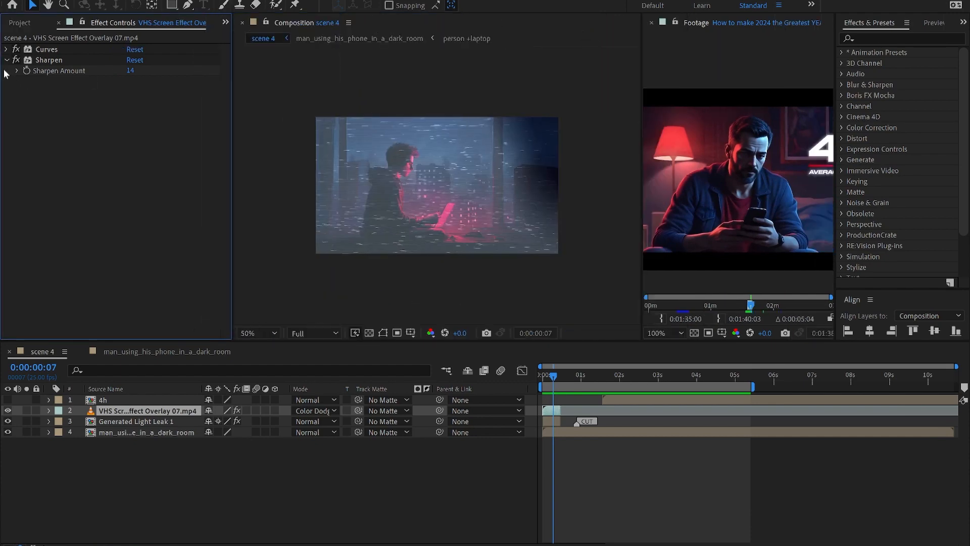
Step: Solo the VHS overlay, collapse Curves, select Sharpen and zoom in on the noise, then unsolo
click(27, 410)
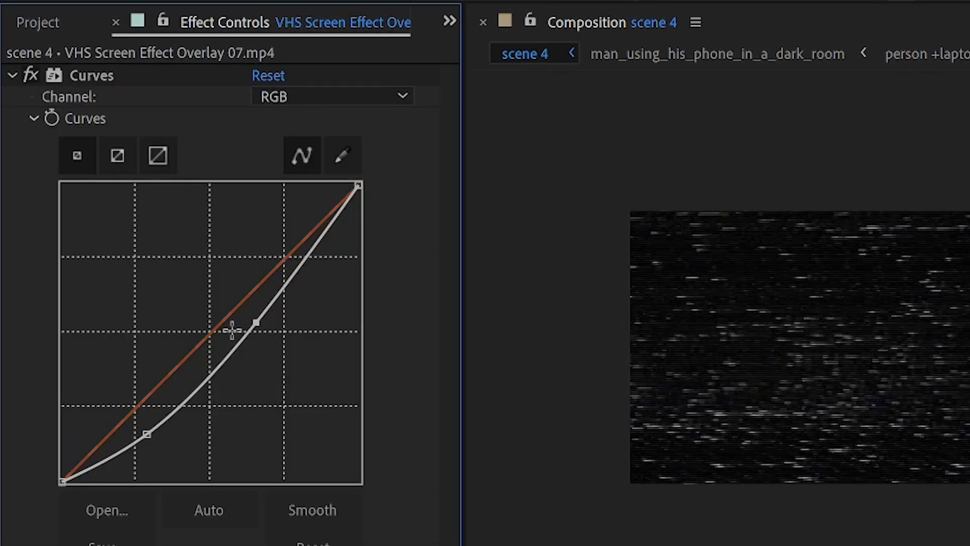
click(14, 73)
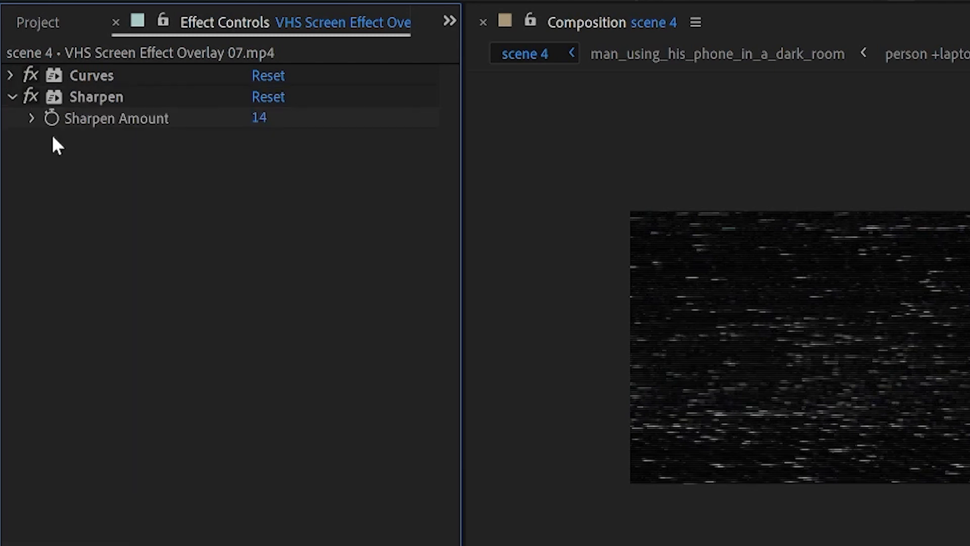
click(77, 95)
key(period)
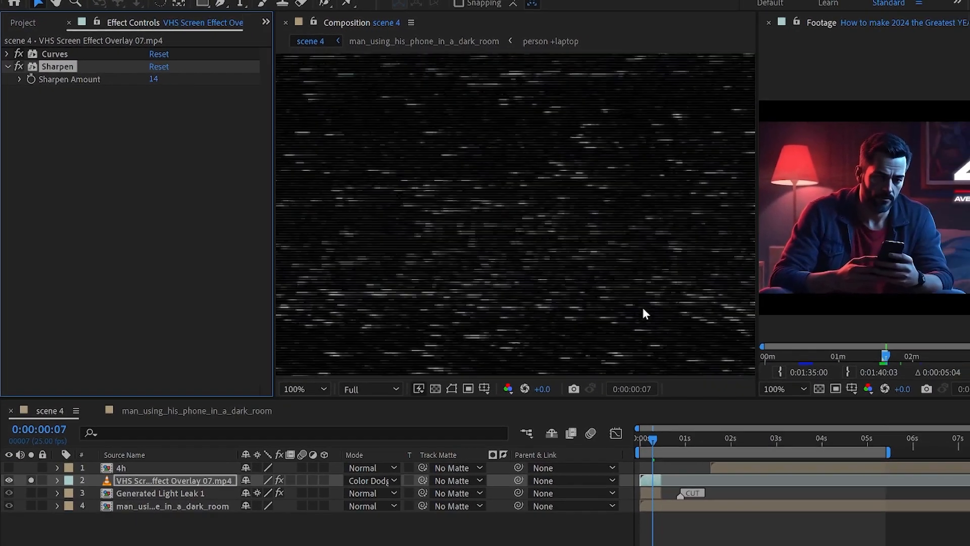
key(comma)
key(comma)
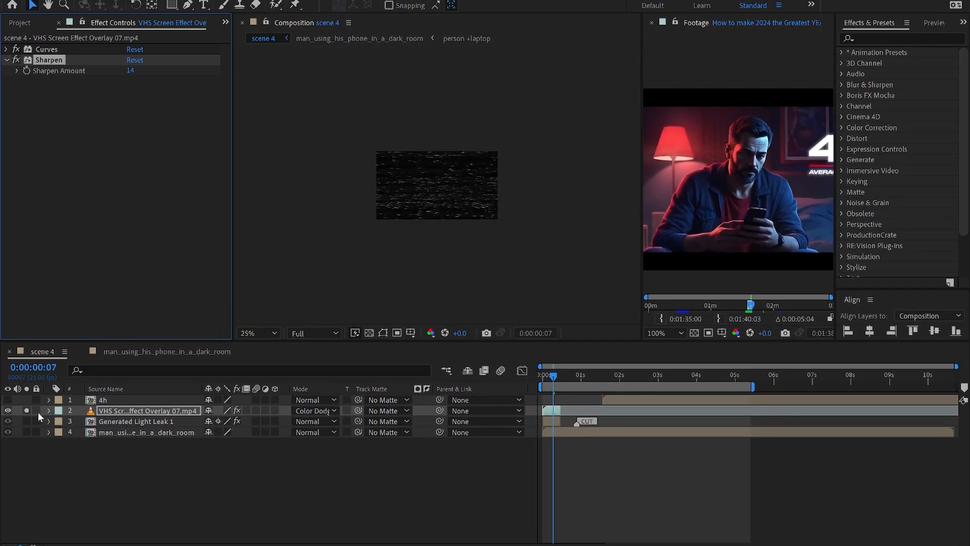
click(26, 410)
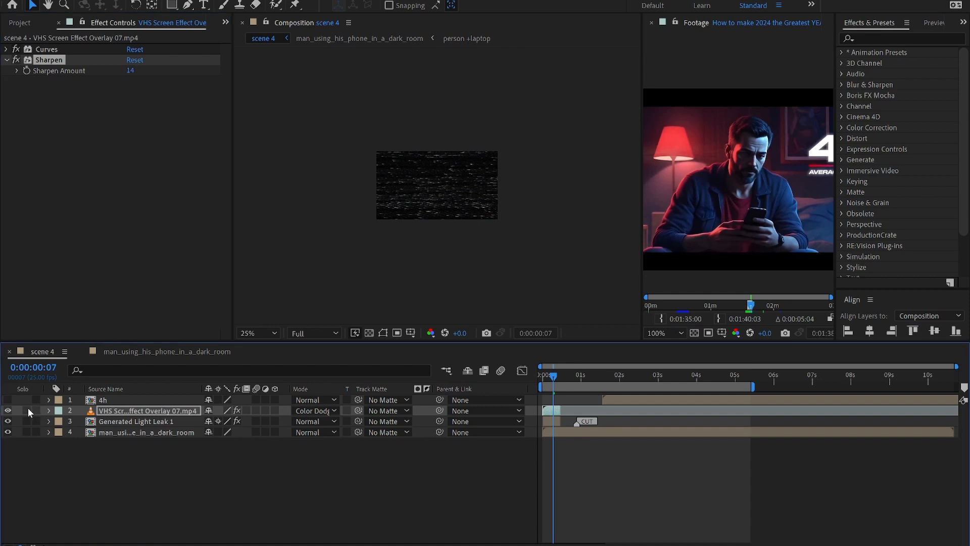
key(period)
Step: Open the man_using_his_phone_in_a_dark_room precomp and show the person +laptop layer's position
drag(544, 376, 599, 384)
double_click(586, 432)
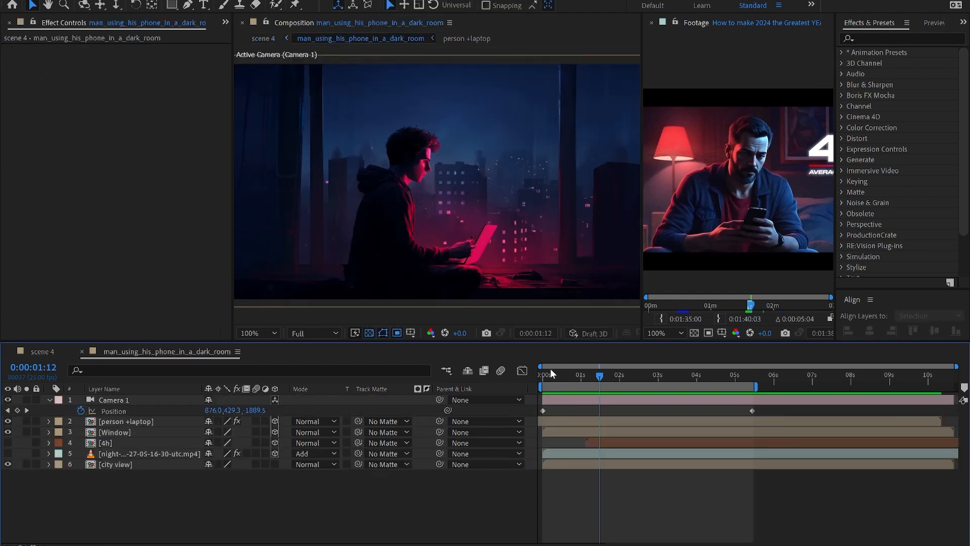
drag(545, 384, 545, 385)
key(ctrl+Down)
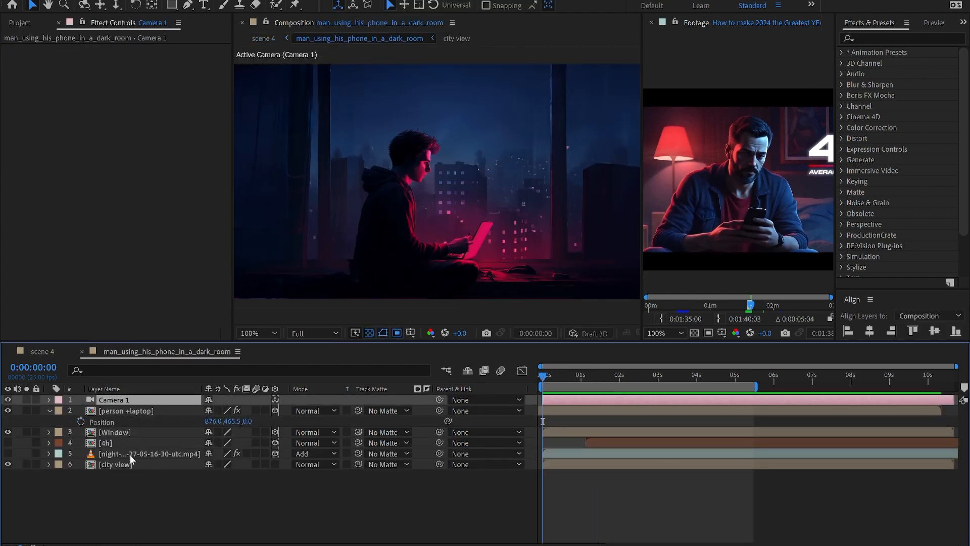
key(ctrl+Down)
key(p)
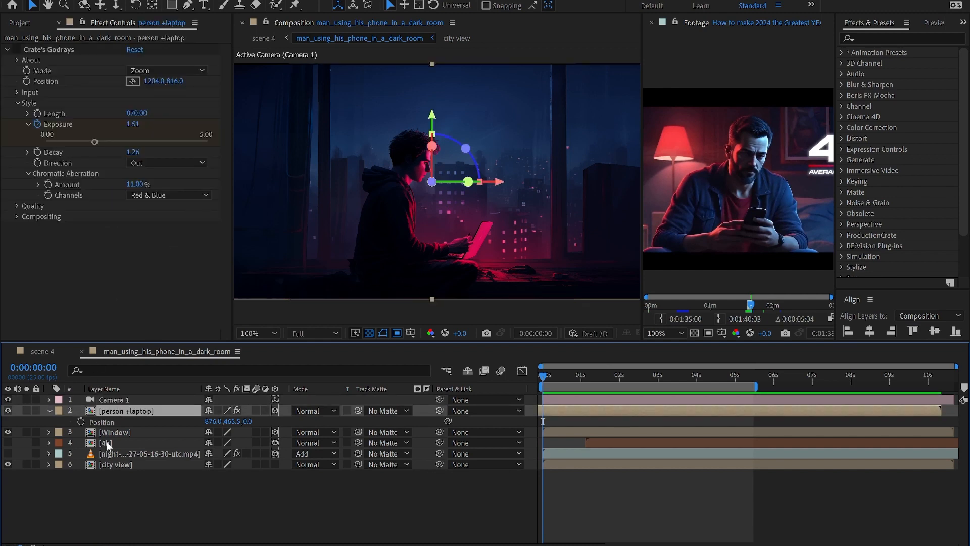
Step: Solo the city view layer with the viewer zoomed out to 50%
click(128, 464)
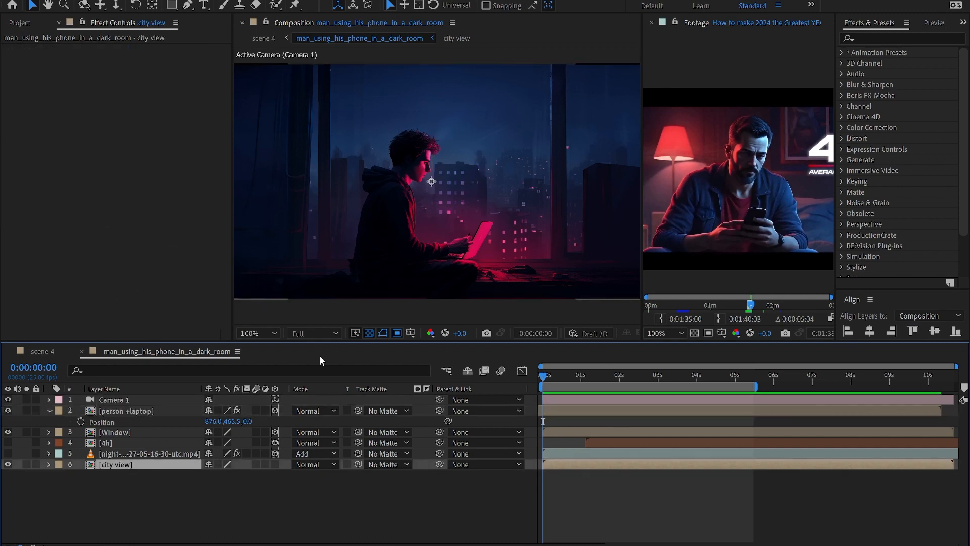
key(comma)
key(comma)
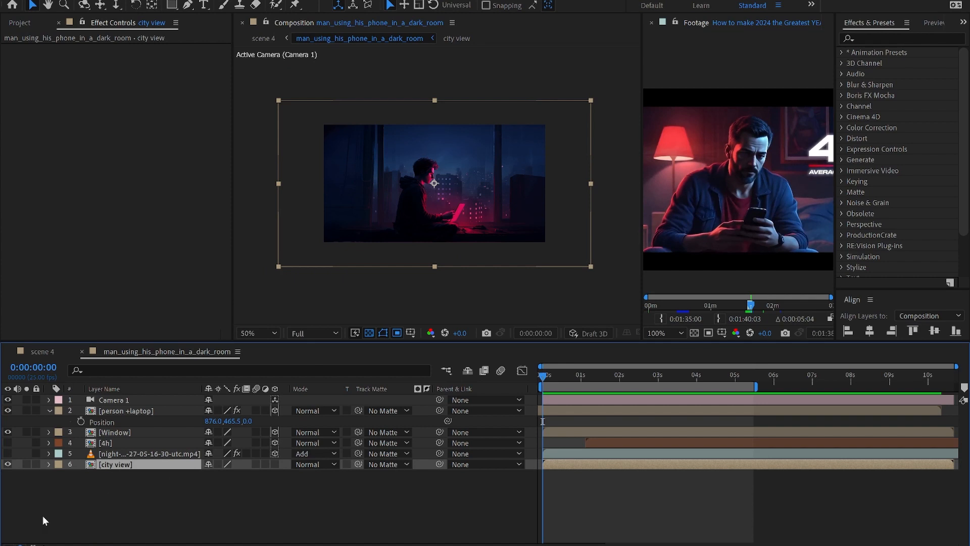
click(27, 464)
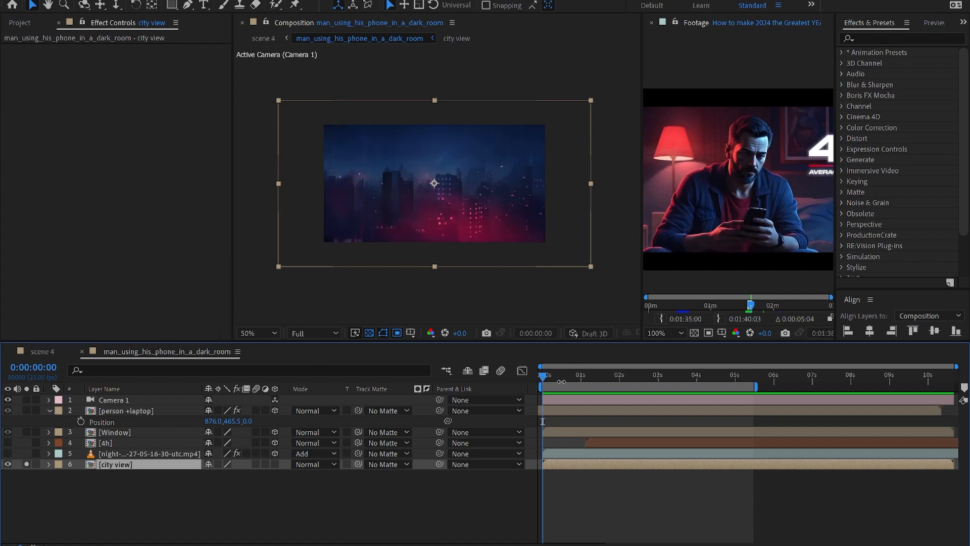
Step: Check the scene at about 3 seconds, reveal Camera 1's position keyframes, and open person +laptop
click(107, 412)
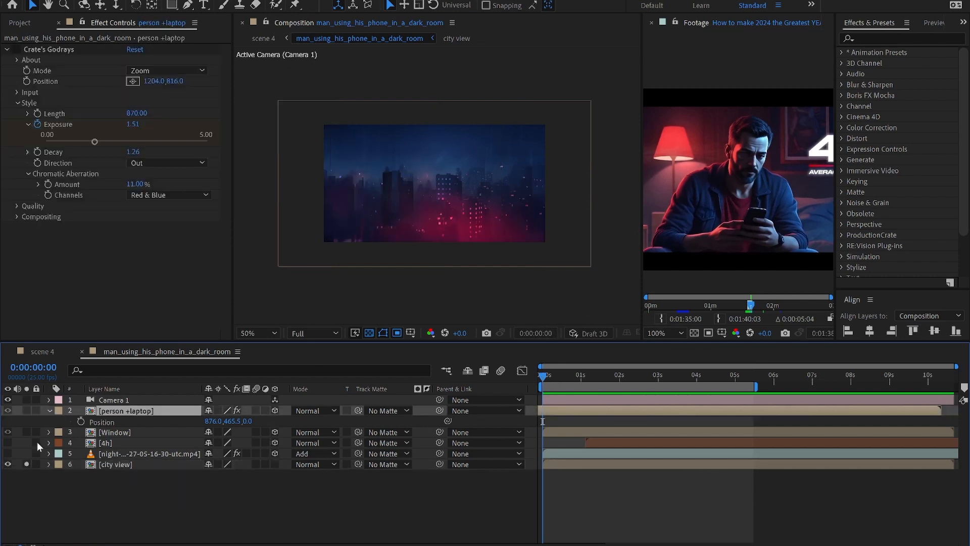
mouse_move(564, 376)
mouse_down()
mouse_move(696, 380)
mouse_move(556, 379)
mouse_up()
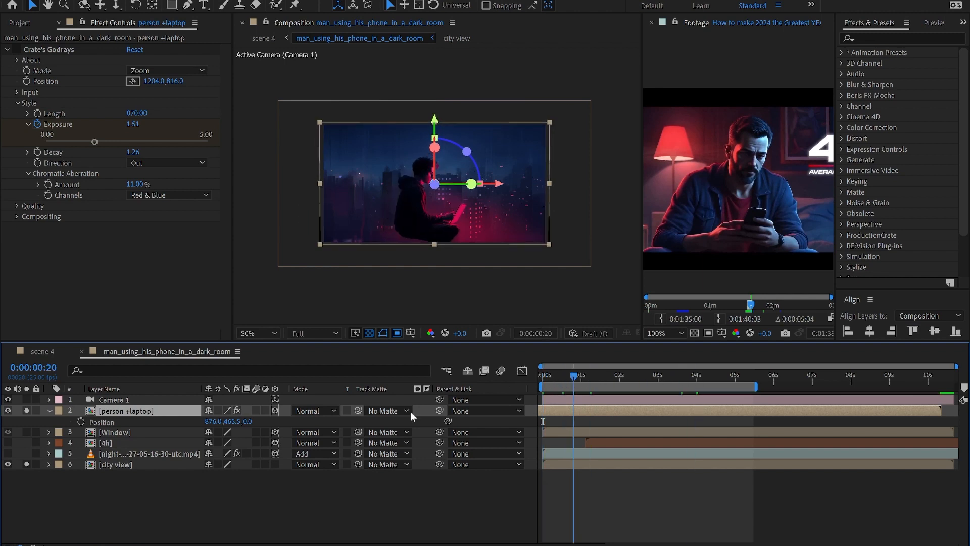
click(185, 402)
key(p)
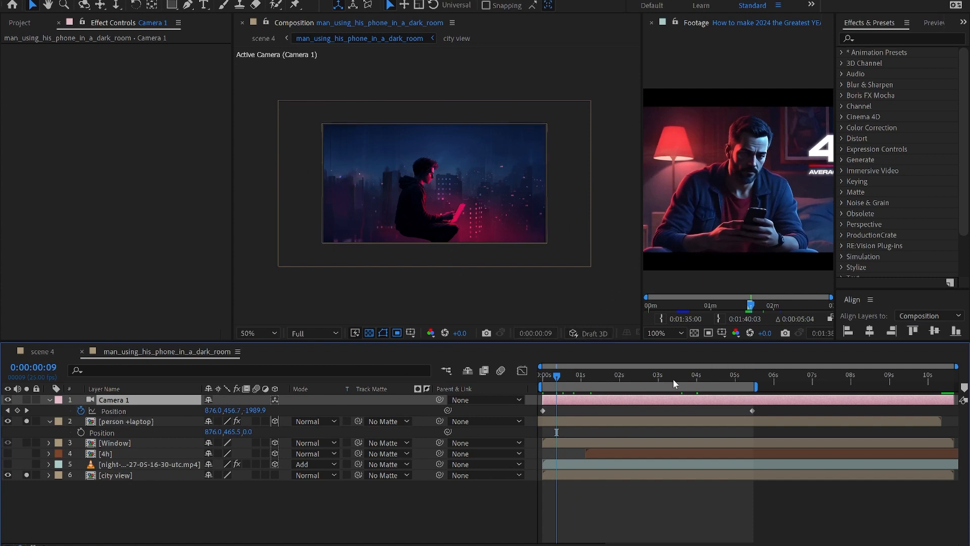
click(122, 422)
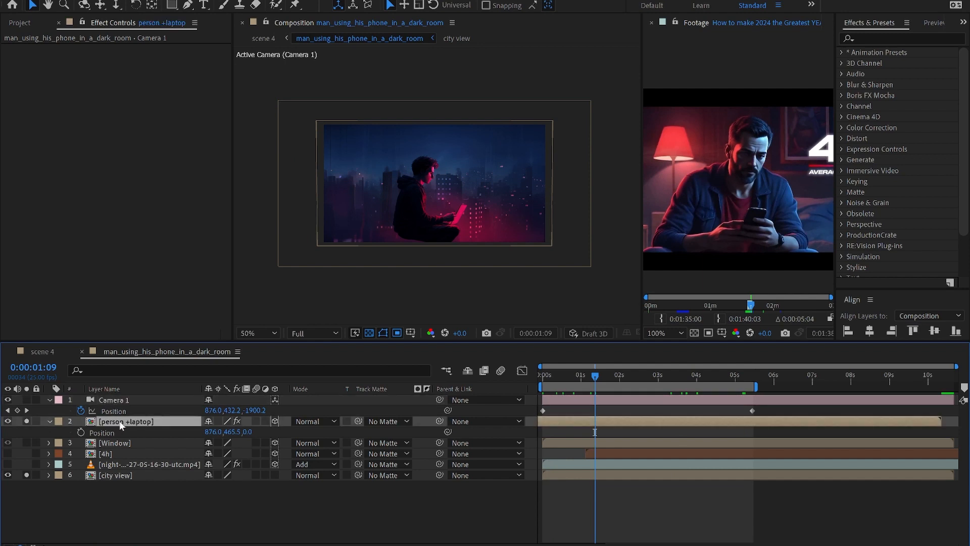
double_click(119, 421)
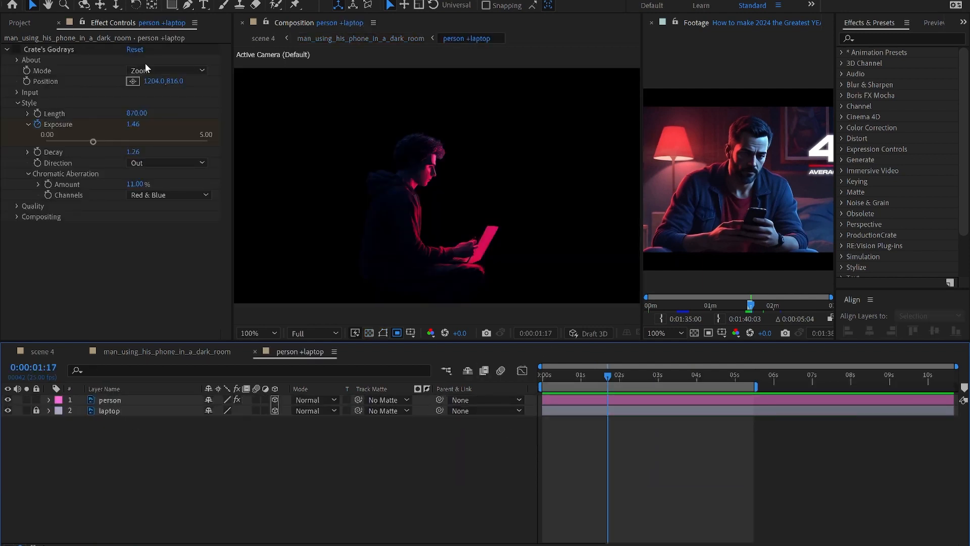
Step: Reveal the person layer's Puppet pin keyframes and scrub the pin animation between about 1:19 and 3 seconds
click(110, 402)
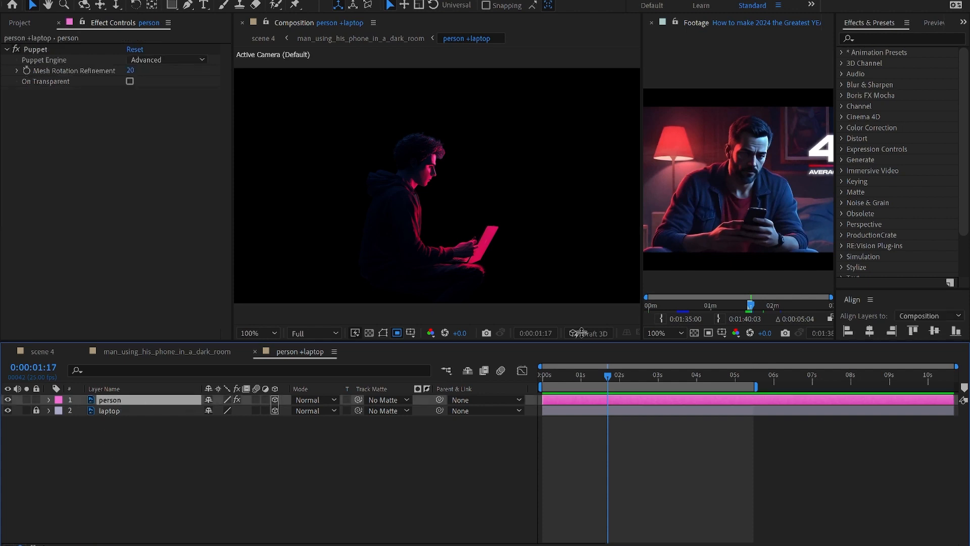
key(u)
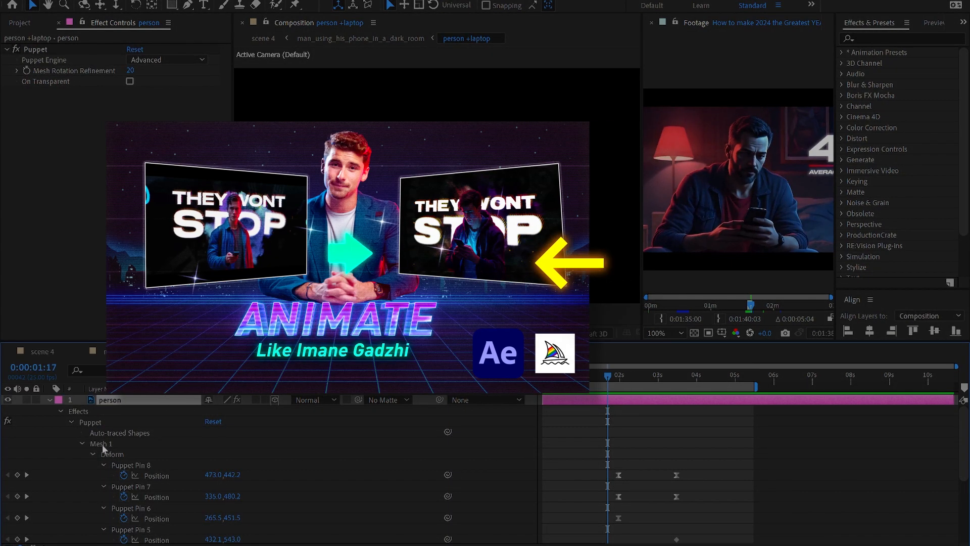
click(103, 445)
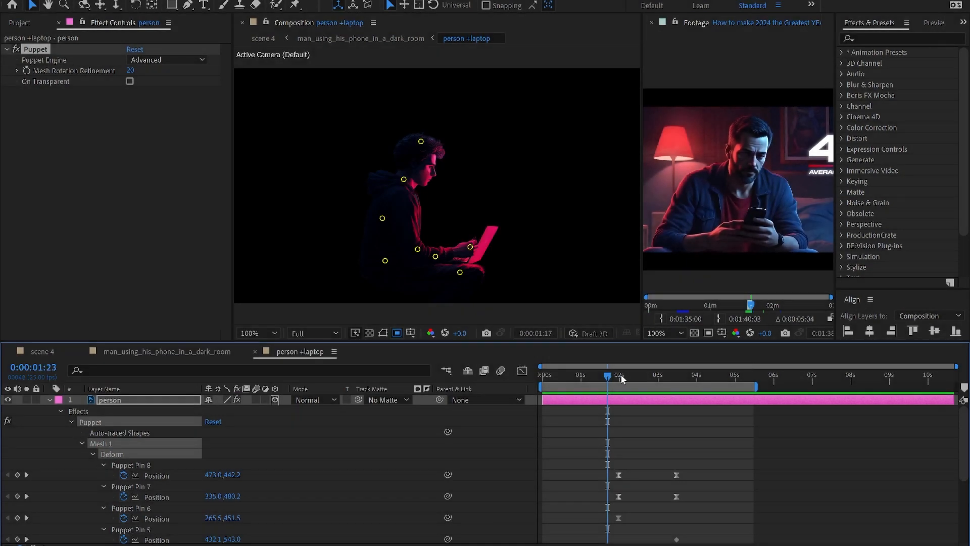
drag(620, 375, 676, 398)
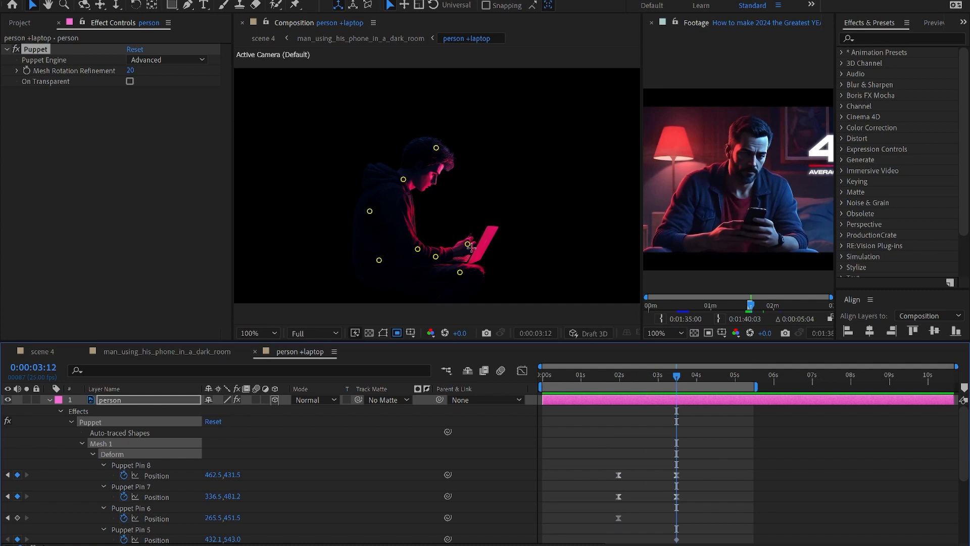
drag(667, 378, 610, 376)
scroll(466, 202, up, 1)
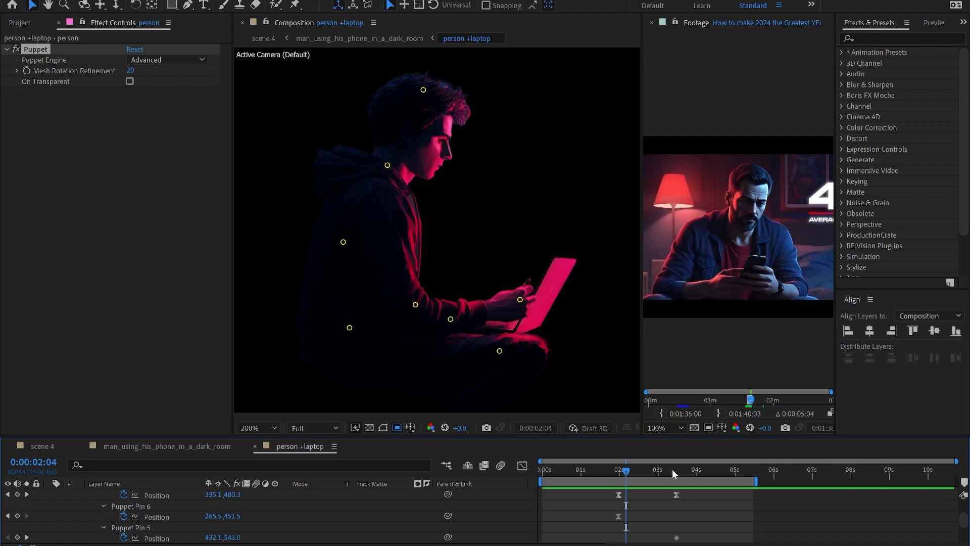
drag(672, 469, 622, 475)
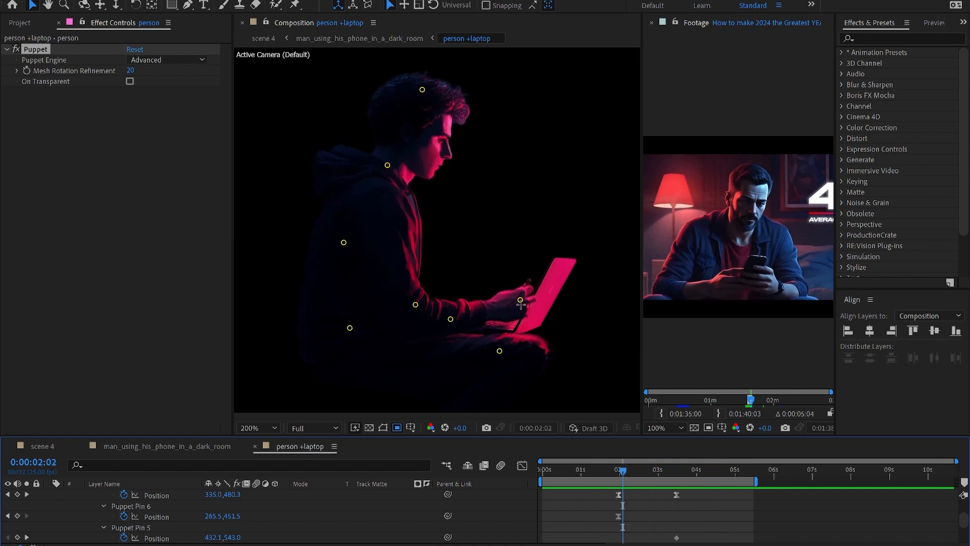
mouse_move(634, 469)
mouse_down()
mouse_move(680, 477)
mouse_move(610, 467)
mouse_move(694, 483)
mouse_move(628, 472)
mouse_up()
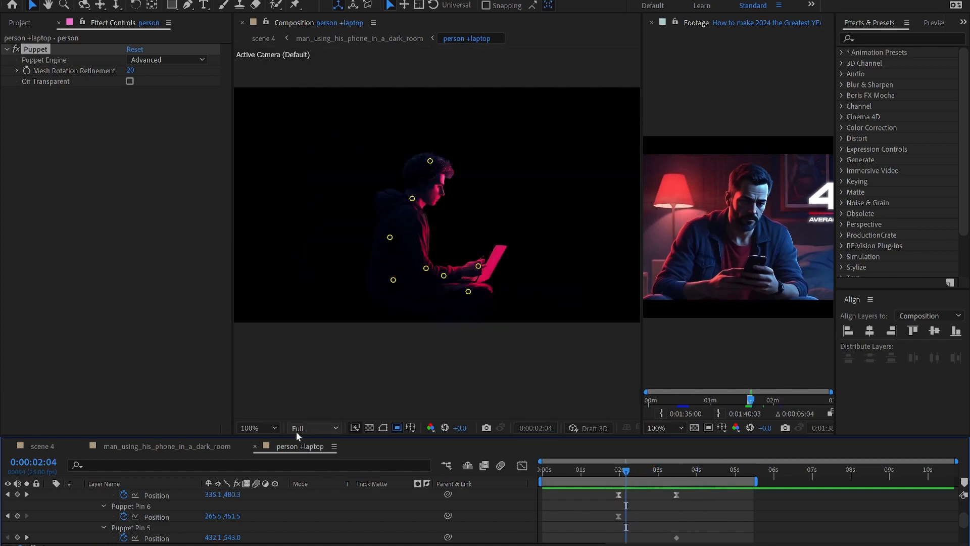
Step: Collapse the person layer, relock the laptop layer, and close the person +laptop composition
drag(297, 435, 227, 333)
click(156, 485)
scroll(156, 485, up, 5)
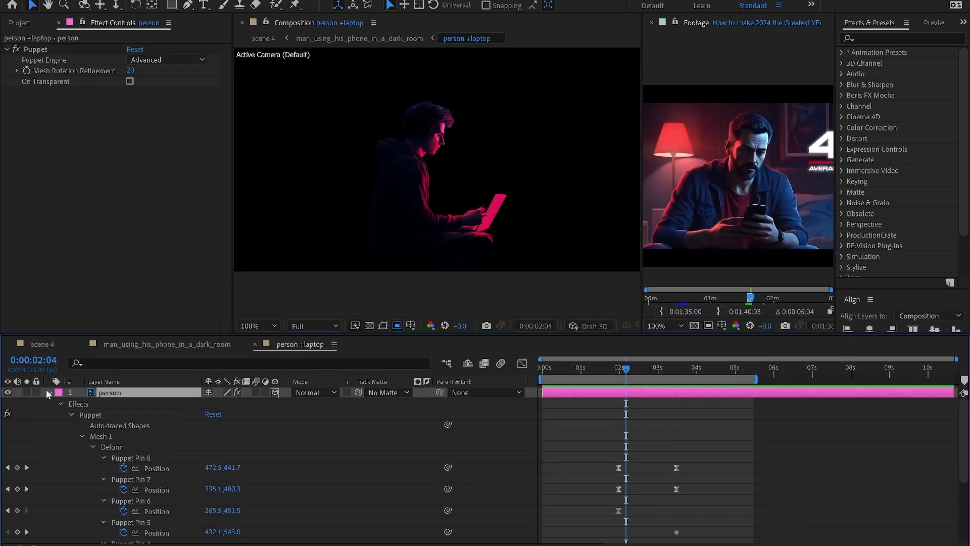
click(49, 392)
click(36, 403)
click(121, 403)
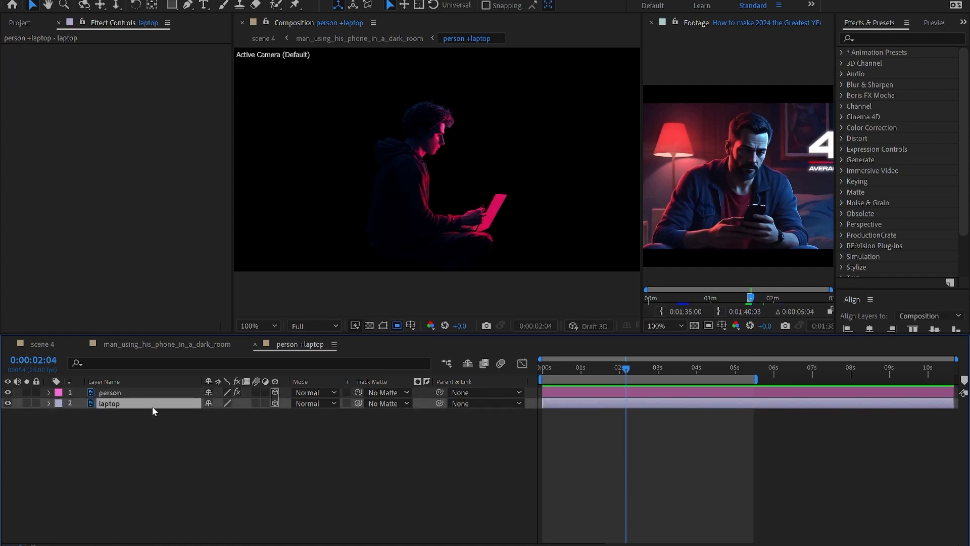
click(36, 403)
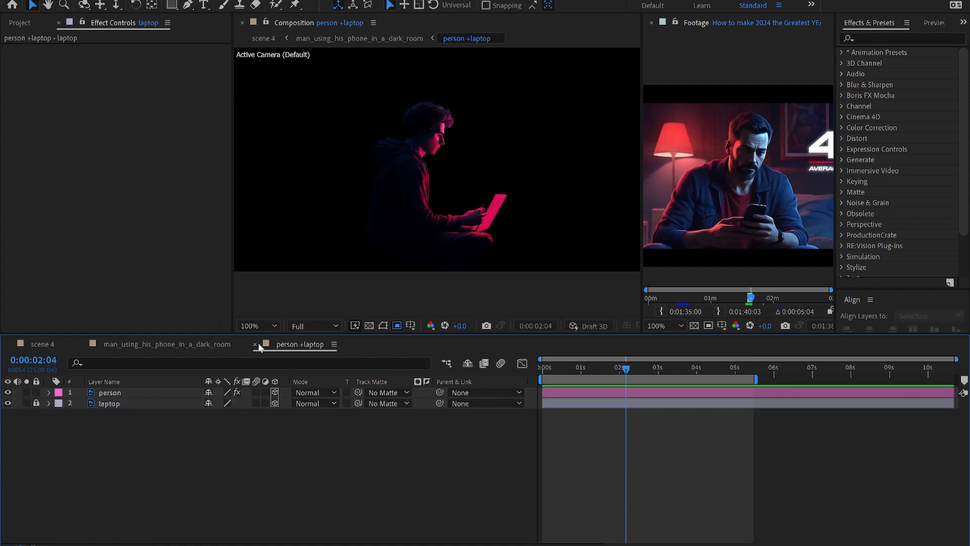
click(255, 344)
click(114, 393)
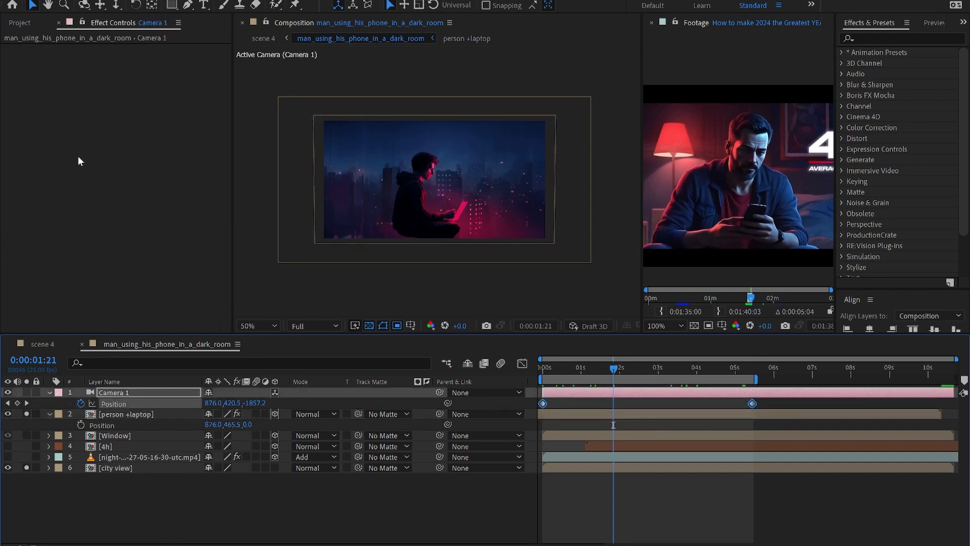
click(115, 412)
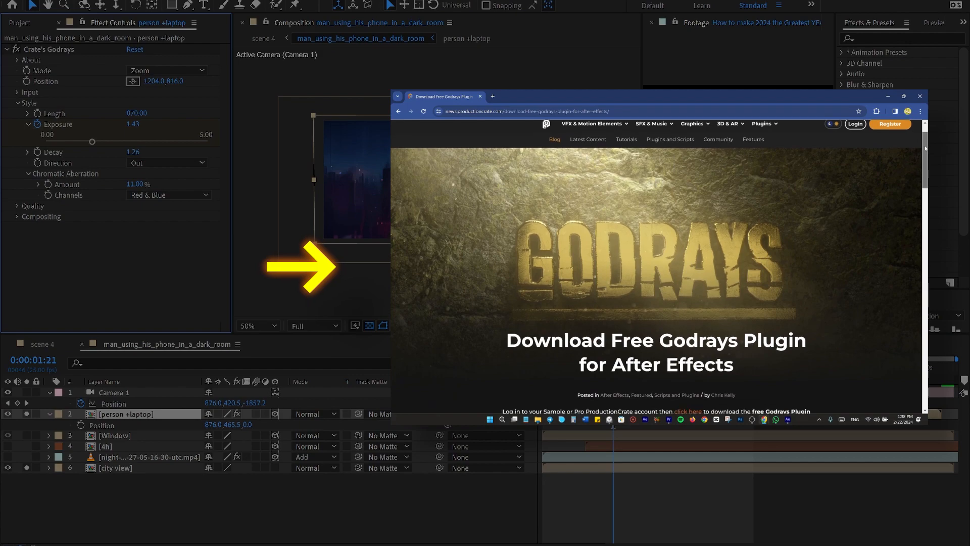
key(period)
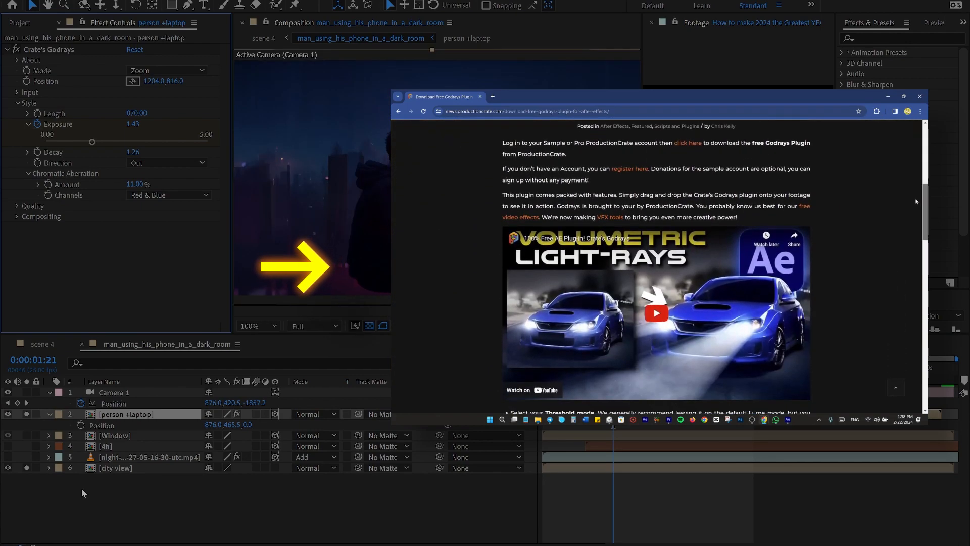
click(26, 468)
click(7, 467)
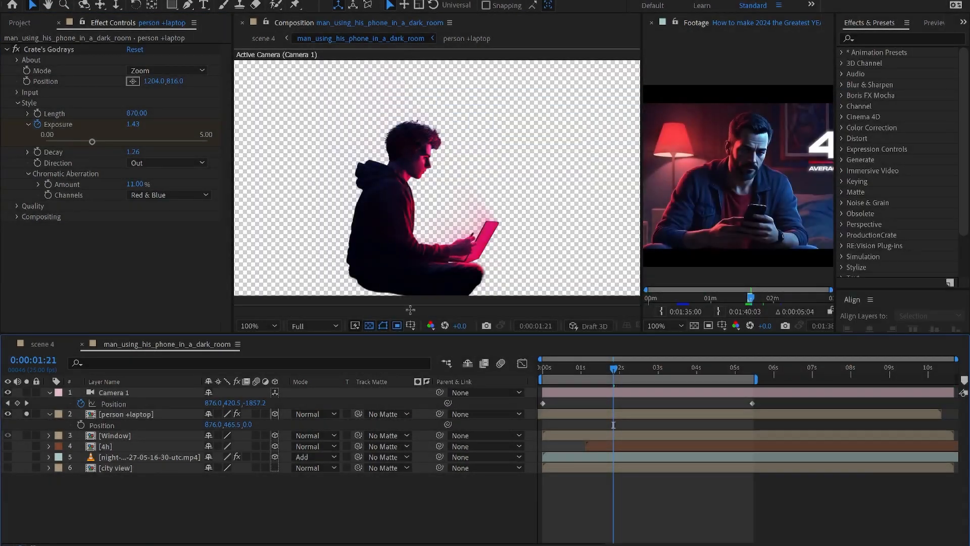
click(369, 325)
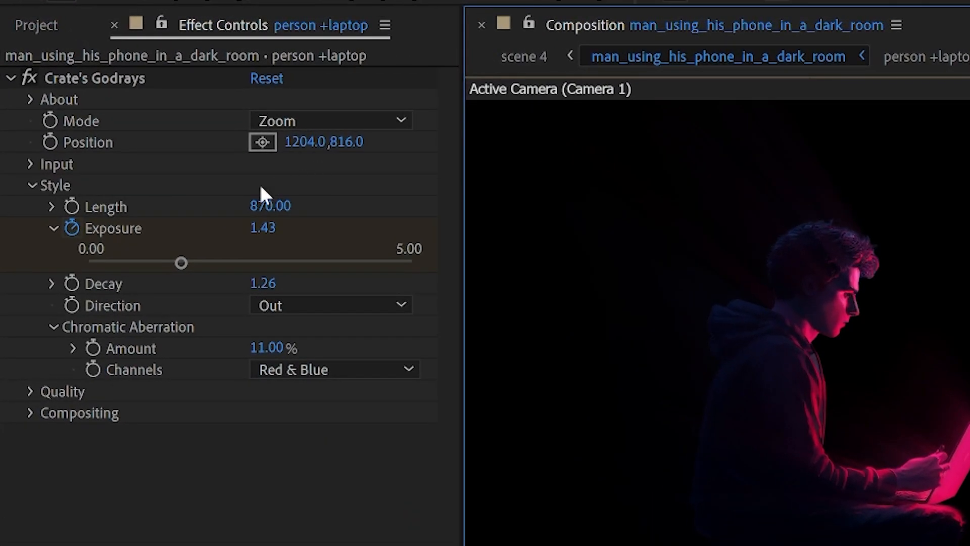
click(117, 233)
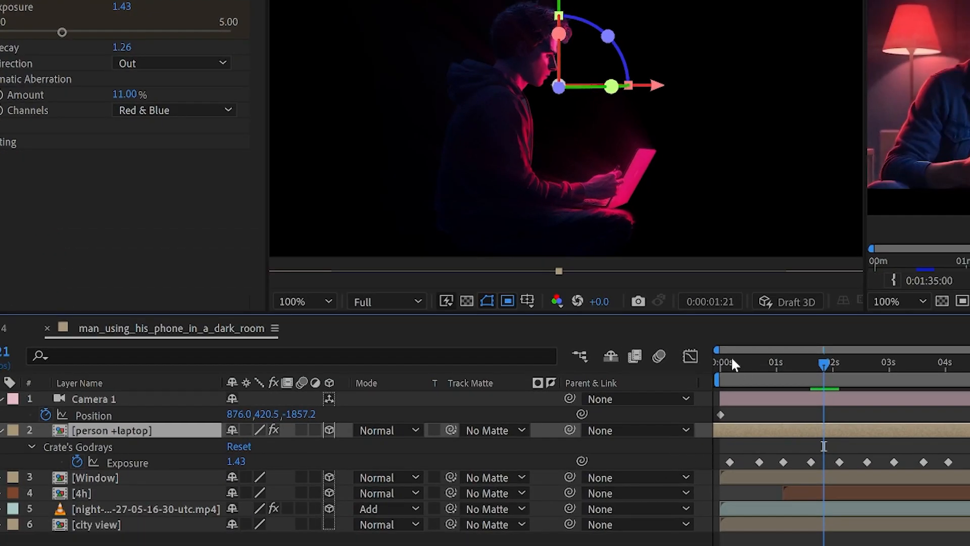
drag(732, 356, 839, 375)
drag(897, 398, 956, 407)
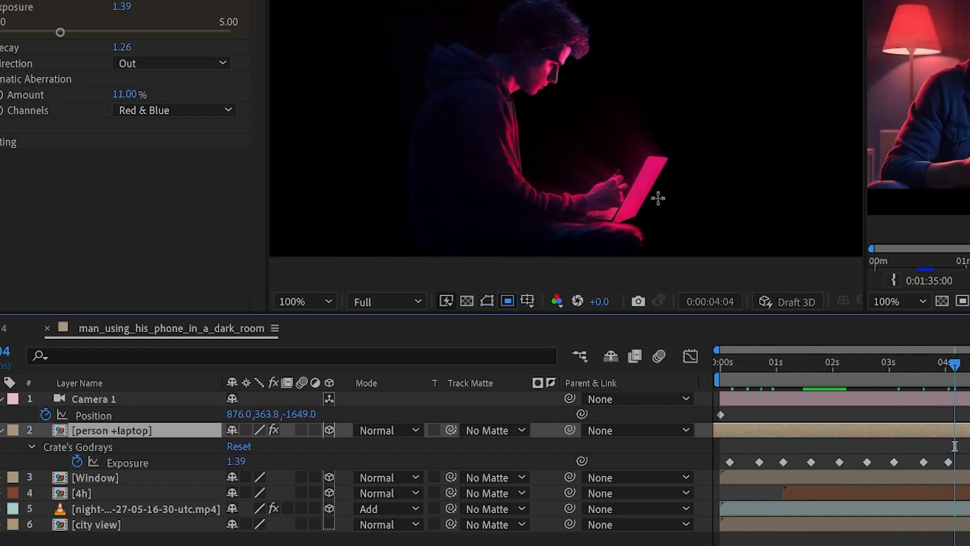
drag(955, 363, 848, 393)
drag(782, 399, 904, 430)
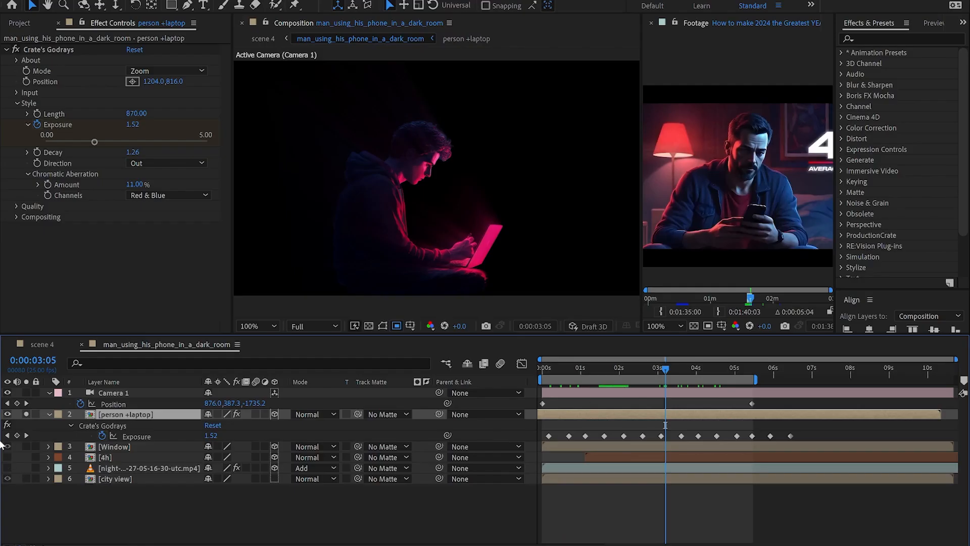
click(27, 479)
scroll(476, 256, down, 2)
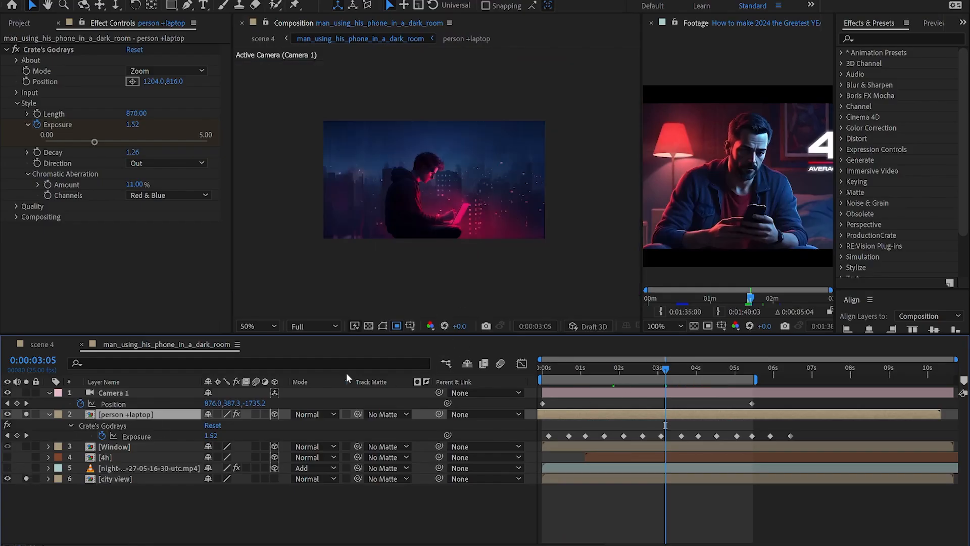
drag(561, 367, 667, 387)
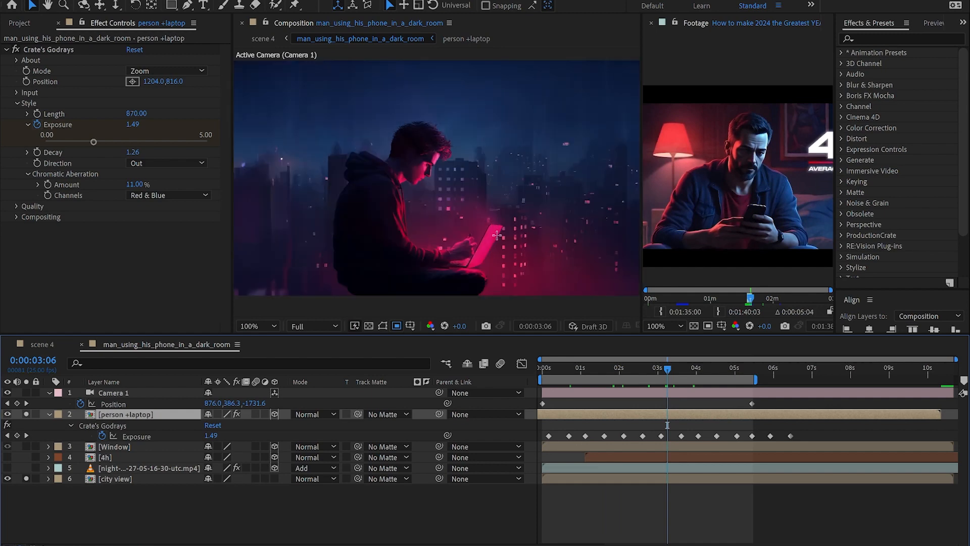
Step: Make the night-sky stars layer visible and set its Mask 1 mode to Add in the Layer panel
click(114, 469)
click(7, 467)
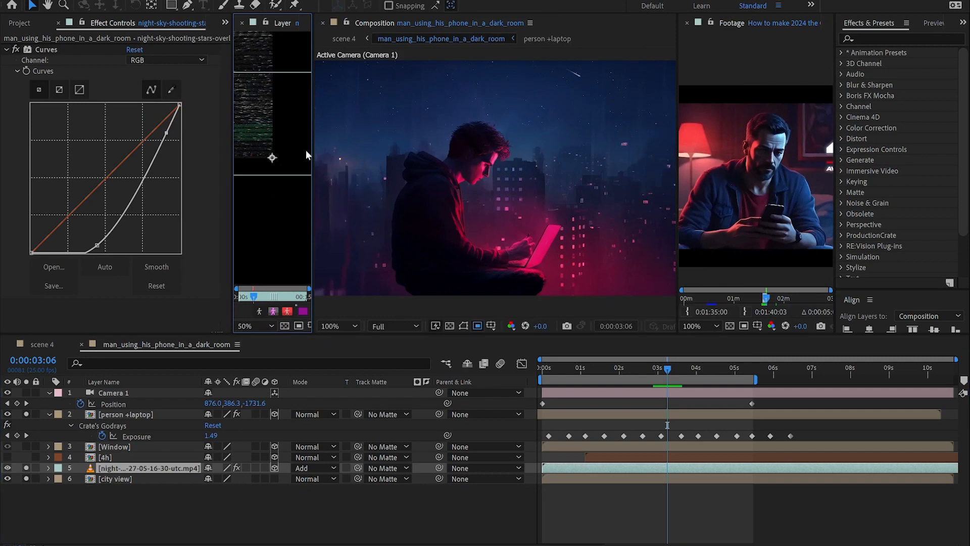
double_click(107, 469)
key(m)
click(238, 479)
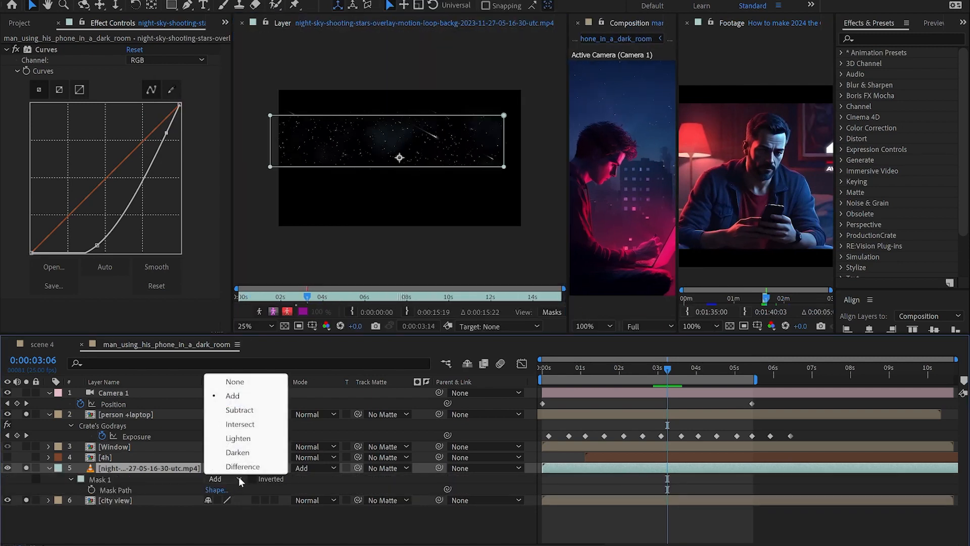
click(243, 395)
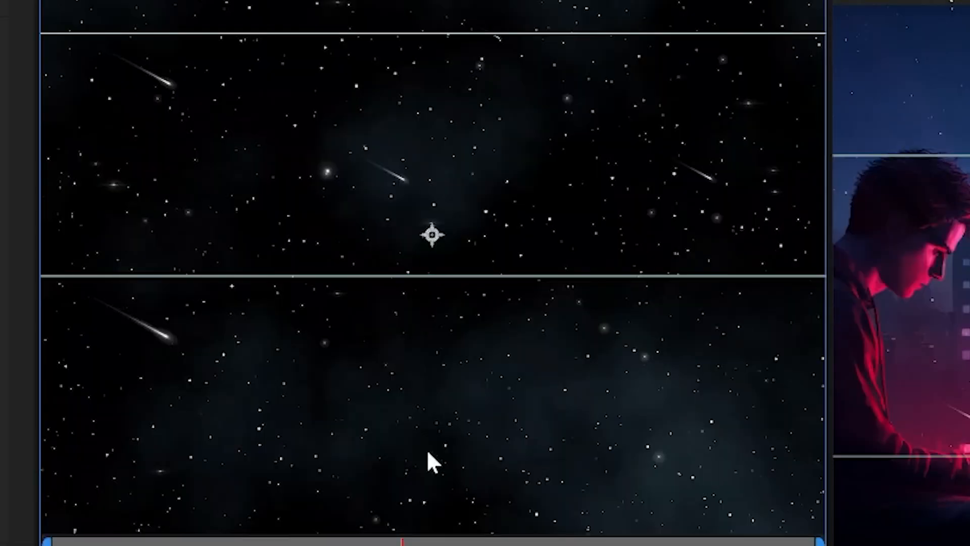
scroll(427, 449, down, 3)
drag(829, 411, 516, 400)
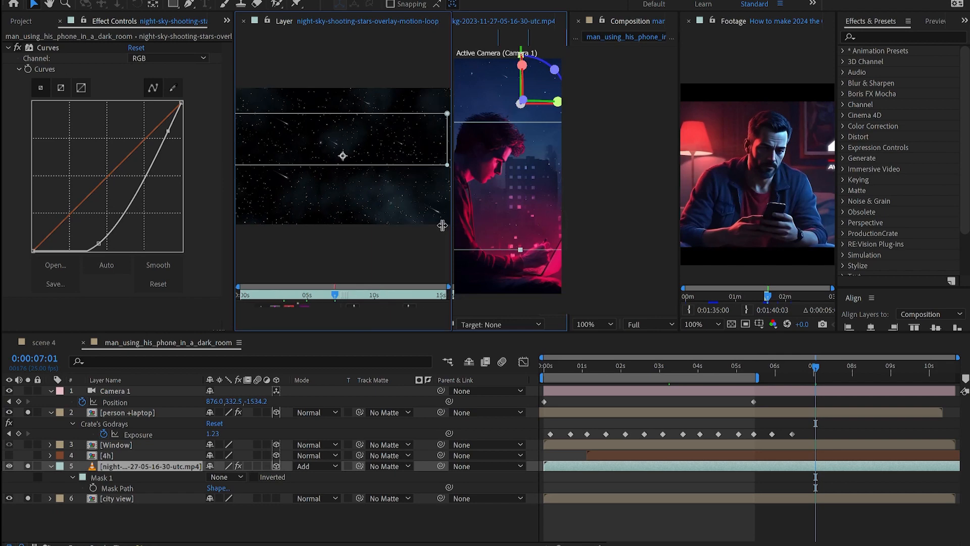
click(242, 21)
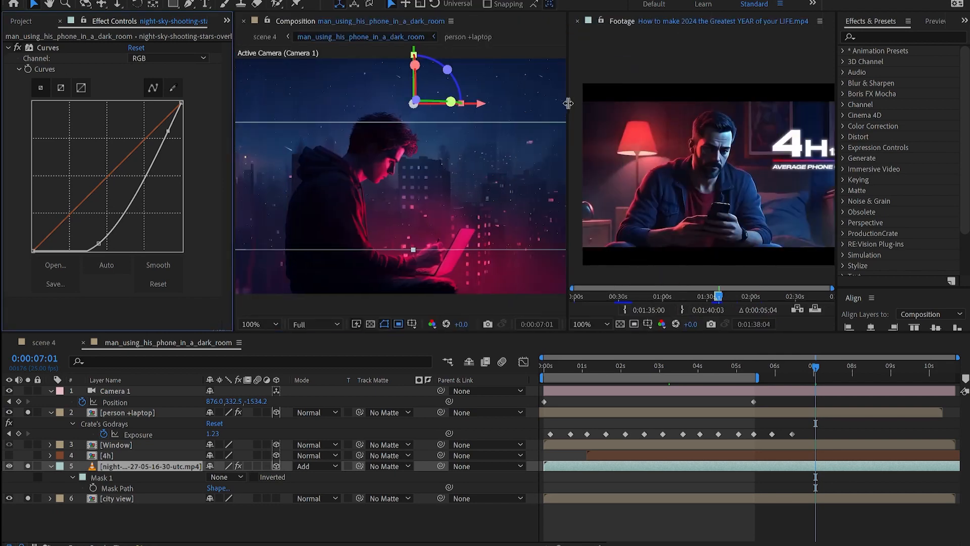
drag(568, 103, 647, 104)
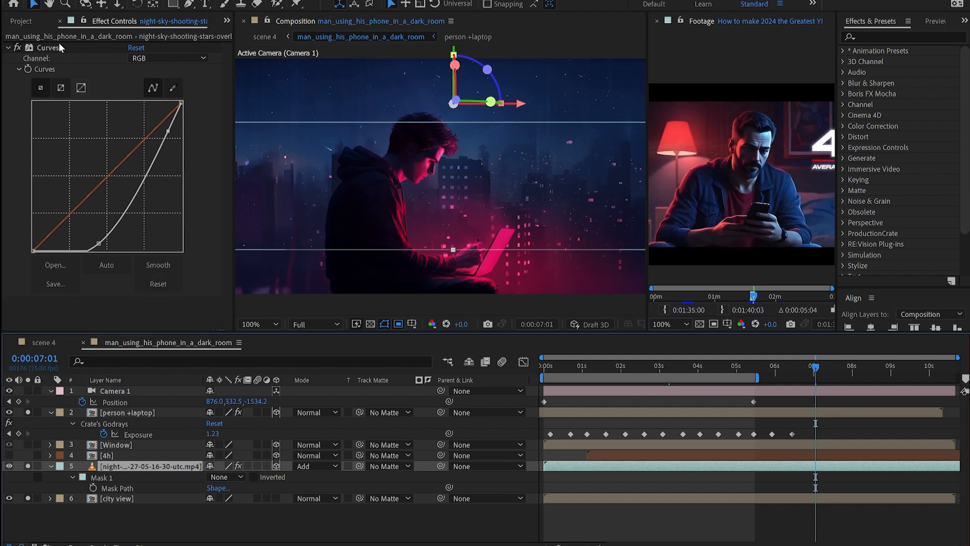
Step: Hide the city background, toggle the stars' Curves off and on, and confirm Mask 1 is Add
click(28, 498)
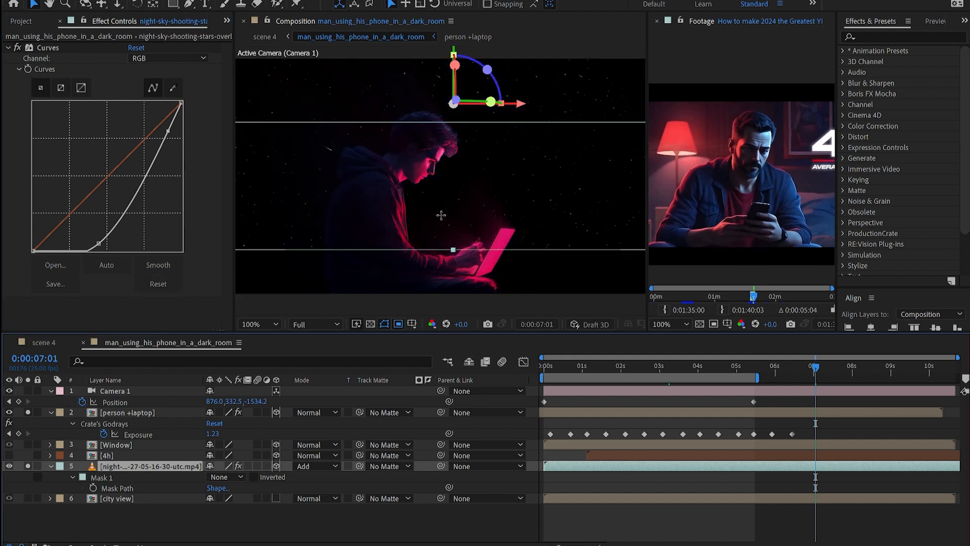
click(17, 48)
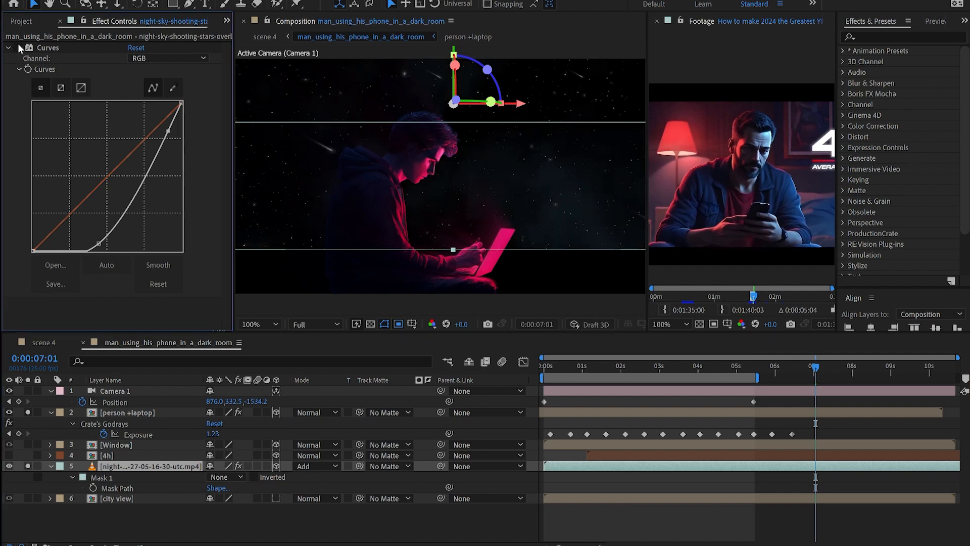
click(17, 48)
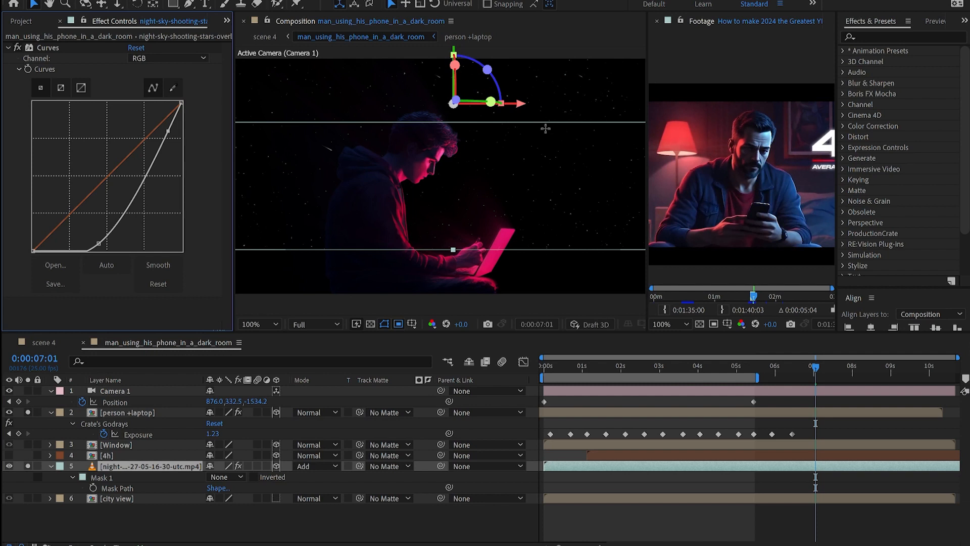
click(553, 106)
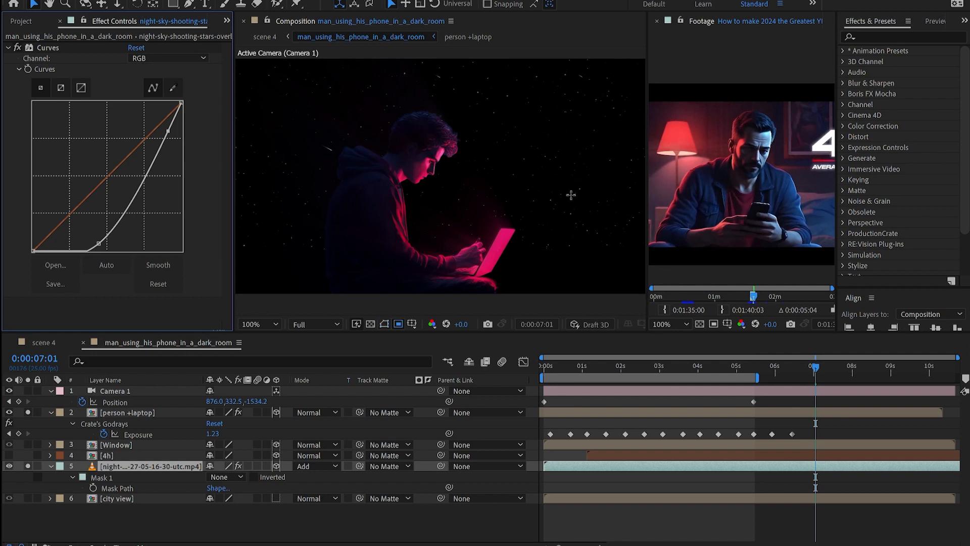
scroll(571, 195, down, 1)
click(226, 477)
click(238, 393)
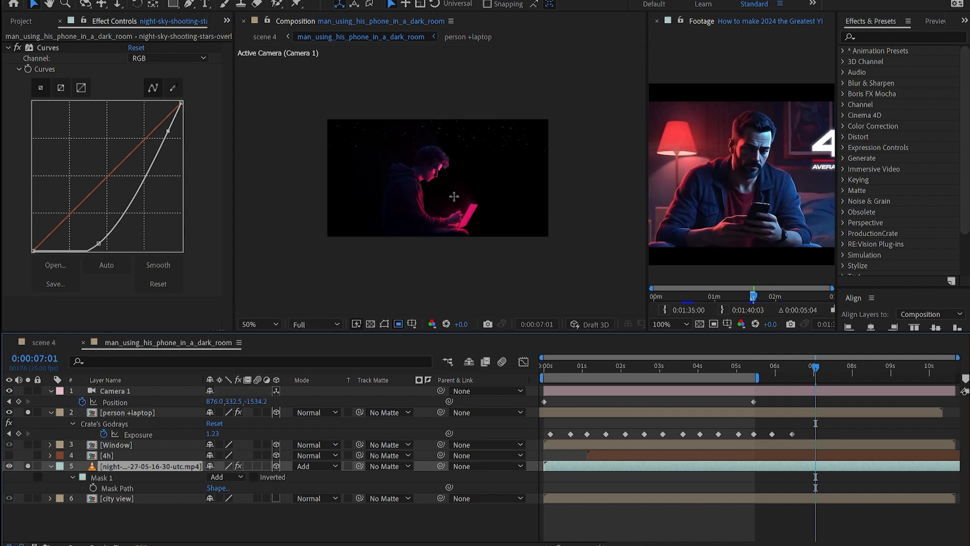
scroll(452, 172, up, 1)
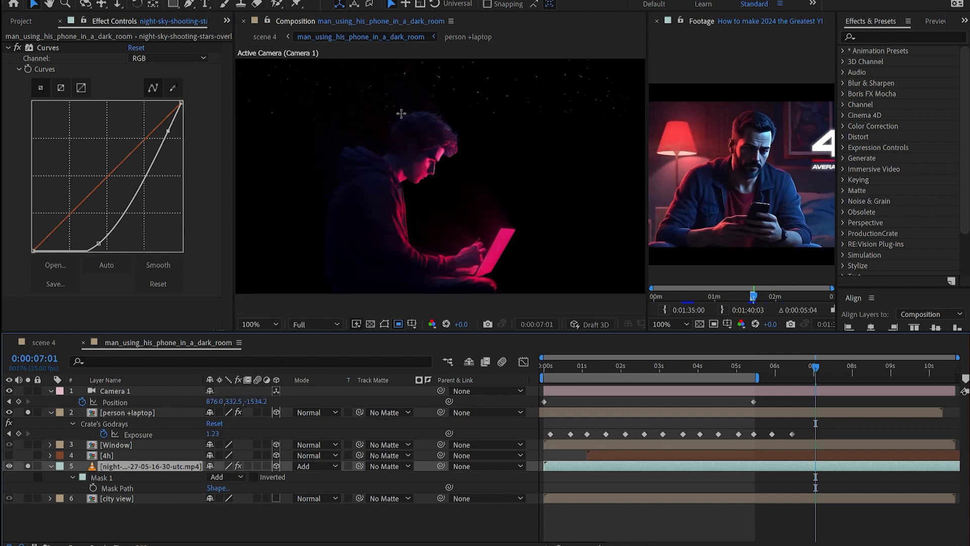
Step: Restore the city skyline, preview to about 4 seconds, and unsolo all layers
click(29, 498)
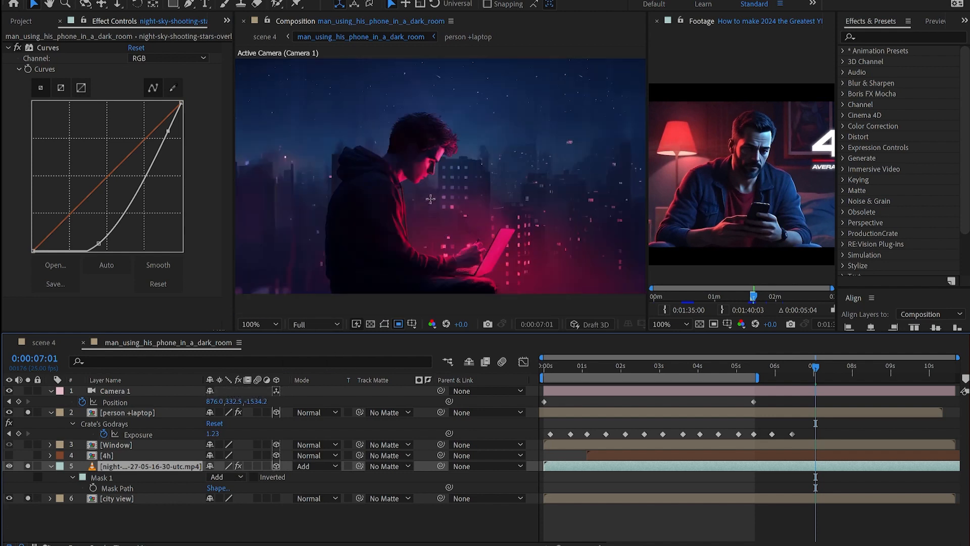
scroll(534, 153, down, 1)
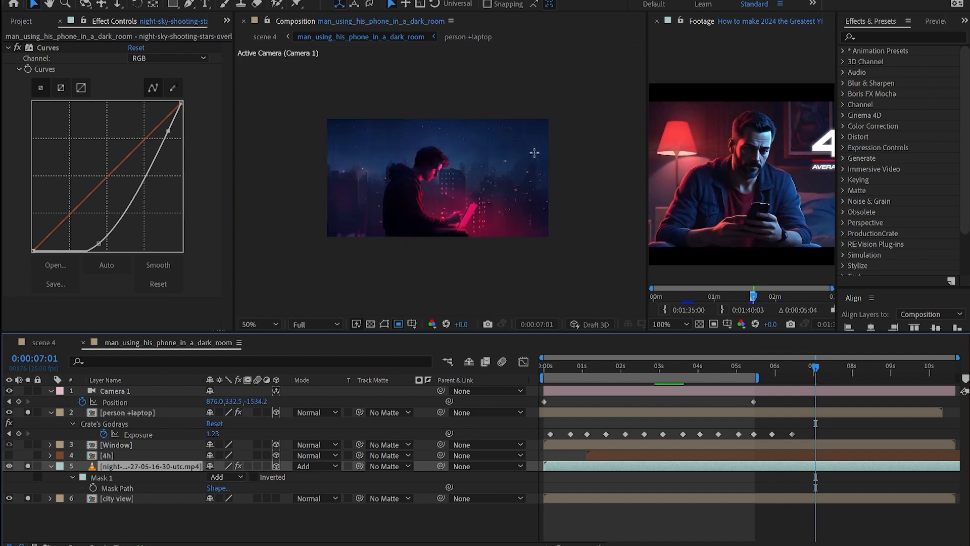
drag(578, 370, 719, 390)
click(28, 466)
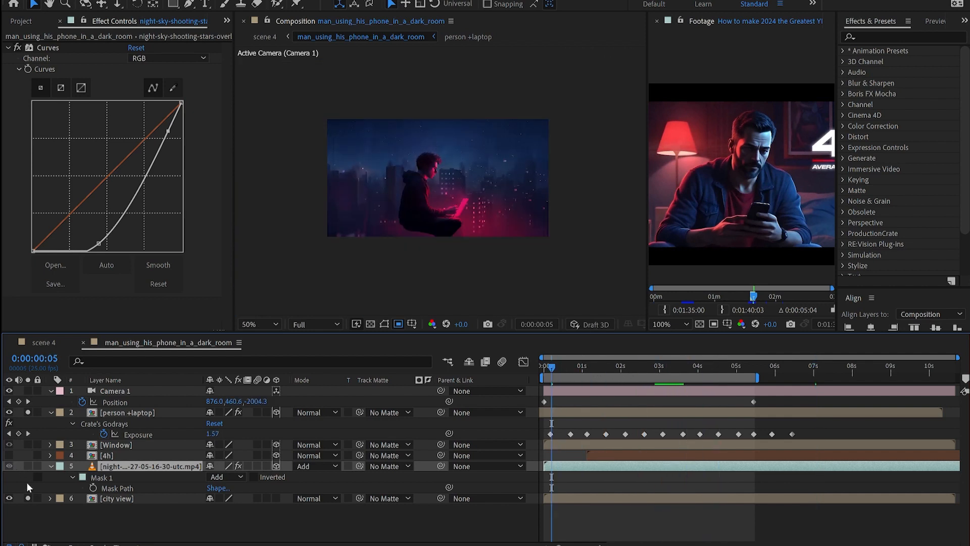
click(28, 497)
click(27, 412)
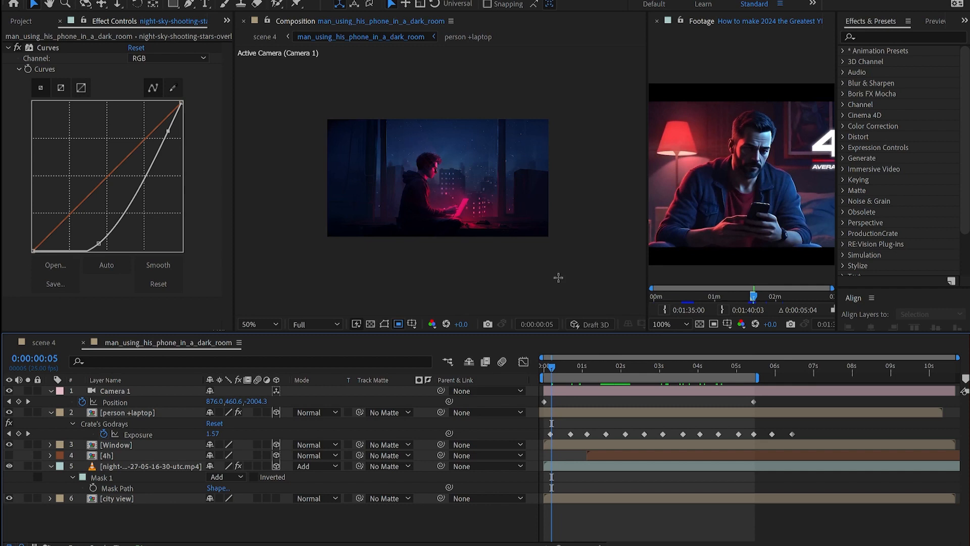
Step: Scrub and RAM-preview the night-room shot, then switch to scene 4 at about 1 second
scroll(559, 277, up, 1)
drag(566, 374, 726, 417)
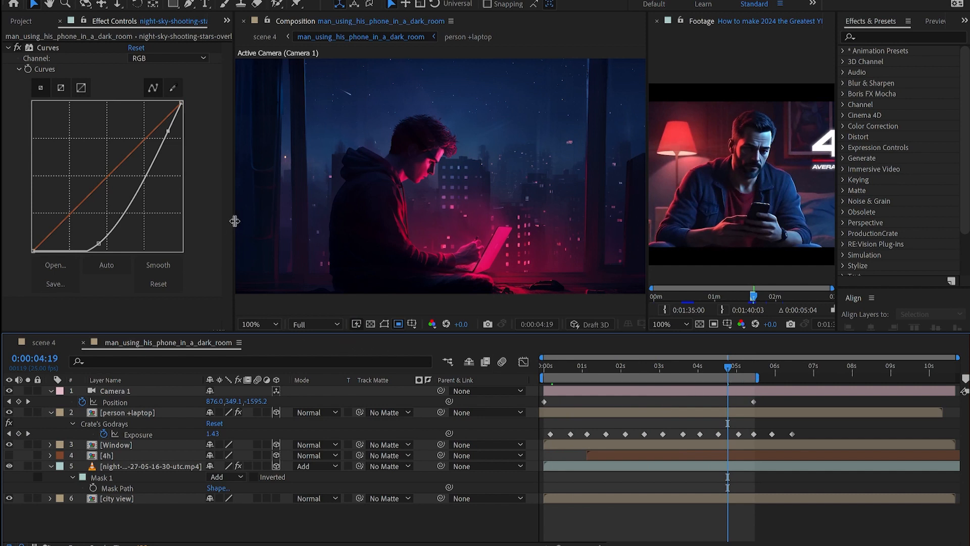
drag(228, 225, 103, 225)
key(space)
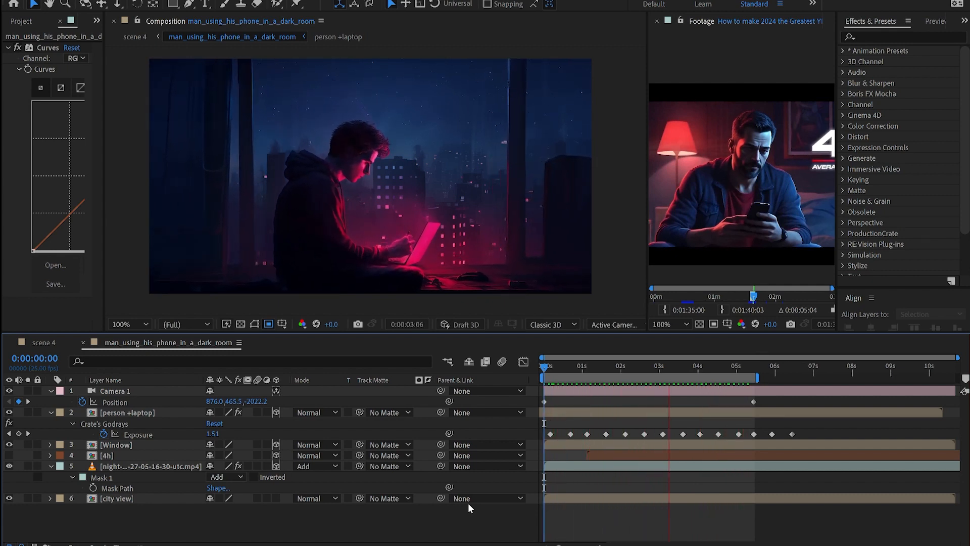
click(43, 342)
click(599, 366)
Step: Show the 4h title layer in scene 4 and preview it from about 1.7 seconds
key(space)
click(9, 391)
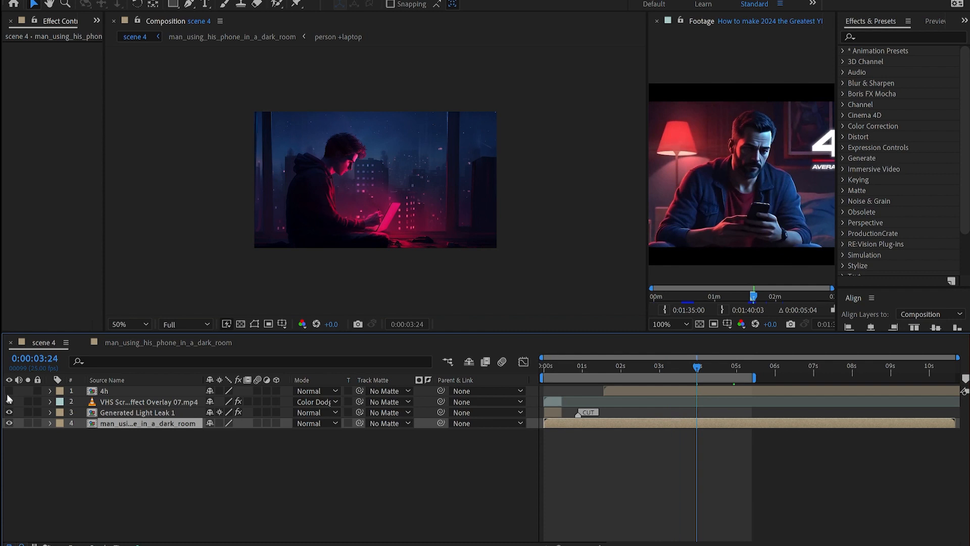
click(608, 369)
key(space)
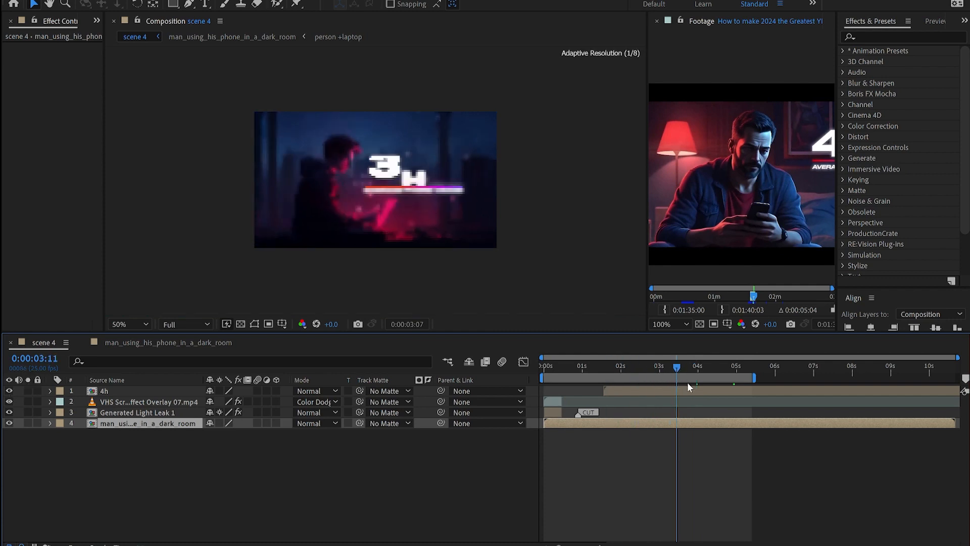
Step: Open the 4h title composition, solo the line layer, and disable its glow and blur
double_click(660, 392)
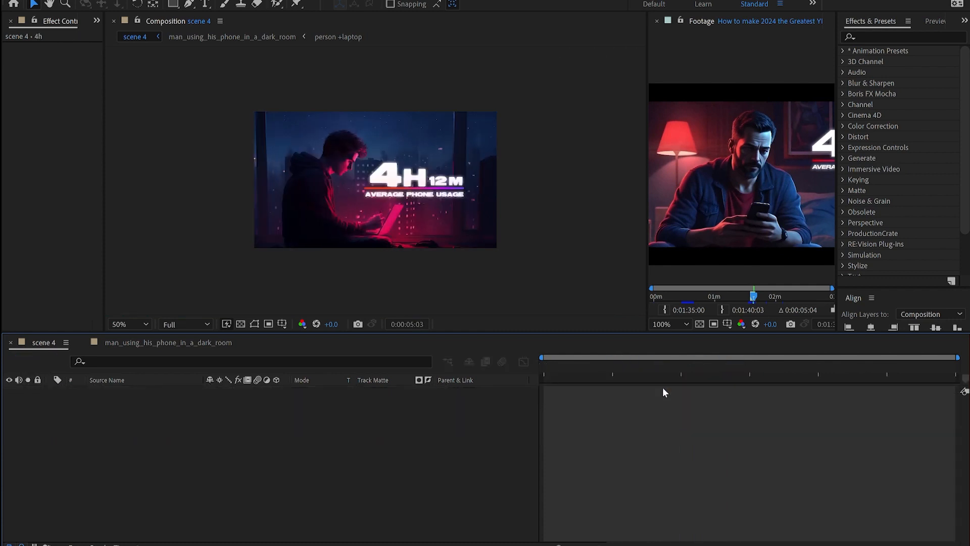
click(130, 392)
click(28, 390)
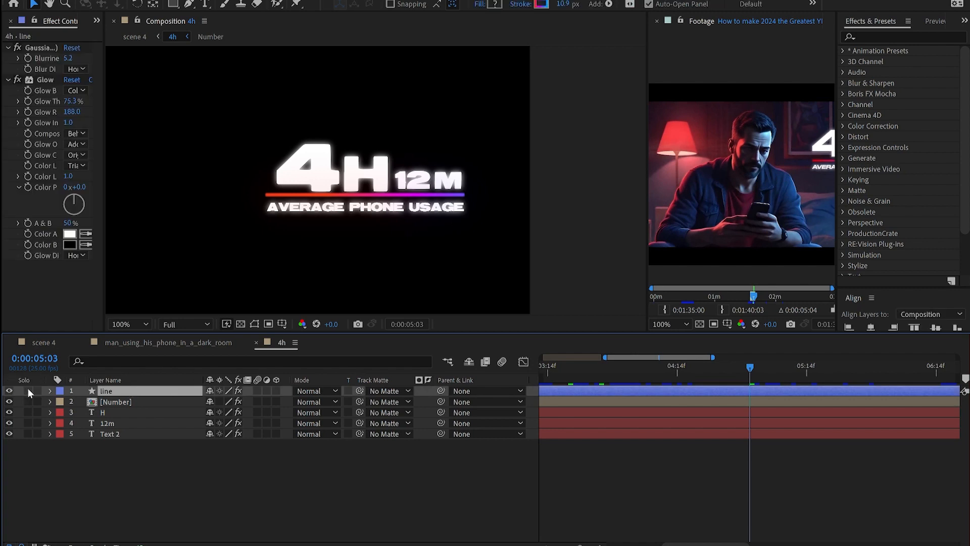
click(18, 80)
click(17, 47)
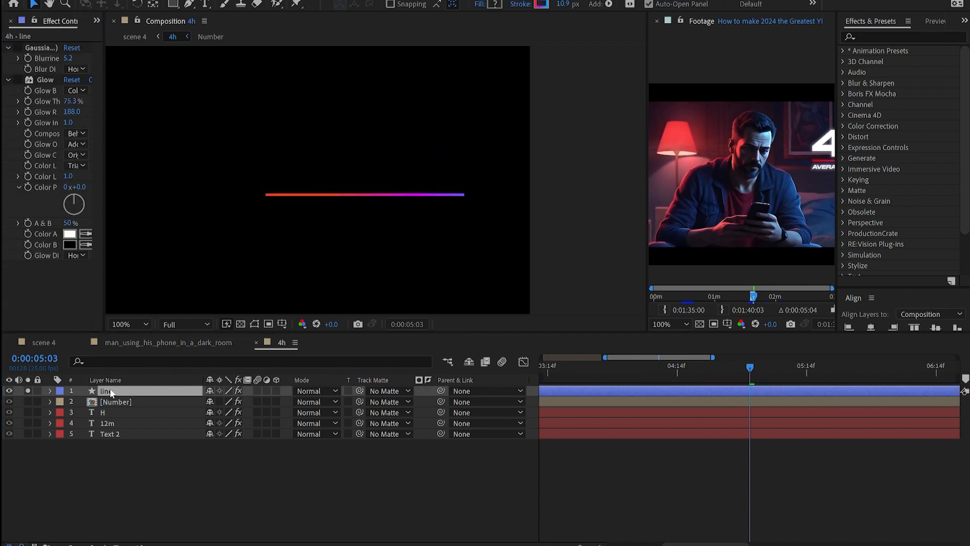
Step: Draw a test straight path with the Pen, then delete the extra Shape 2 group
click(188, 5)
click(270, 151)
click(472, 151)
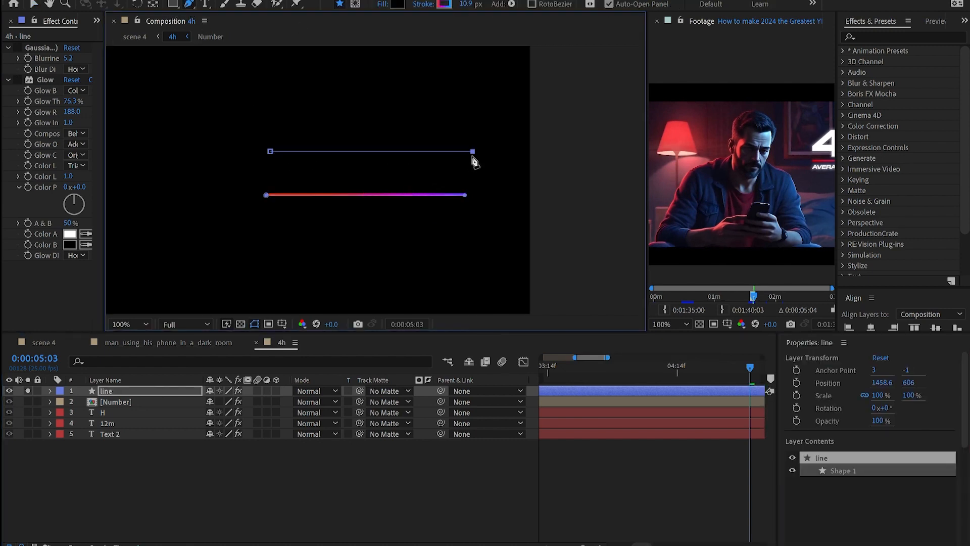
click(109, 392)
click(423, 4)
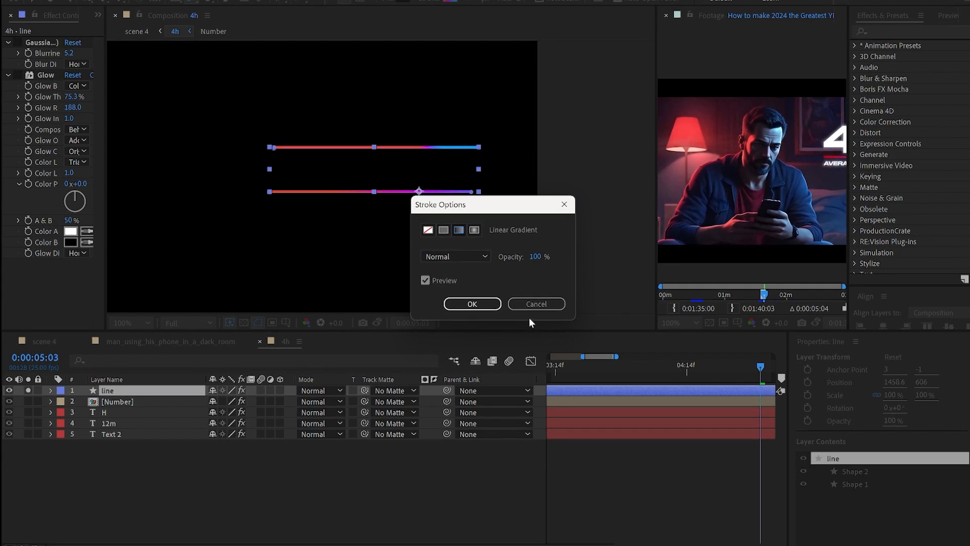
click(465, 305)
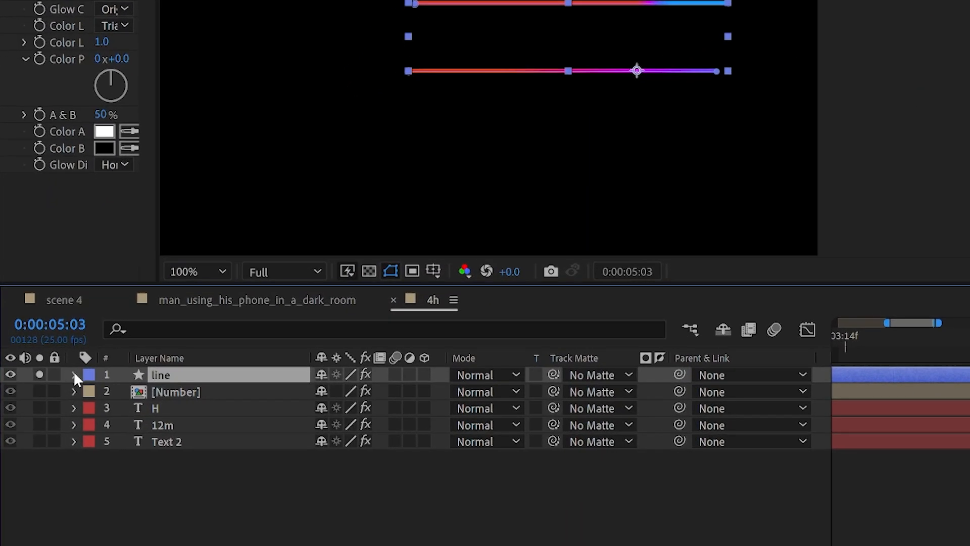
click(74, 374)
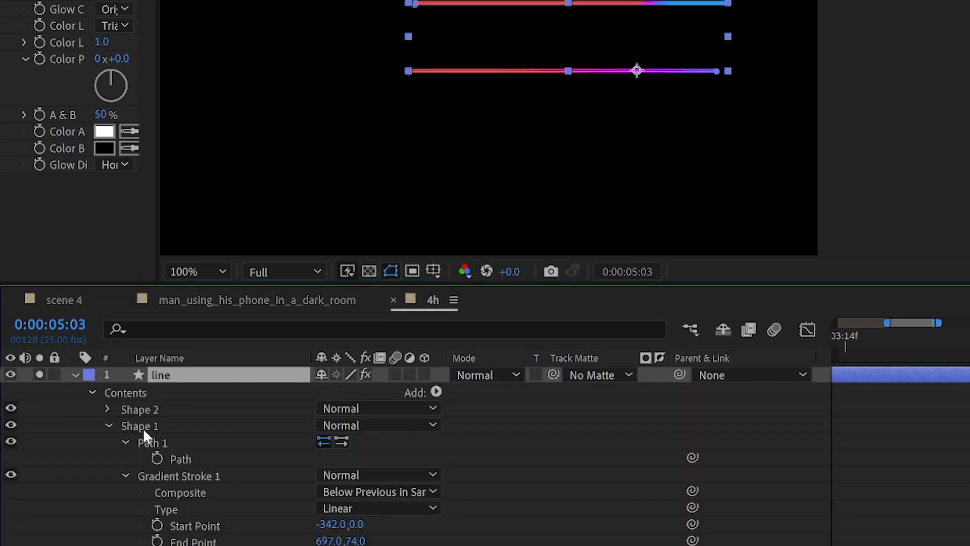
click(138, 409)
key(Delete)
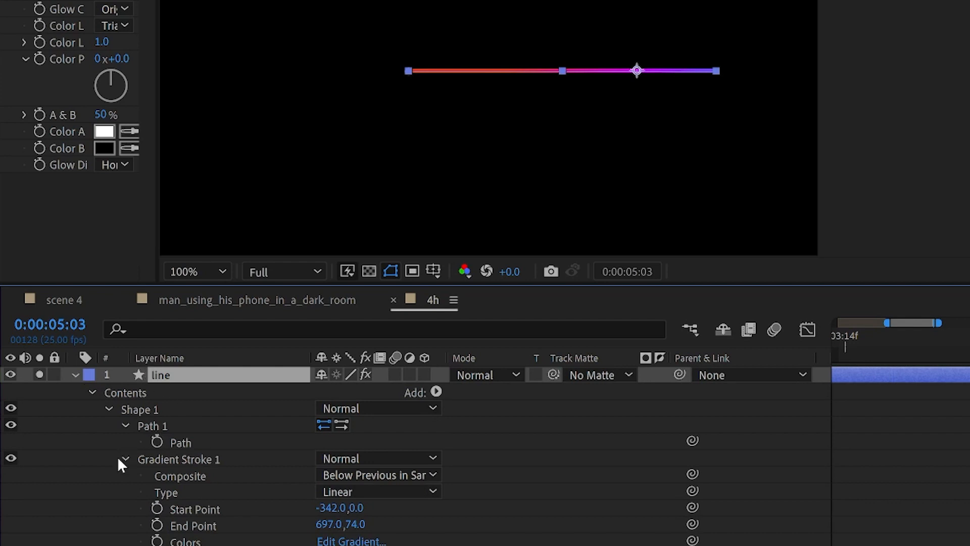
Step: Inspect the magenta and blue stops of Gradient Stroke 1 in Edit Gradient and confirm
click(190, 457)
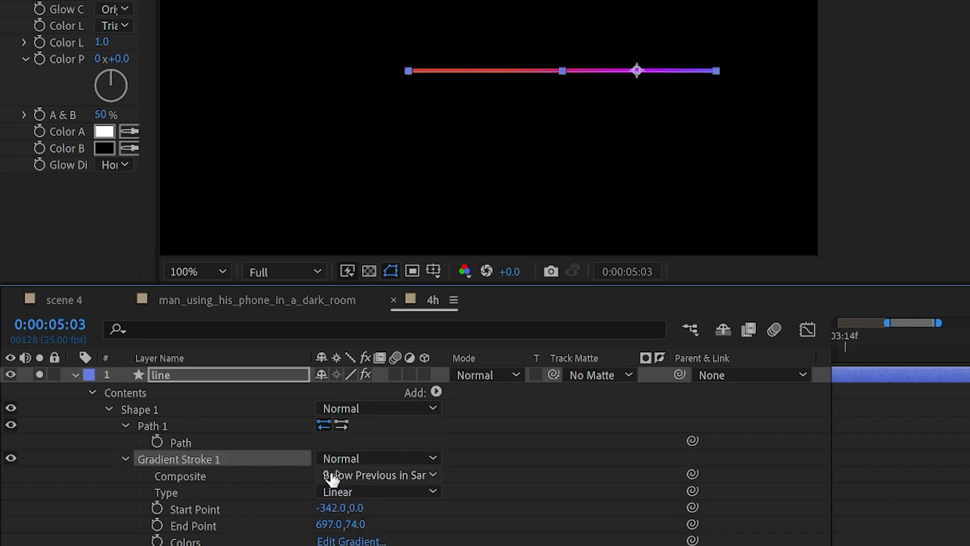
click(353, 540)
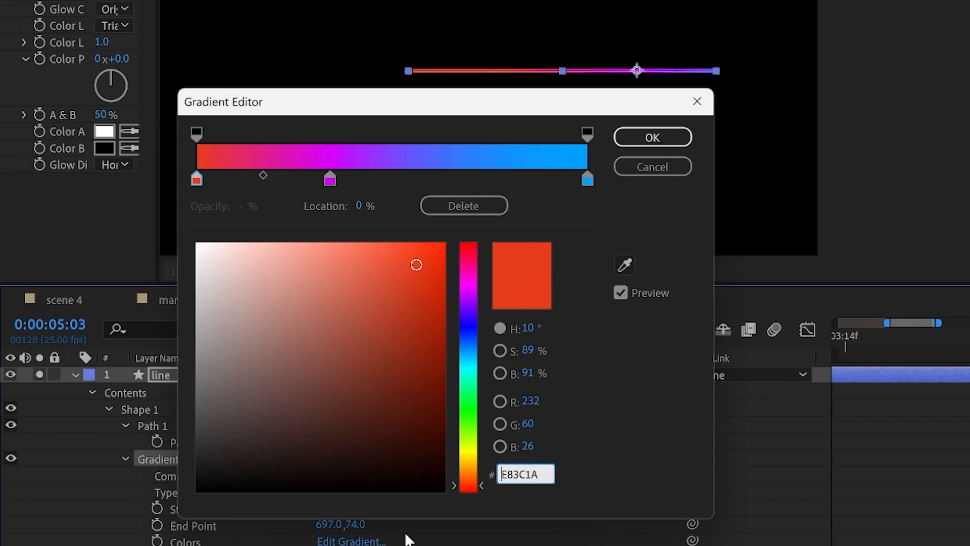
click(330, 180)
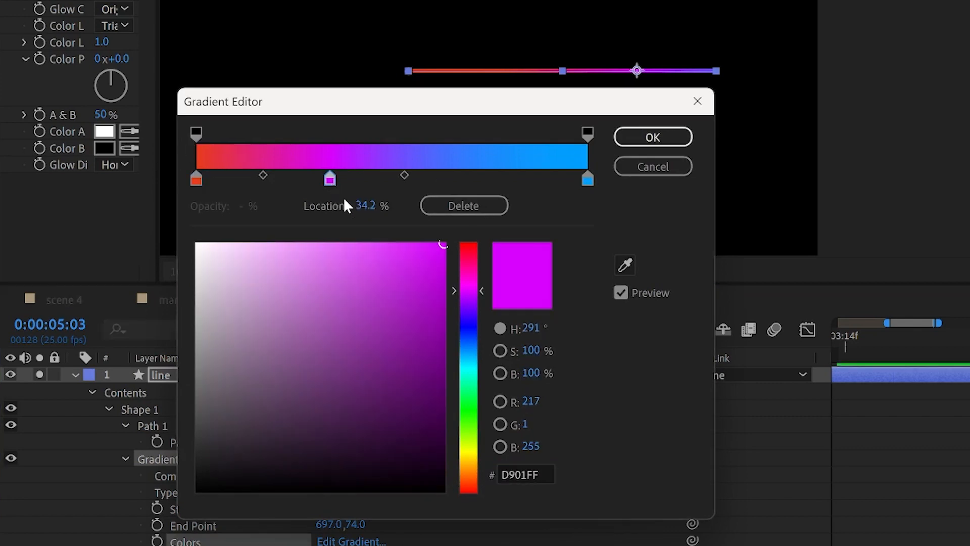
click(587, 180)
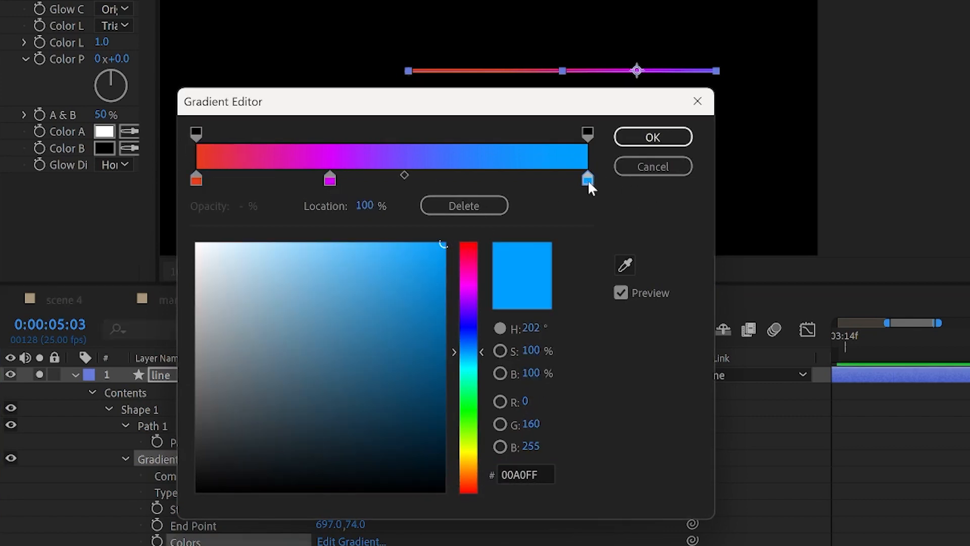
click(669, 141)
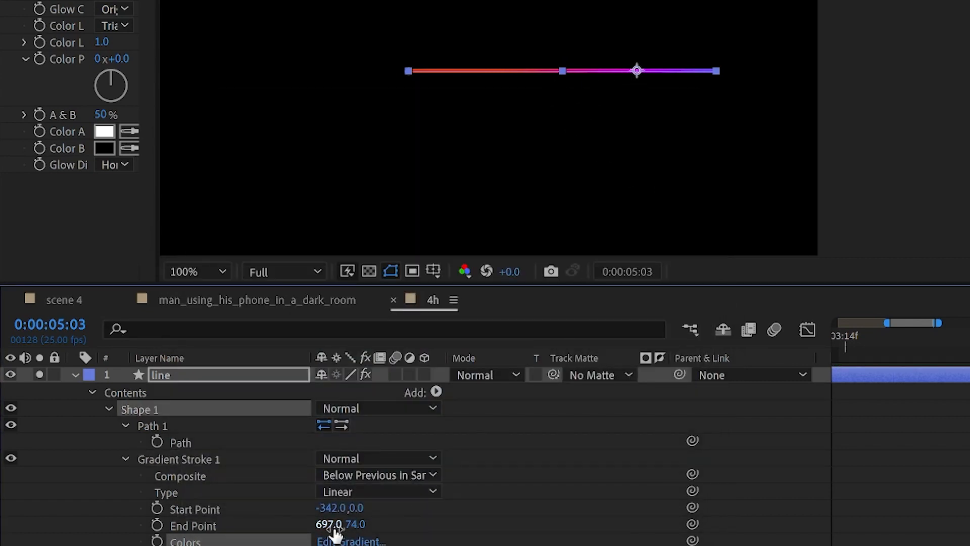
Step: Set the gradient End Point to 707,71 and drag the Start Point to -761,0
drag(328, 525, 390, 518)
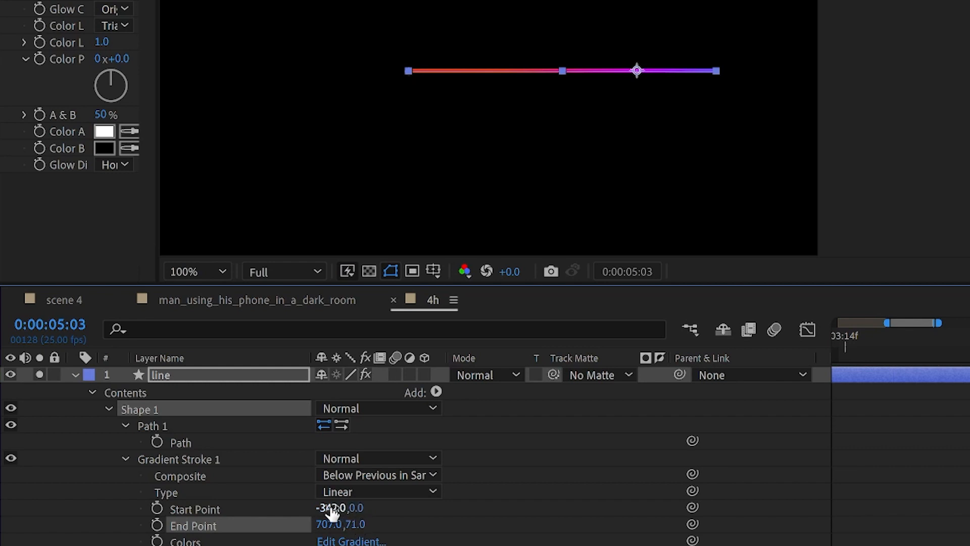
drag(329, 507, 212, 508)
drag(317, 509, 176, 512)
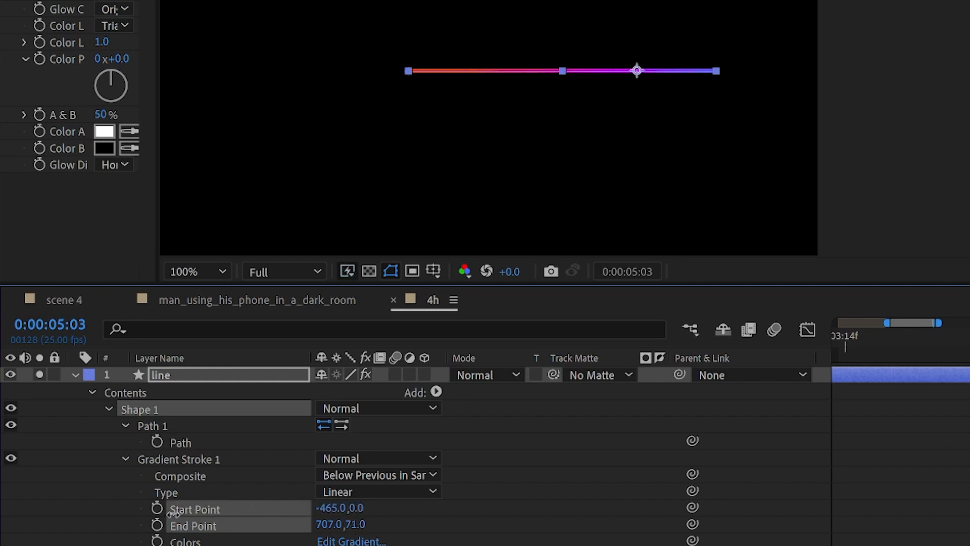
drag(105, 517, 44, 520)
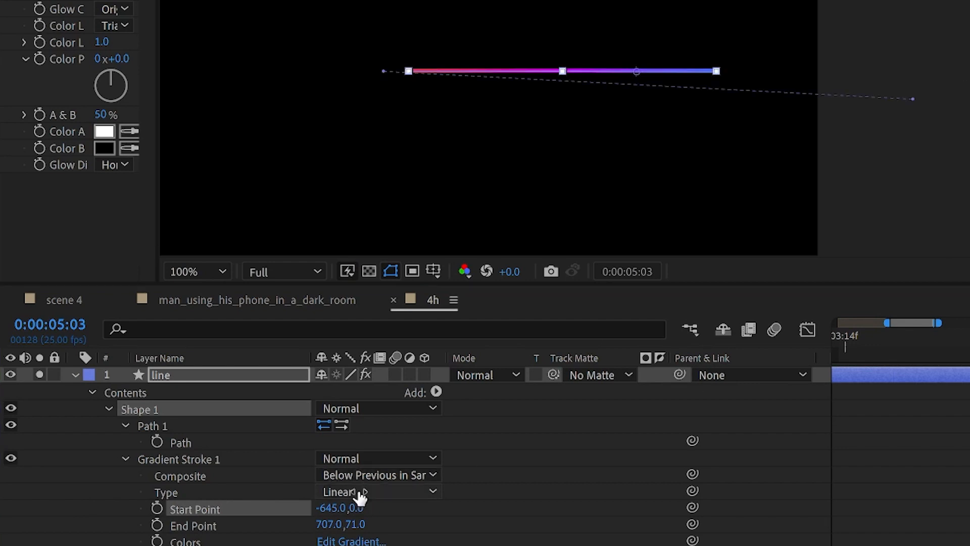
drag(340, 507, 232, 535)
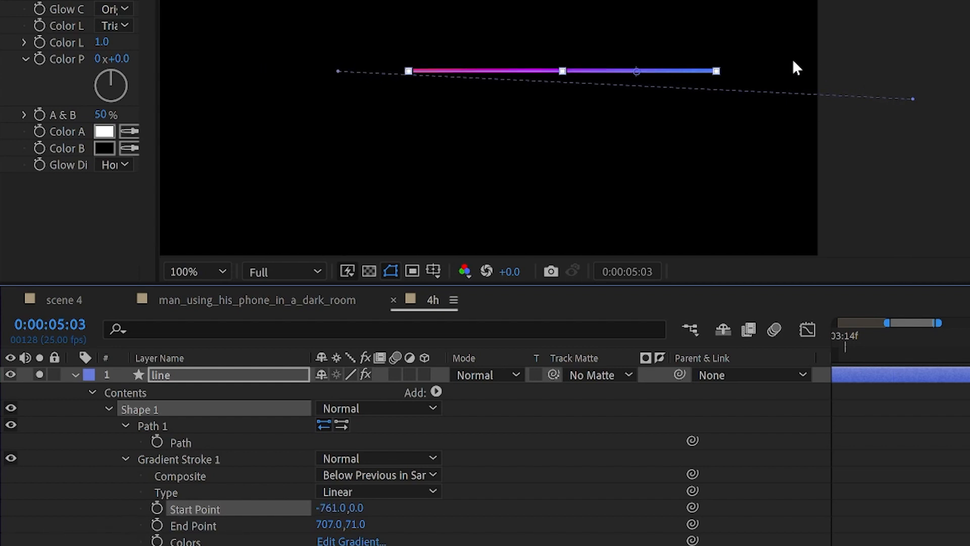
scroll(792, 67, down, 2)
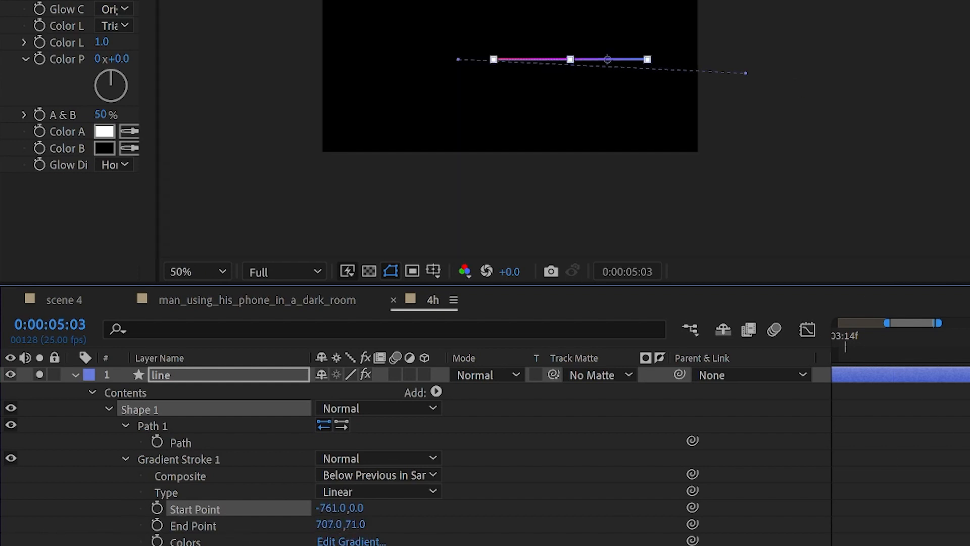
scroll(692, 520, down, 3)
scroll(693, 520, up, 3)
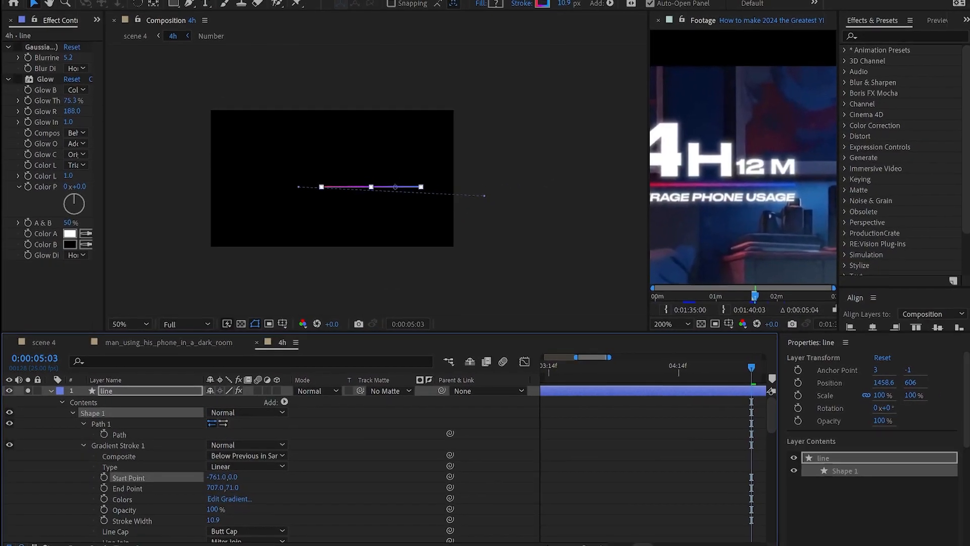
scroll(579, 528, down, 5)
Step: Select Shape 1's Scale keyframes and step through the line growing from a dot
click(283, 402)
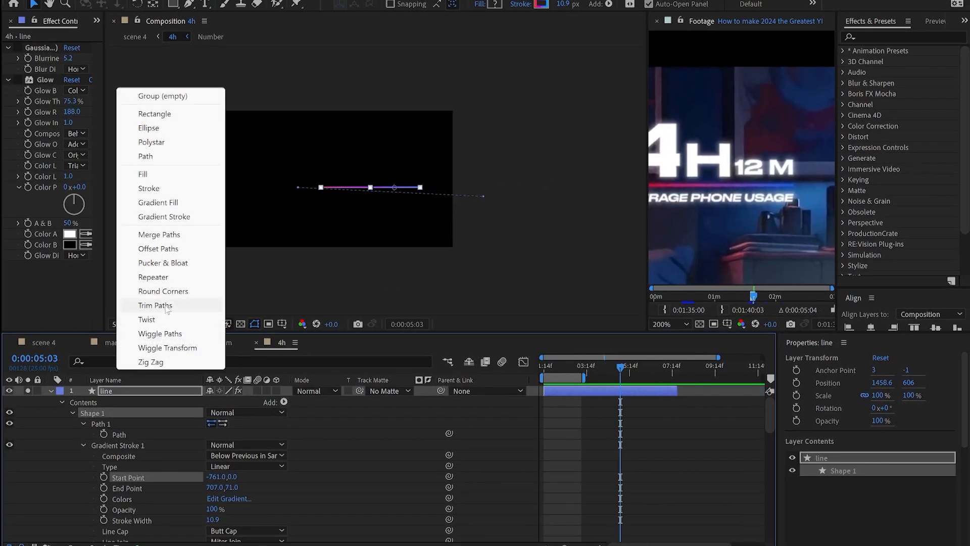
click(369, 417)
mouse_move(582, 368)
mouse_down()
mouse_move(616, 376)
mouse_move(513, 374)
mouse_move(568, 380)
mouse_up()
scroll(69, 426, down, 2)
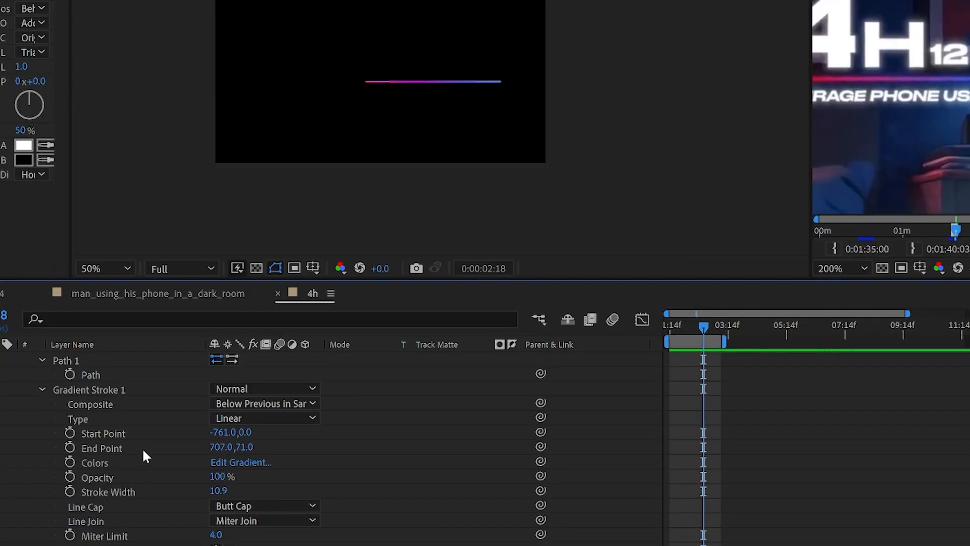
scroll(132, 496, down, 4)
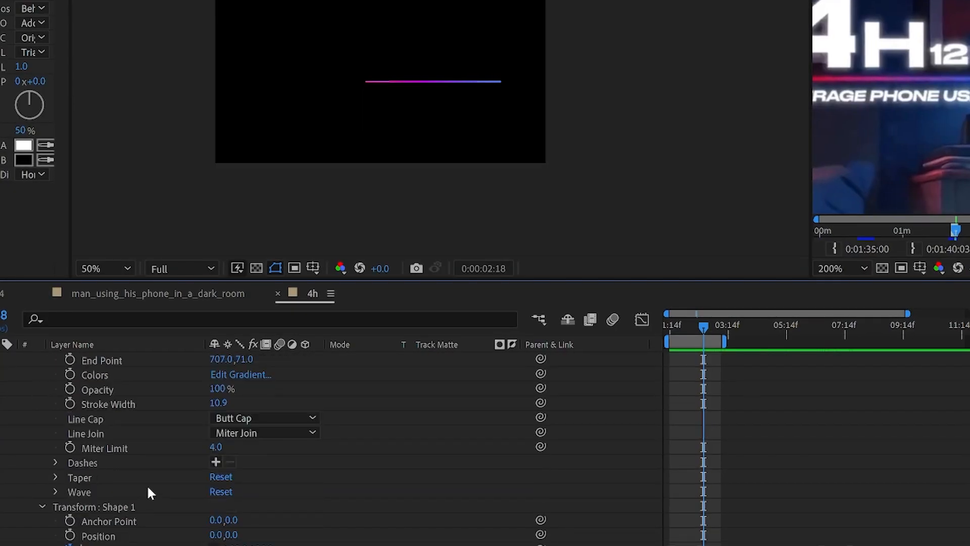
click(109, 418)
click(110, 462)
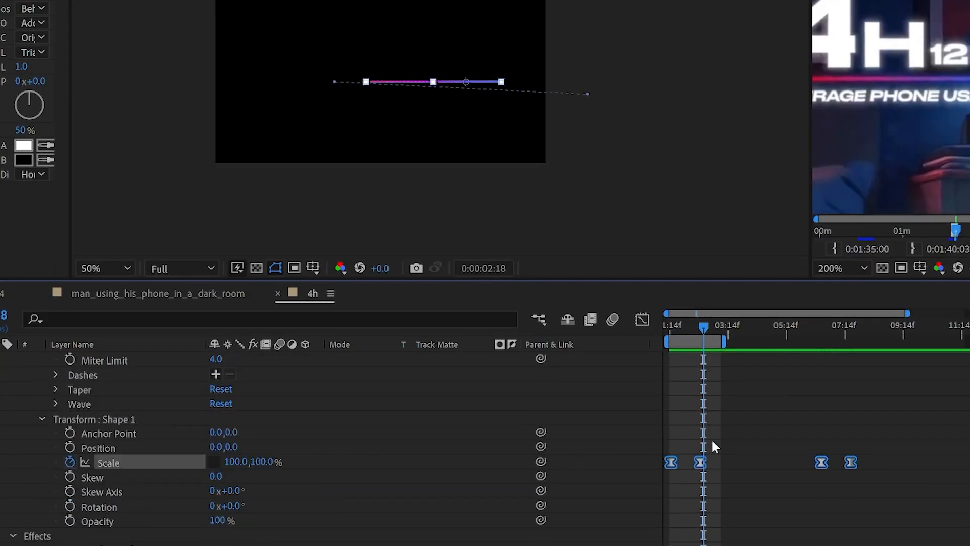
drag(686, 329, 860, 378)
click(738, 399)
Step: Check the first Scale keyframes in the Graph Editor's speed graph
drag(717, 449, 661, 473)
click(641, 320)
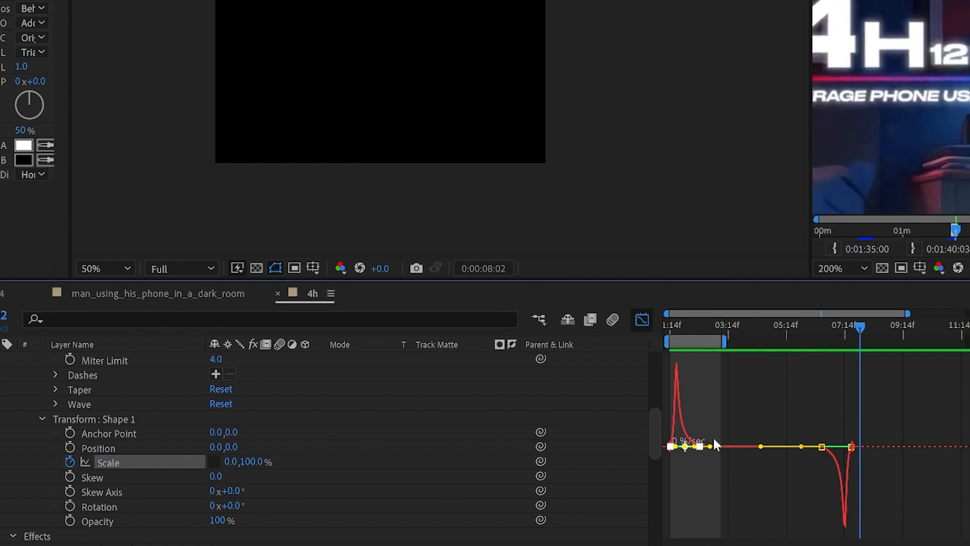
drag(712, 426, 671, 456)
click(642, 319)
Step: Extend the work area to about 07:14 and preview the line animation from the start
drag(724, 342, 869, 343)
key(Home)
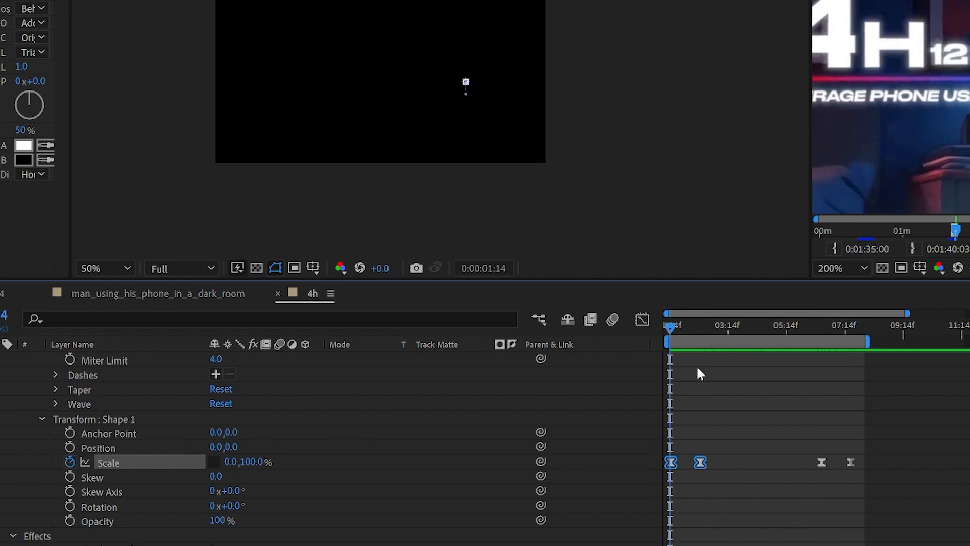
key(space)
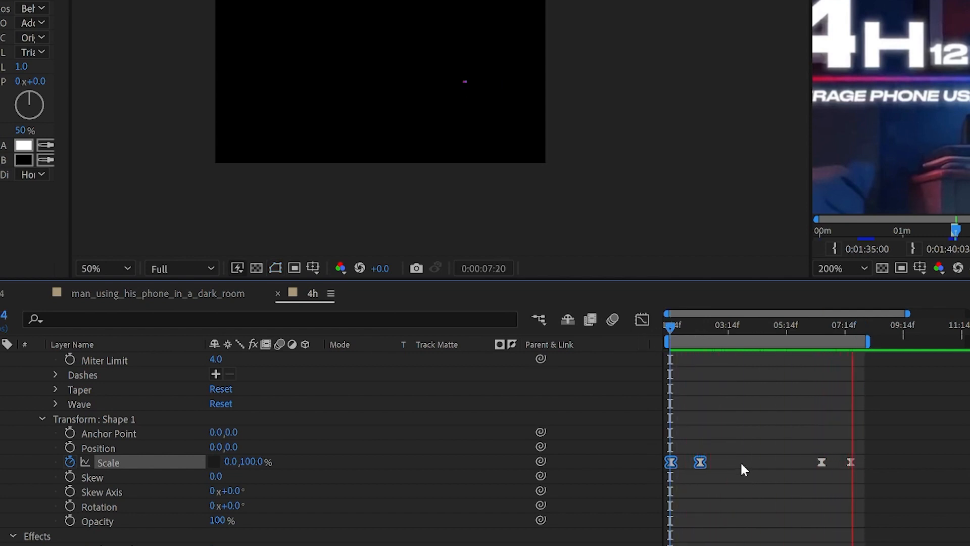
key(u)
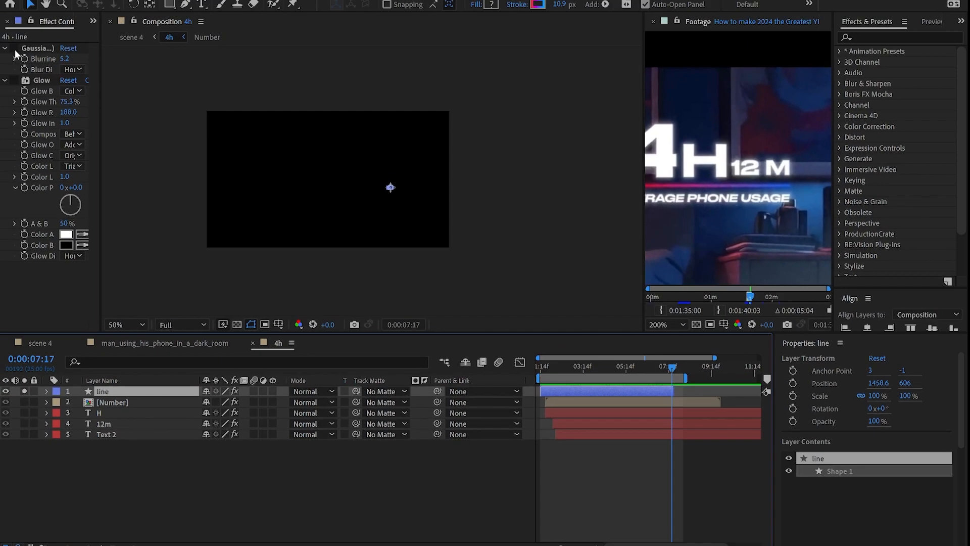
key(slash)
Step: At 0:00:04:06, zoom the view to 200% and turn the line's Glow back on
click(597, 367)
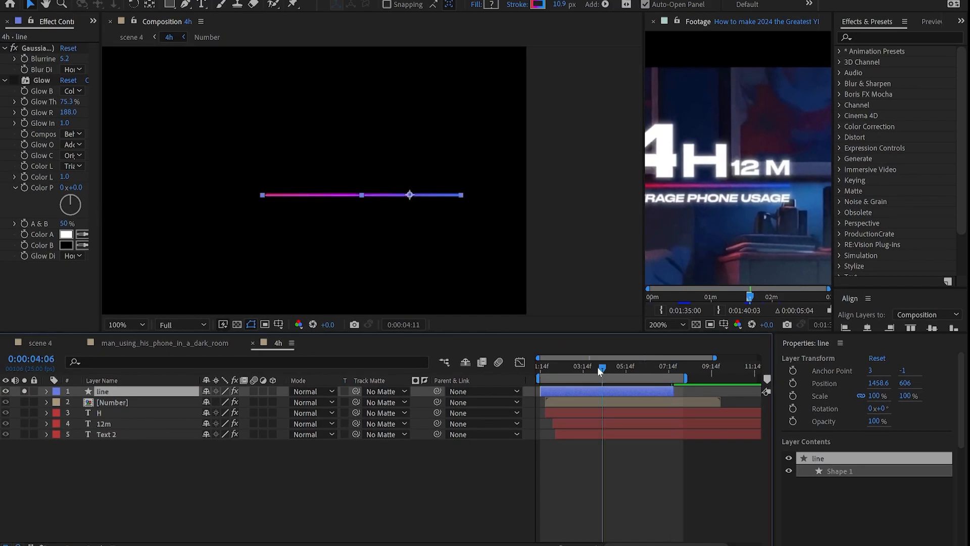
key(period)
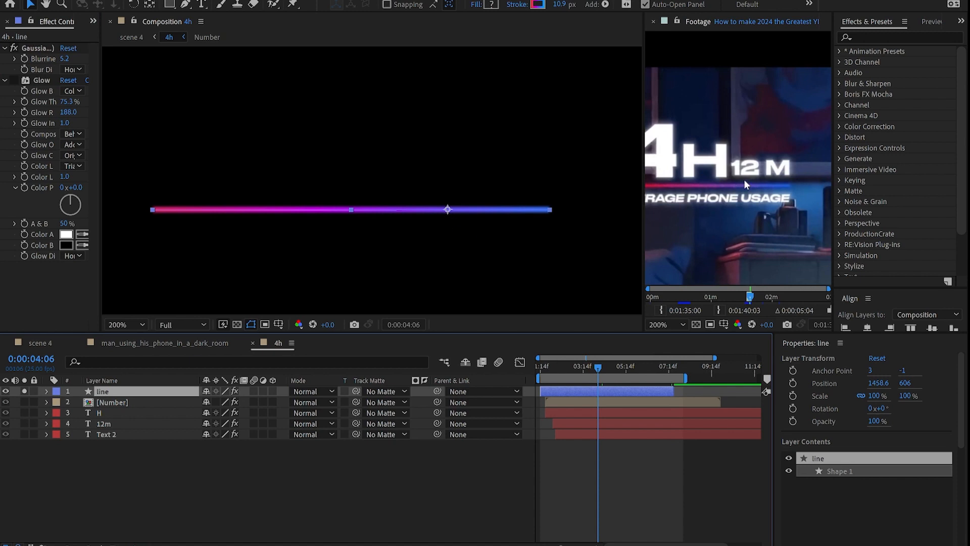
drag(657, 201, 692, 198)
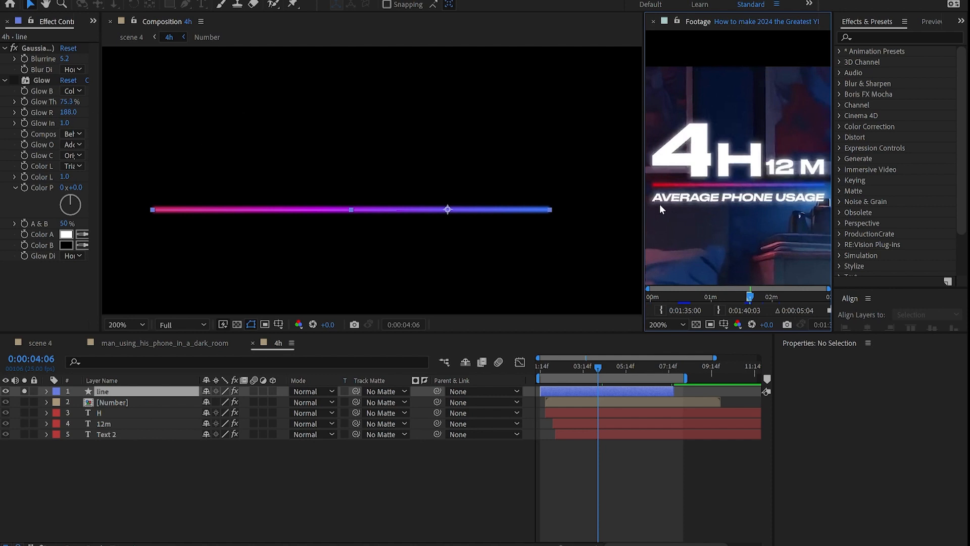
click(14, 80)
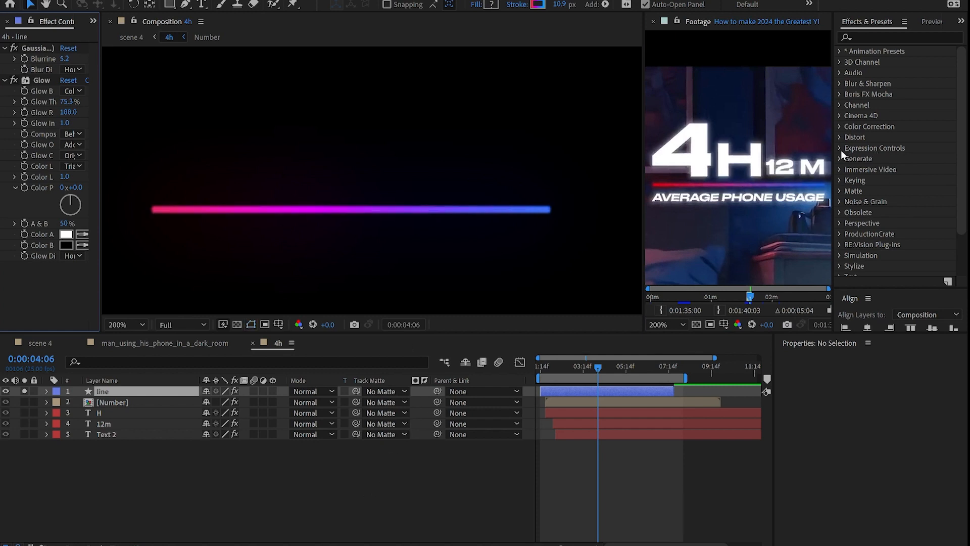
drag(834, 144, 935, 147)
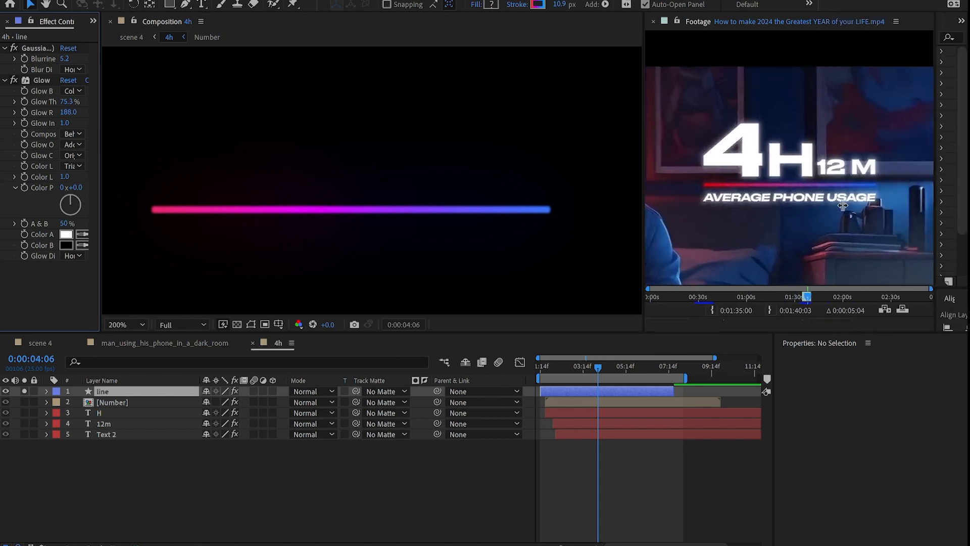
scroll(835, 202, up, 2)
scroll(814, 199, down, 3)
scroll(703, 246, up, 3)
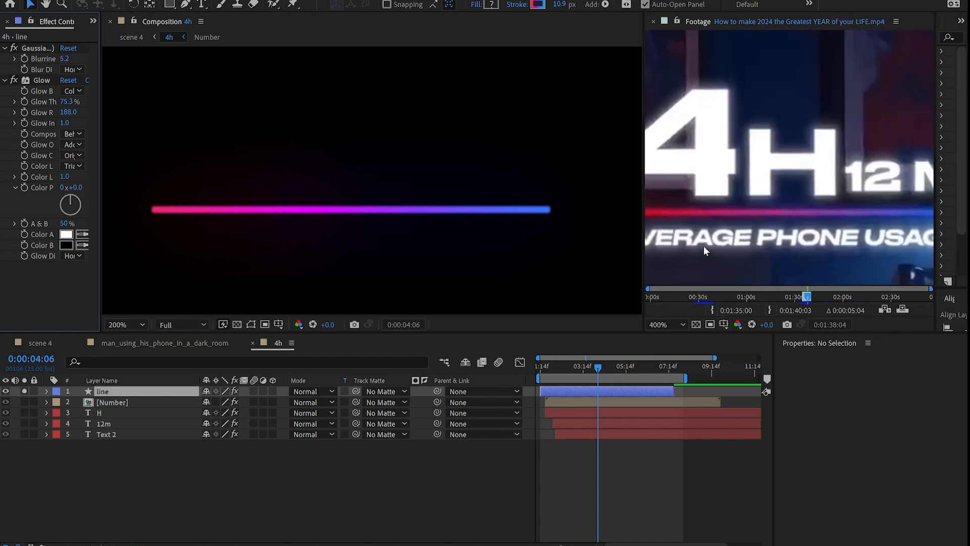
Step: Solo the Number layer and play the maximized reference footage of the 4H 12M title
click(24, 402)
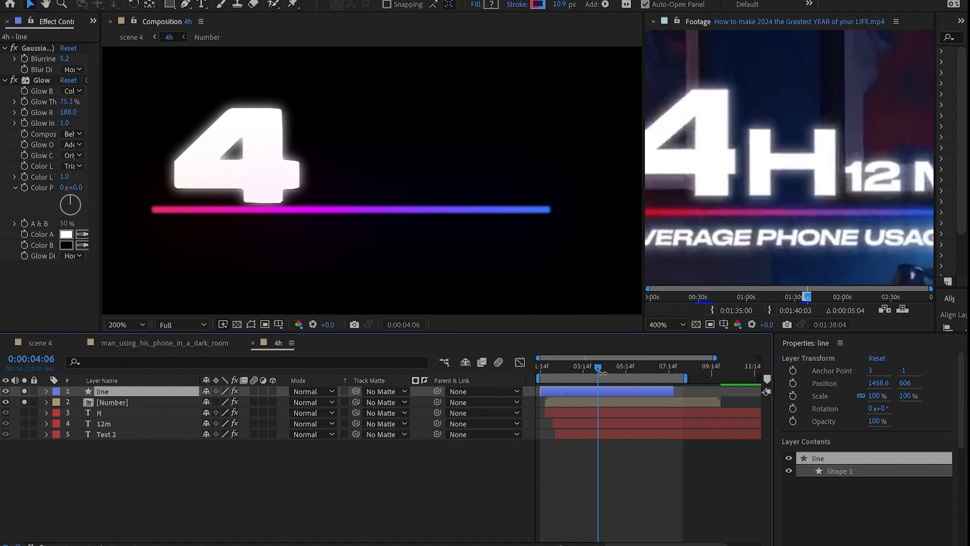
click(807, 298)
key(h)
drag(810, 205, 855, 204)
key(grave)
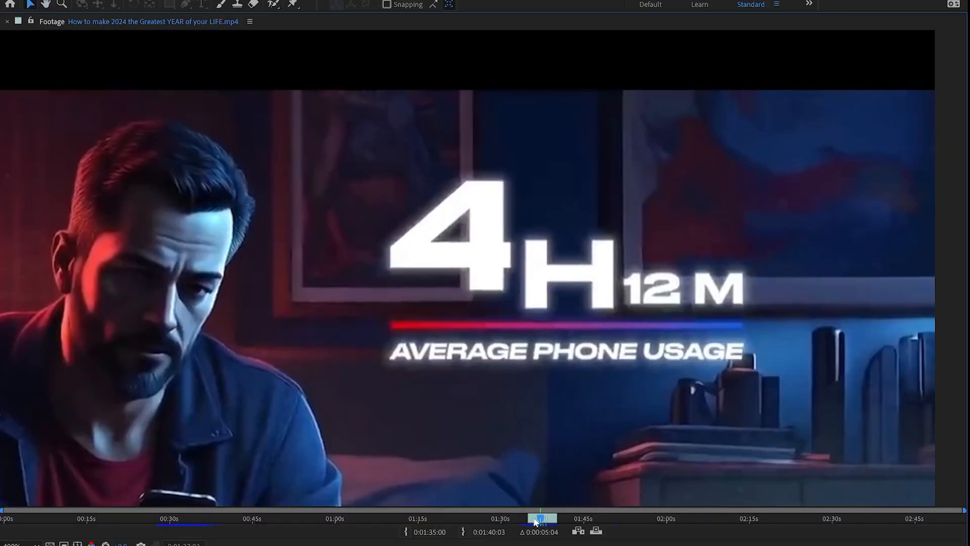
key(space)
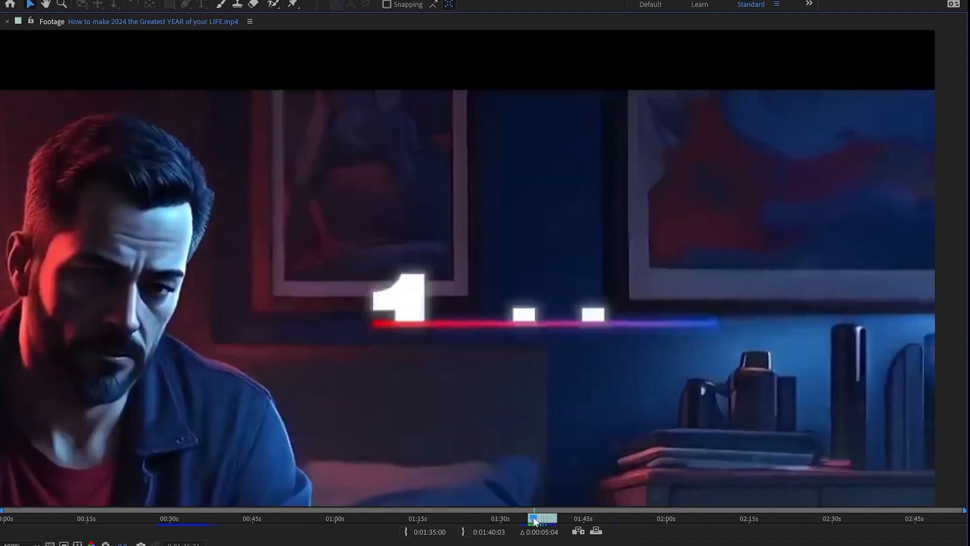
drag(534, 520, 543, 521)
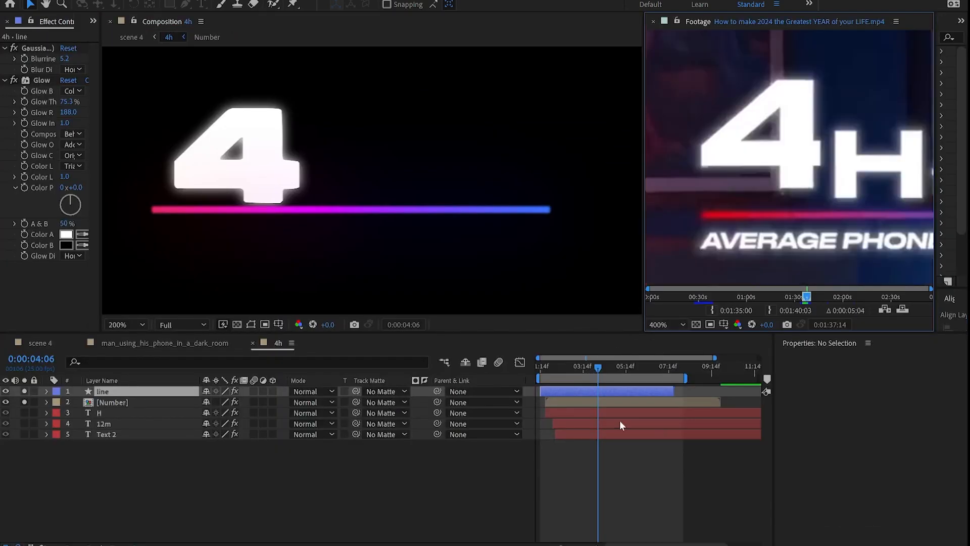
click(116, 402)
Step: Open the Number precomp, reveal Transform, end the work area at 3:20, and preview the counting
double_click(115, 402)
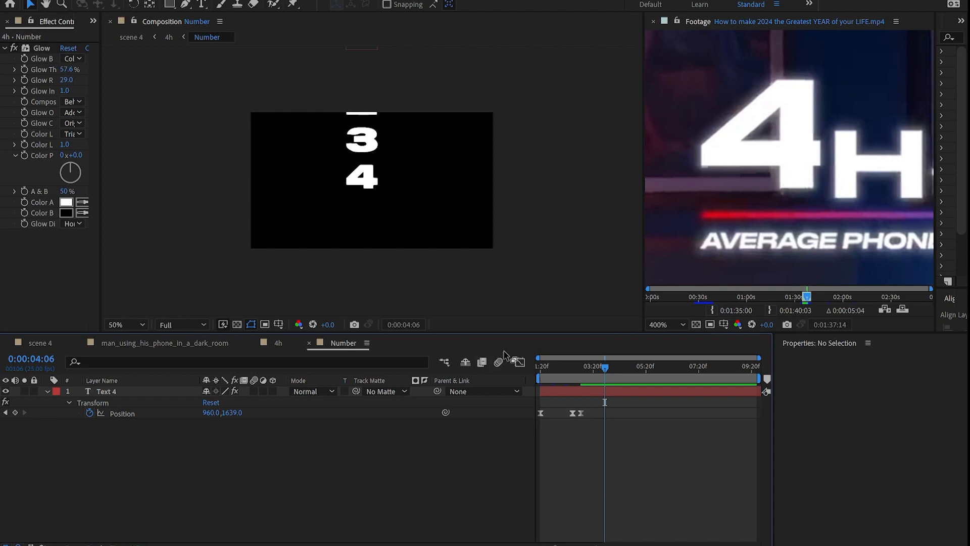
drag(549, 363, 591, 372)
click(96, 403)
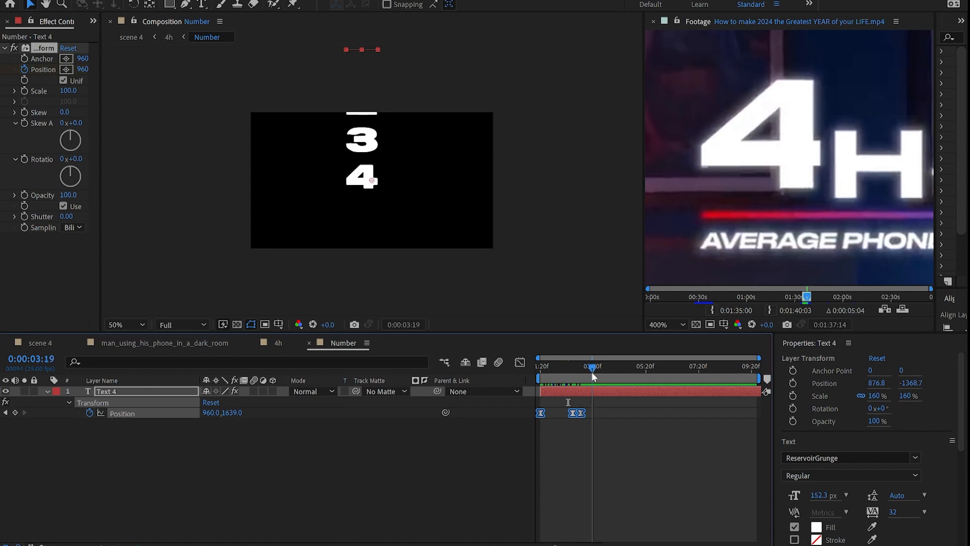
key(n)
key(space)
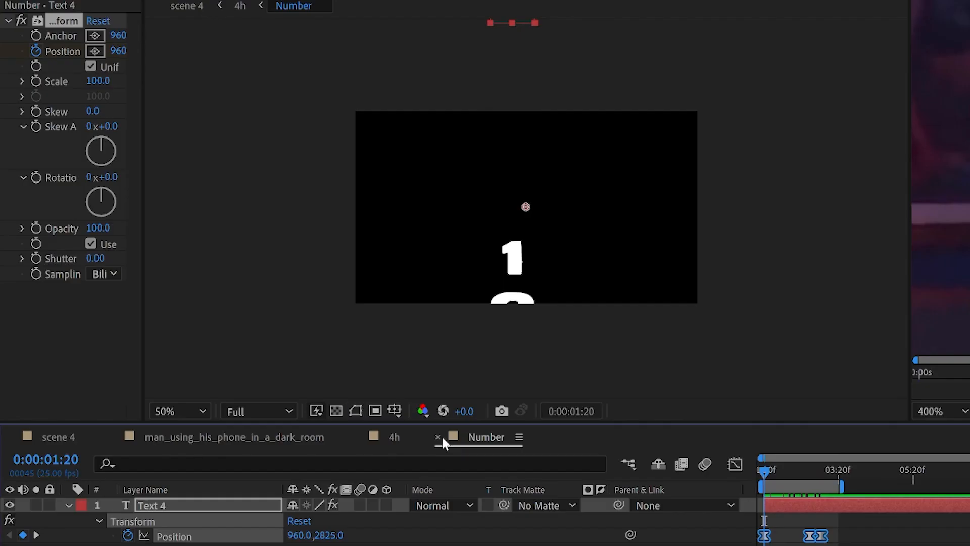
Step: Back in 4h, reveal the Number layer's Mask 1 outline and scrub the 4 animating in
click(309, 342)
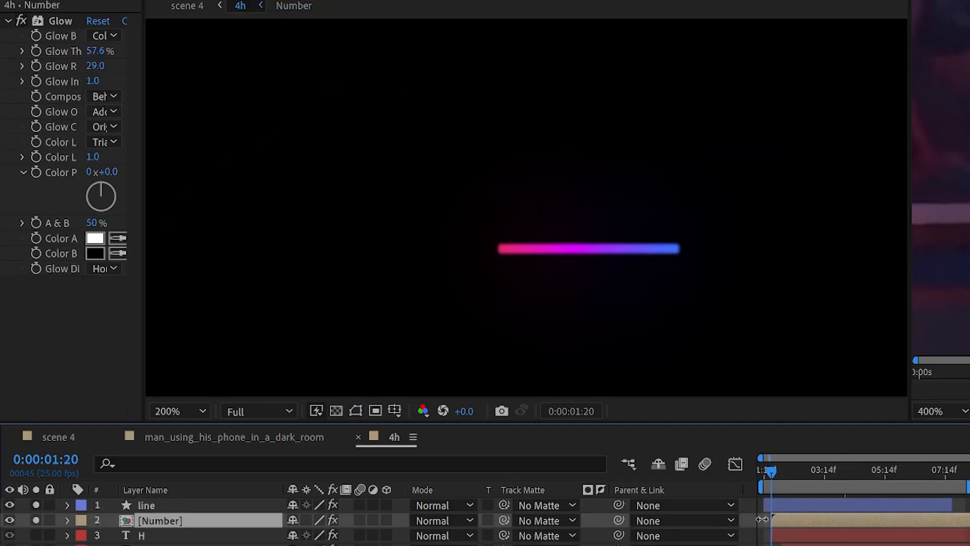
key(m)
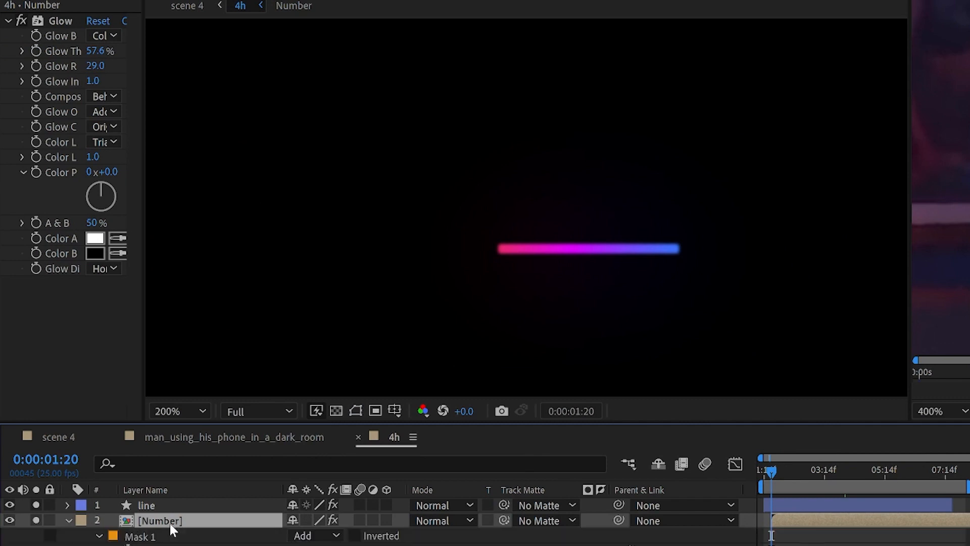
click(355, 411)
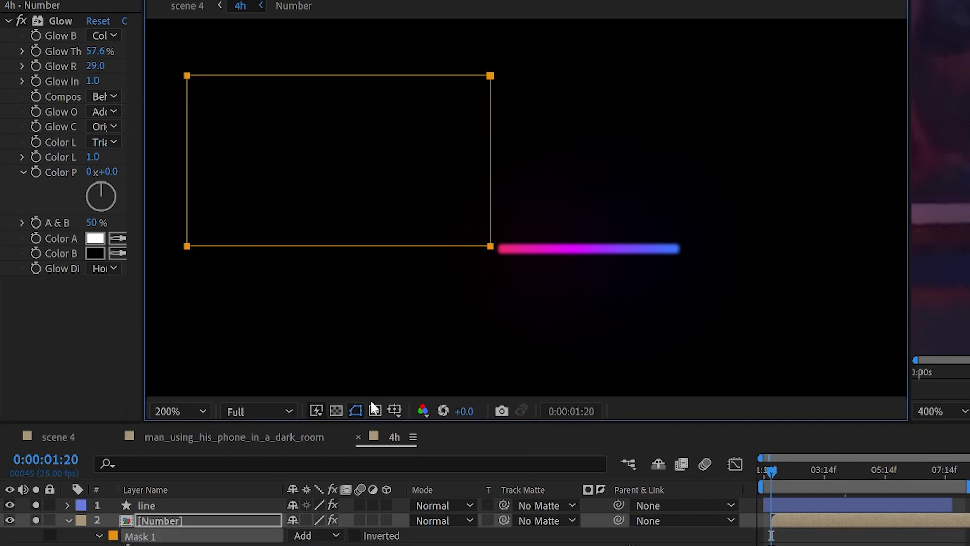
drag(776, 462, 841, 478)
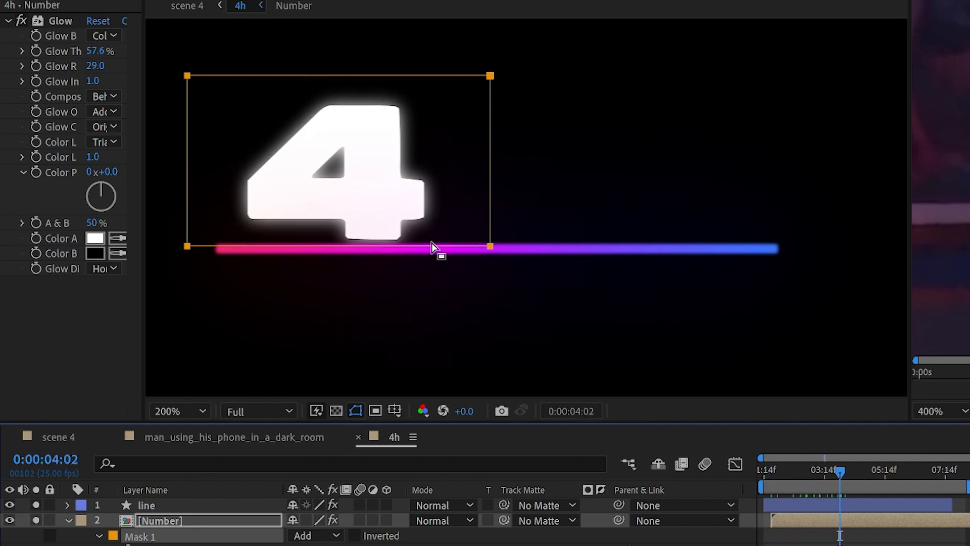
drag(812, 472, 764, 473)
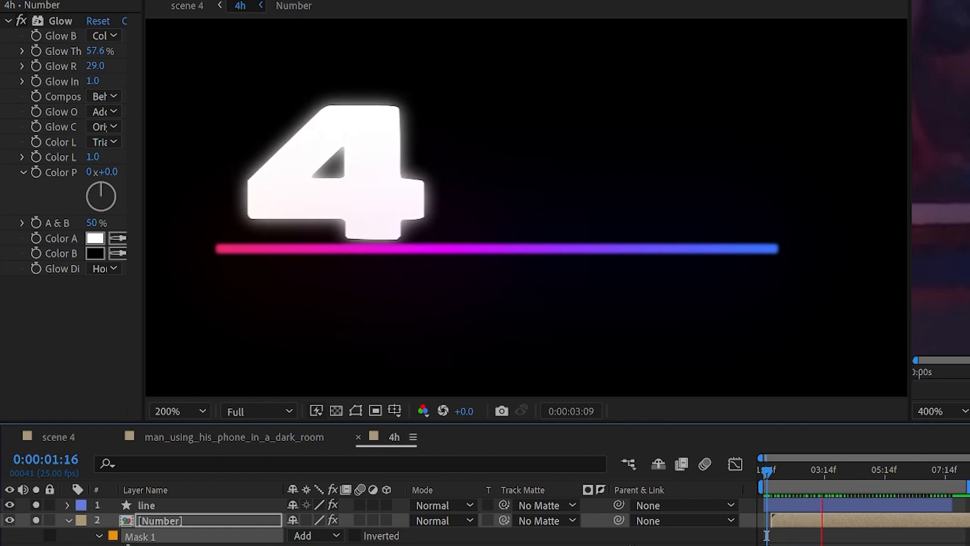
key(space)
Step: Toggle the Number layer's Glow off and on to compare
click(171, 517)
click(20, 21)
click(17, 20)
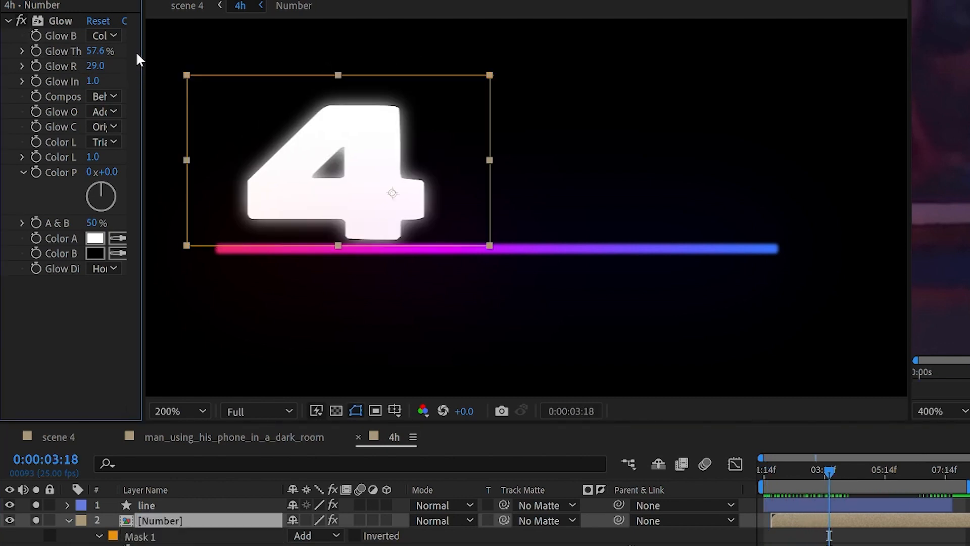
Step: Duplicate the Number layer's Glow as Glow 2 to compare, then delete Glow 2
drag(143, 54, 324, 70)
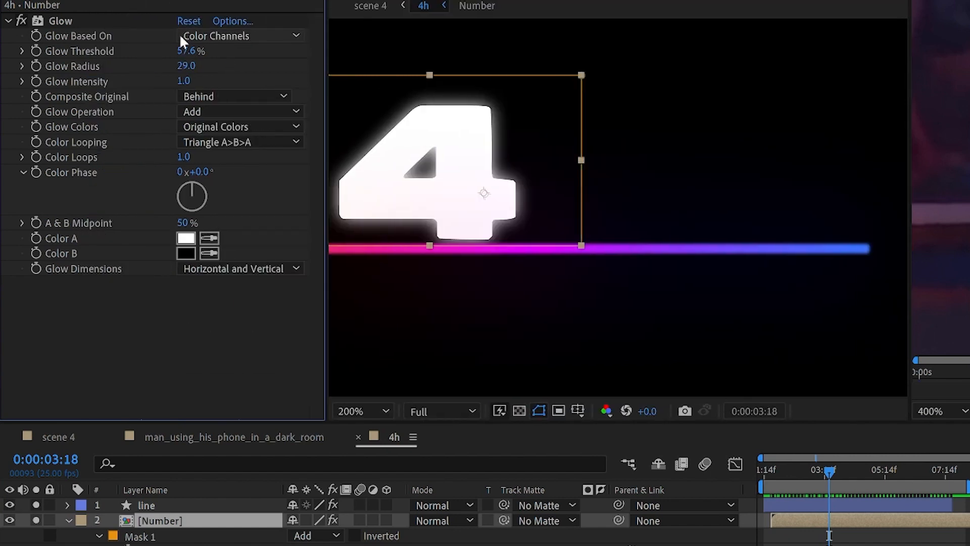
click(196, 66)
click(256, 59)
click(70, 19)
key(ctrl+d)
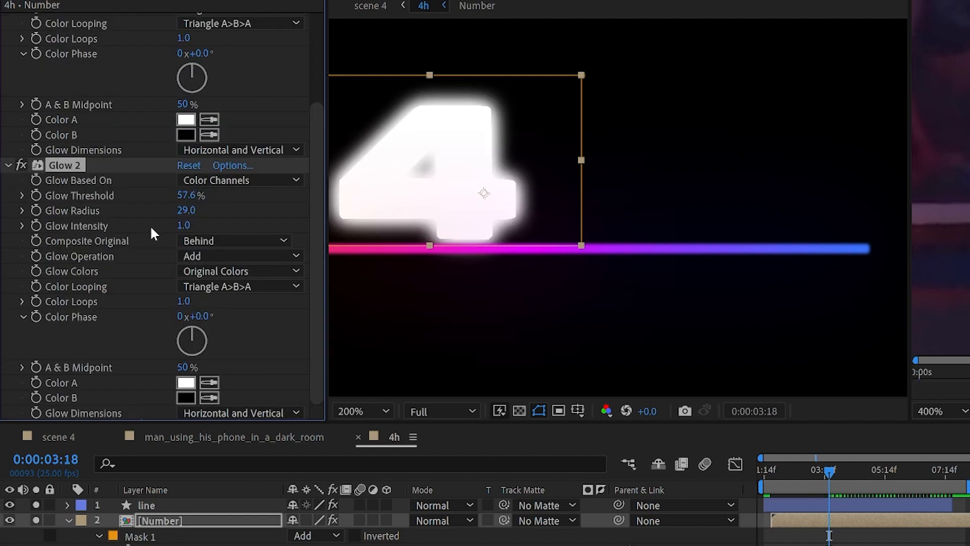
scroll(150, 225, up, 4)
click(21, 21)
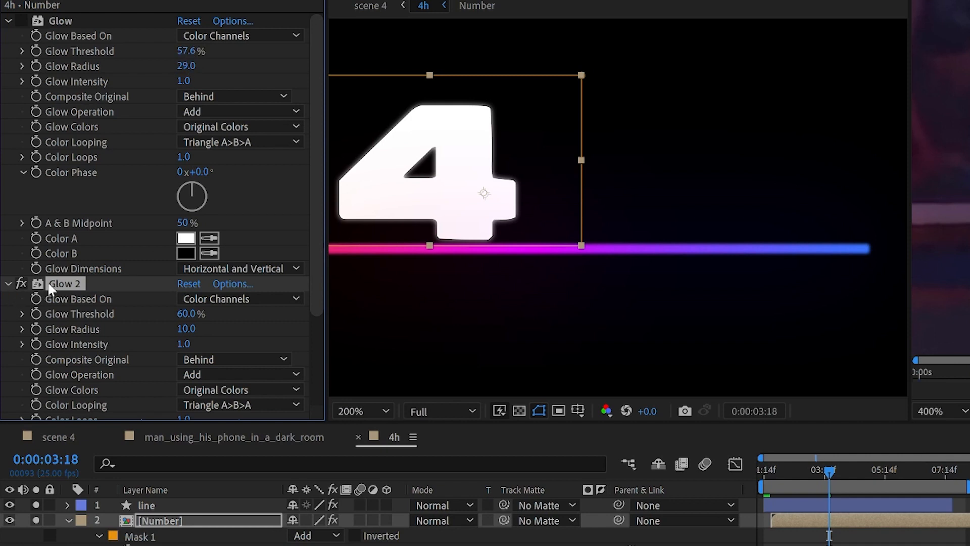
key(Delete)
click(21, 20)
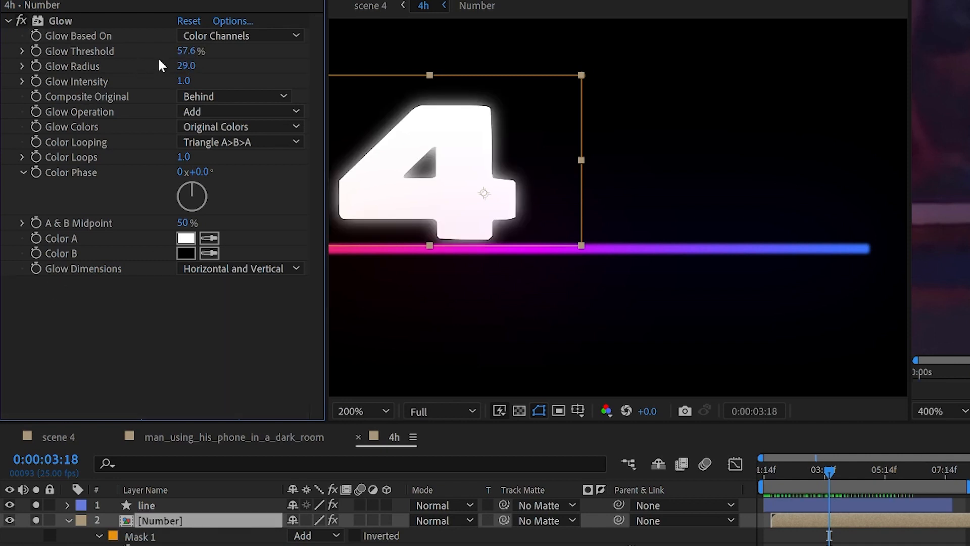
Step: Zoom the viewer to 100% and solo the H and 12m layers while scrubbing the title
key(comma)
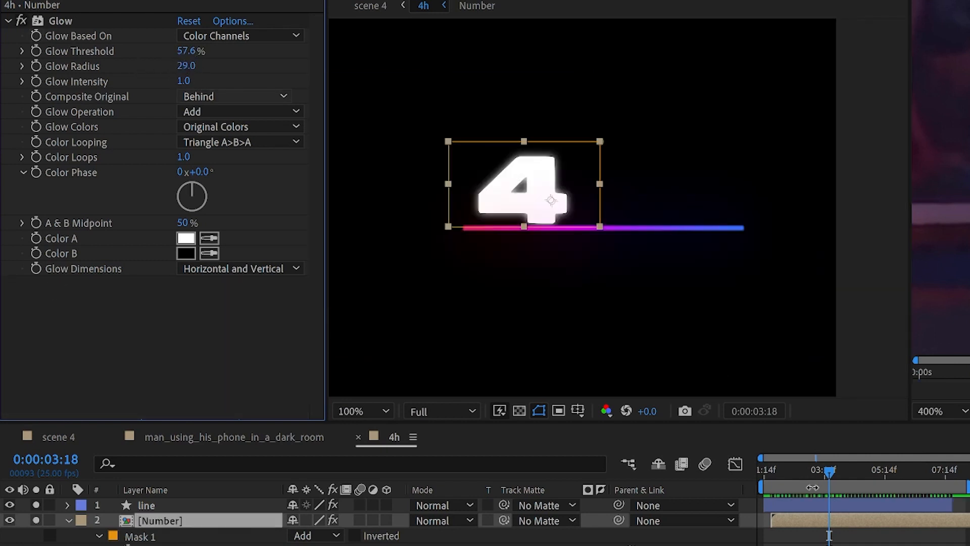
drag(787, 475, 842, 472)
click(39, 545)
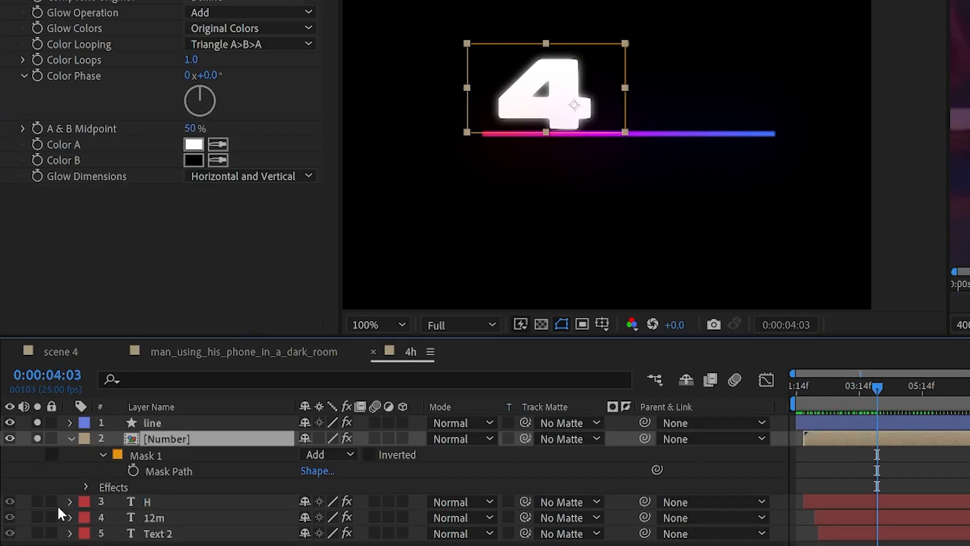
mouse_move(849, 385)
mouse_down()
mouse_move(788, 384)
mouse_move(860, 386)
mouse_up()
click(36, 518)
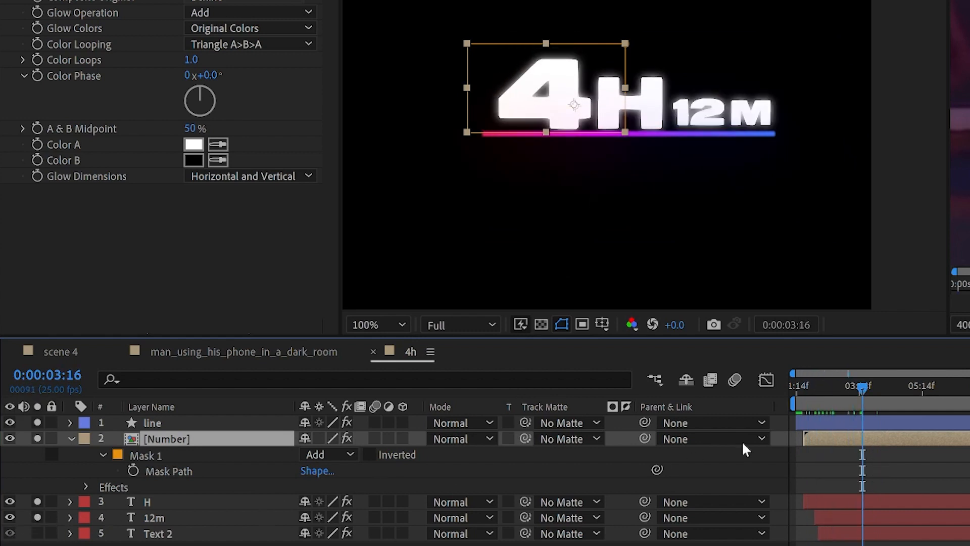
drag(853, 390, 874, 402)
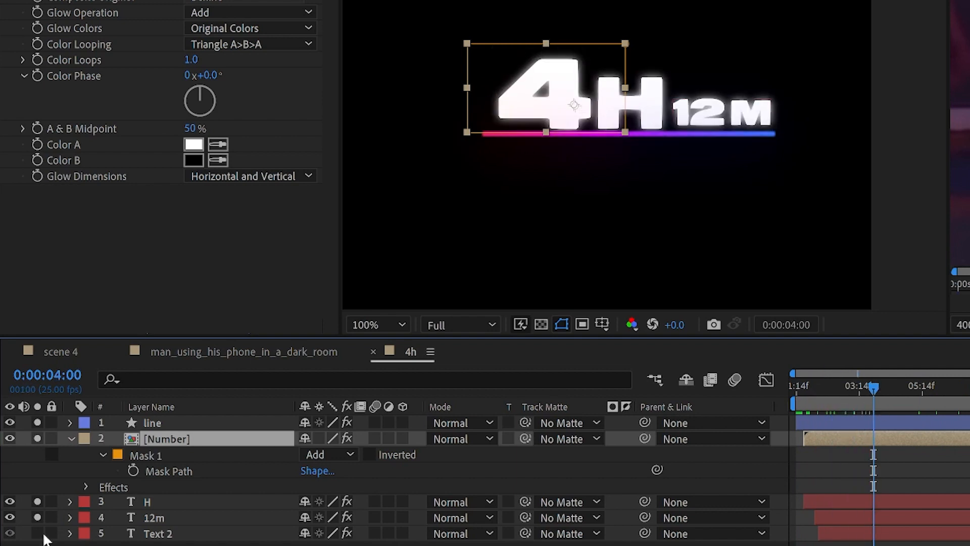
Step: Review the number animation with the AVERAGE PHONE USAGE text layer soloed, then deselect all layers
click(36, 533)
drag(37, 518, 37, 502)
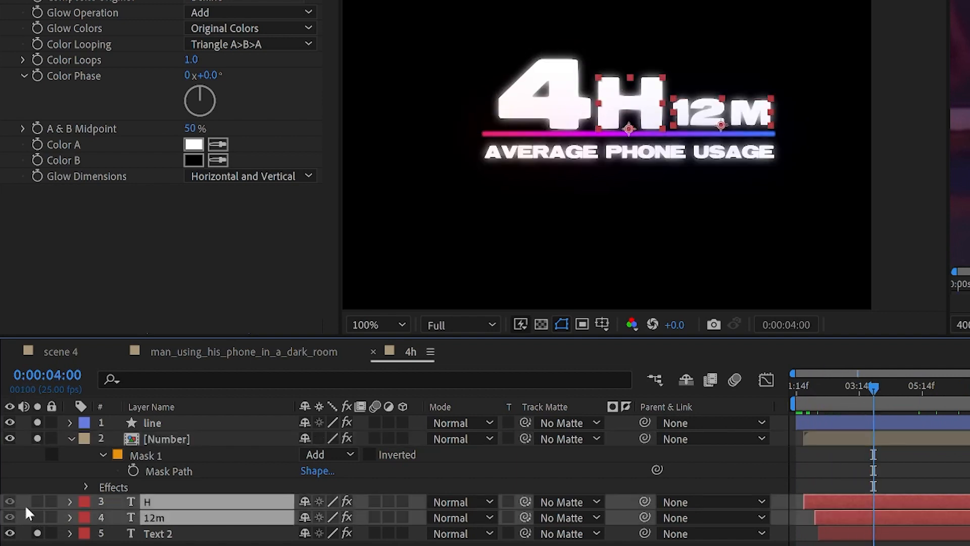
drag(814, 389, 888, 400)
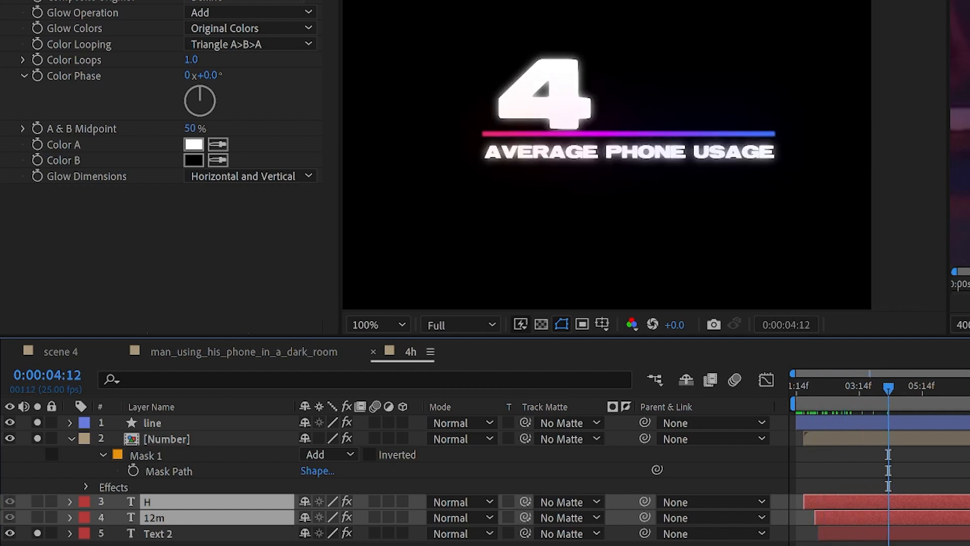
key(F2)
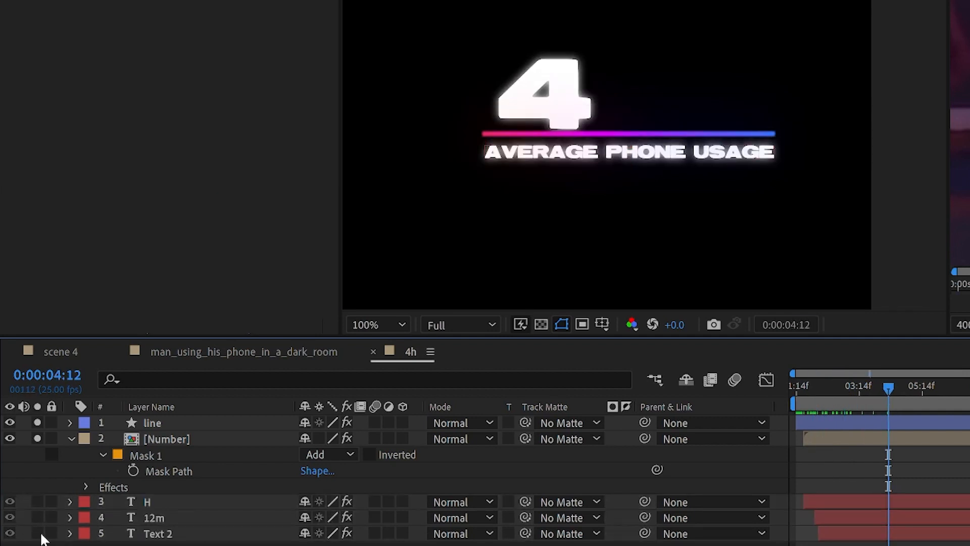
key(ctrl+z)
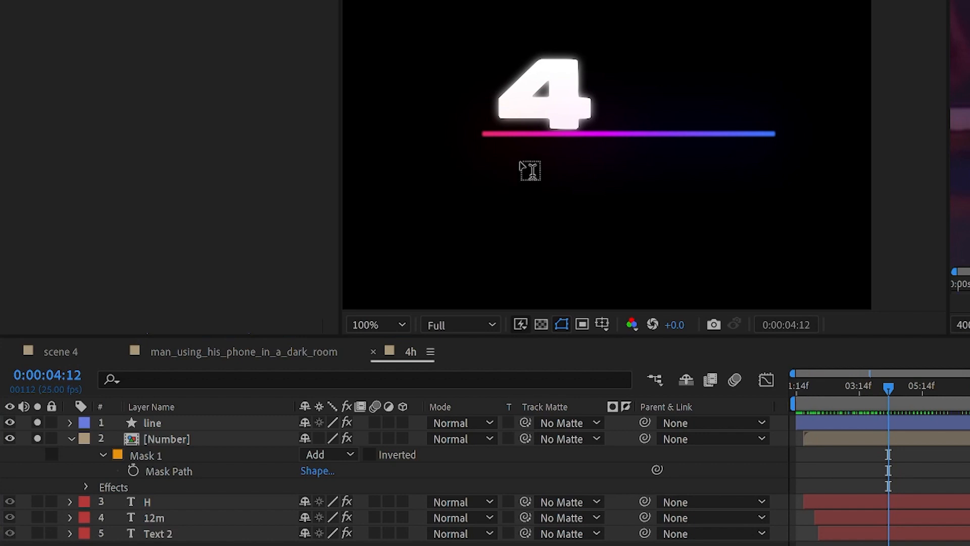
Step: Create a 'new text' layer centered below the gradient line
click(526, 158)
text(new text)
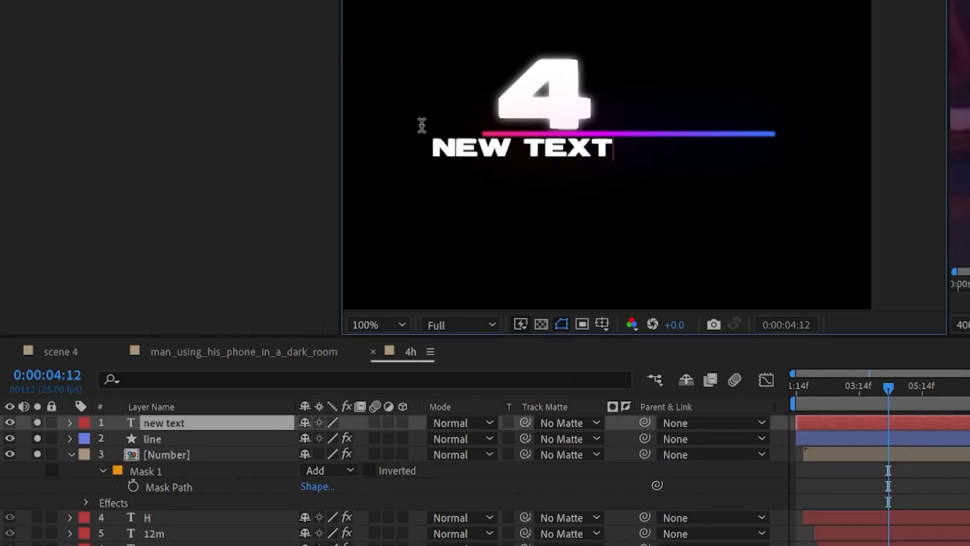
key(Escape)
drag(567, 155, 657, 157)
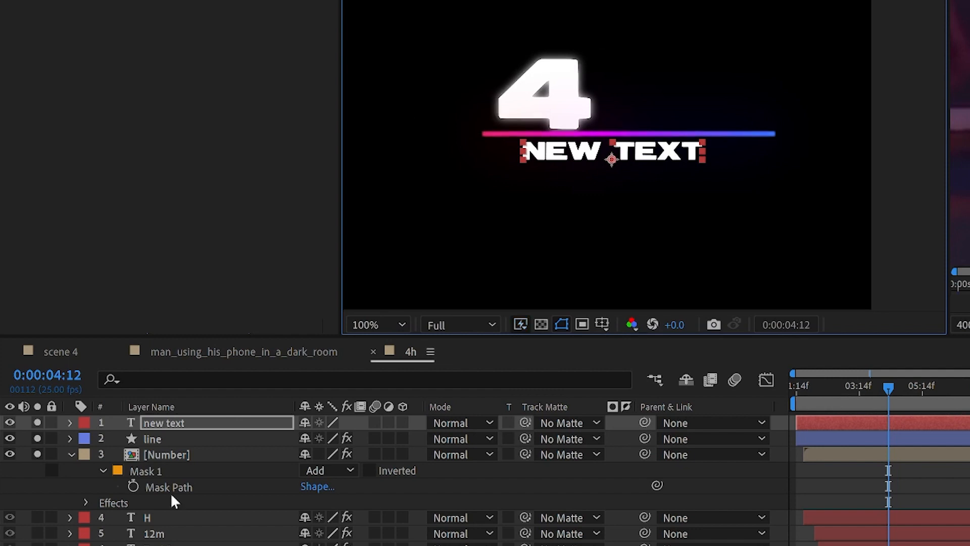
Step: Add a Position animator and keyframe NEW TEXT sliding from Y -68 down to 0
click(70, 423)
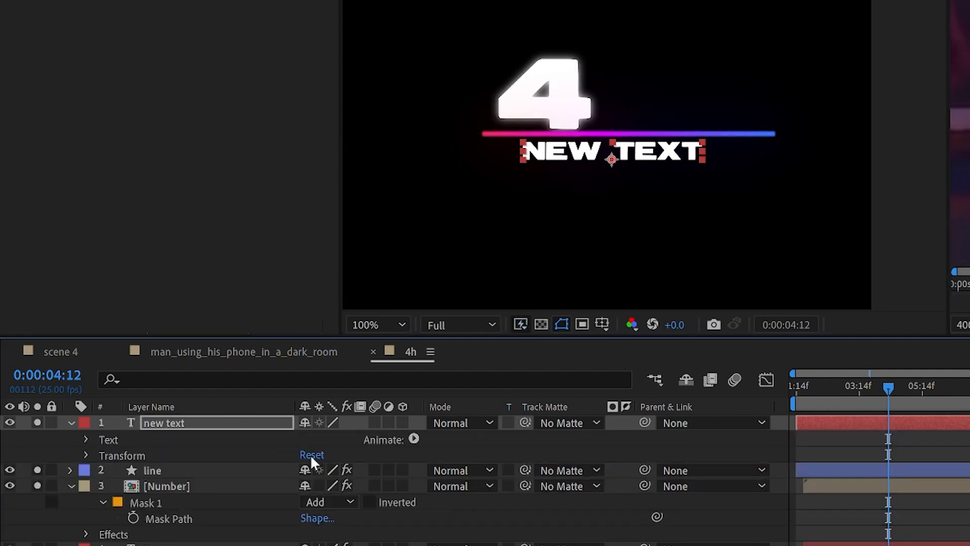
click(413, 438)
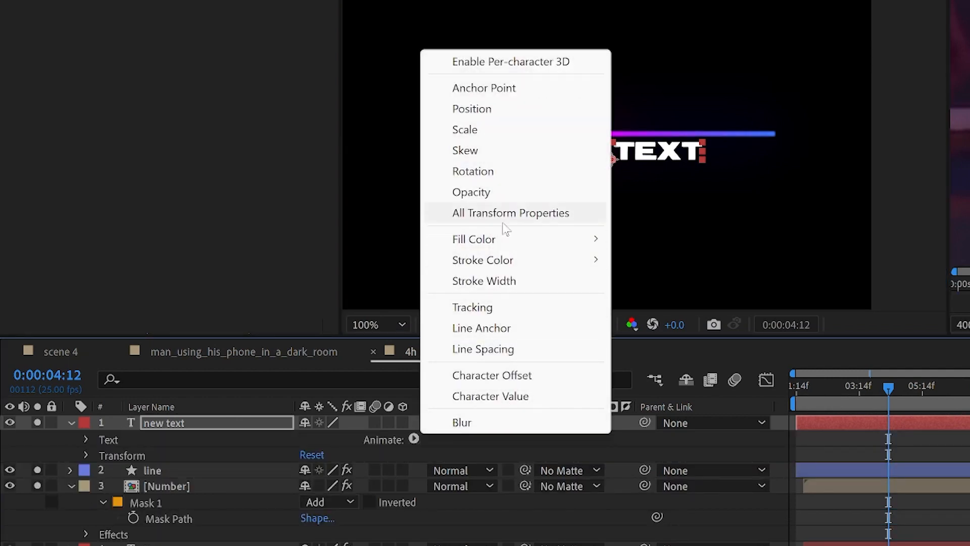
click(507, 108)
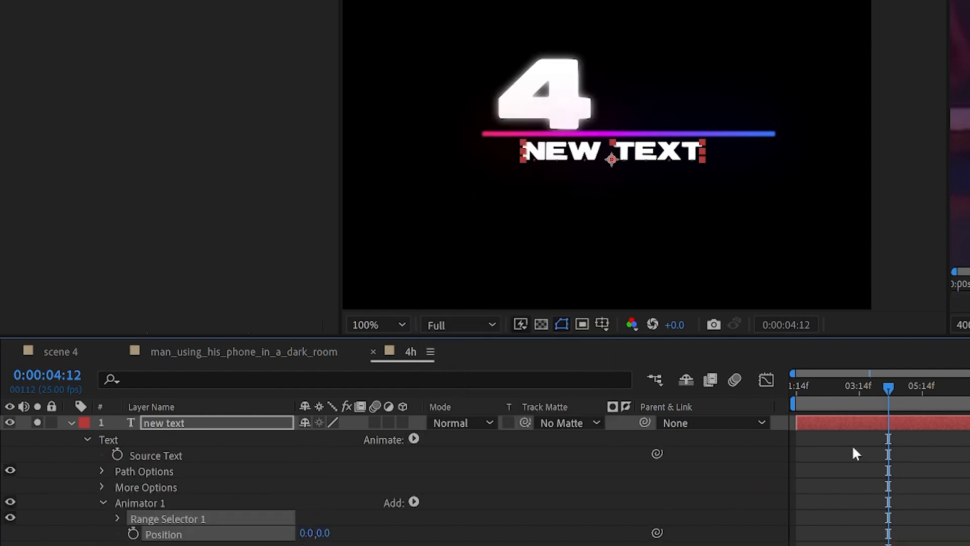
click(134, 535)
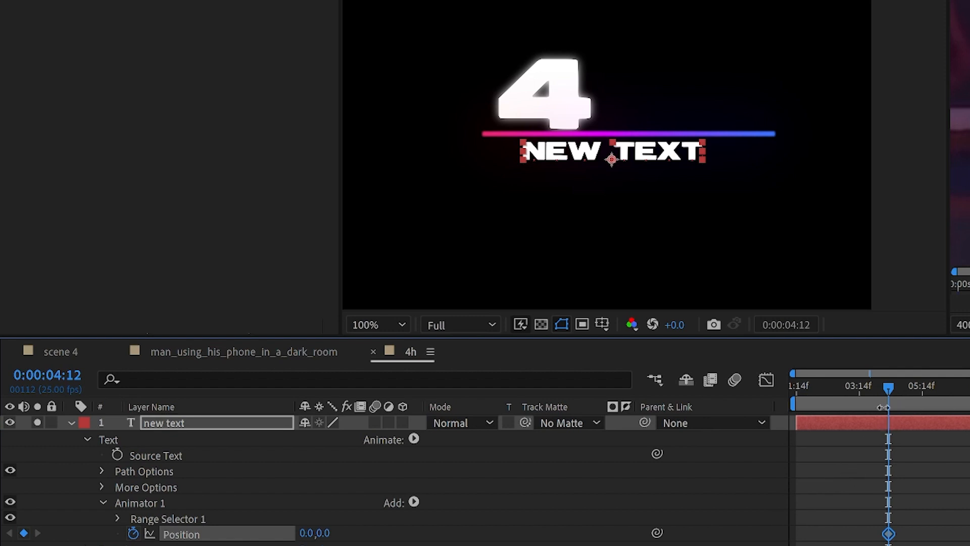
drag(868, 385, 845, 386)
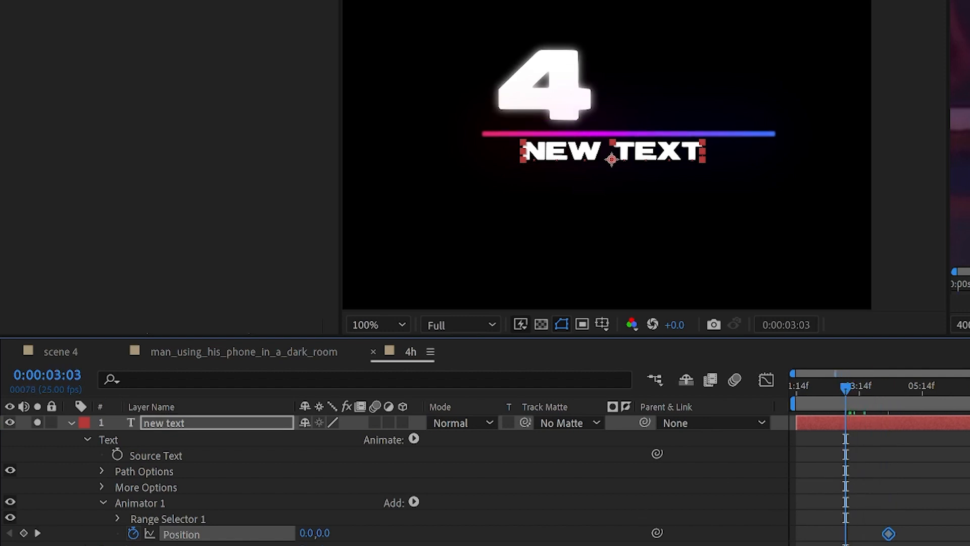
drag(318, 532, 262, 529)
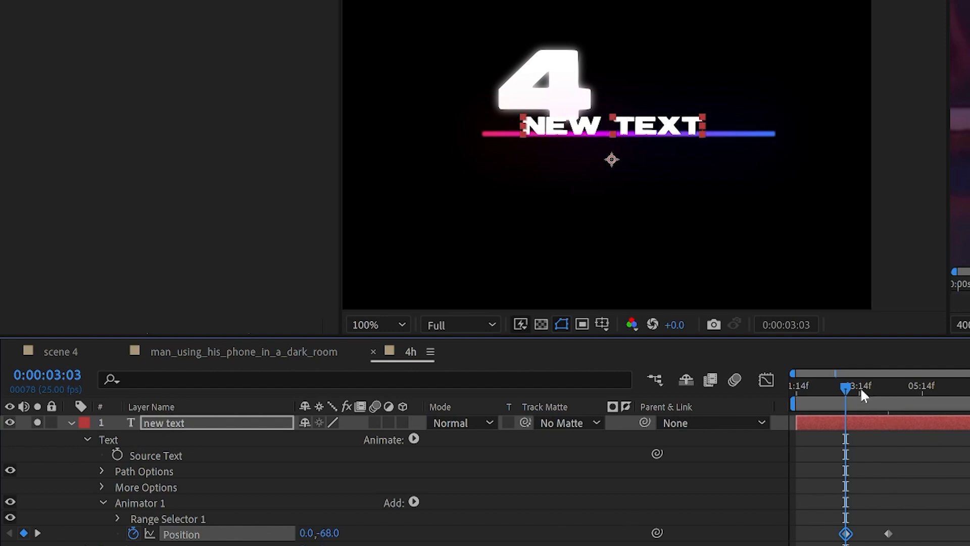
Step: Check the slide-down against the reference clip's title animation
drag(865, 386, 892, 387)
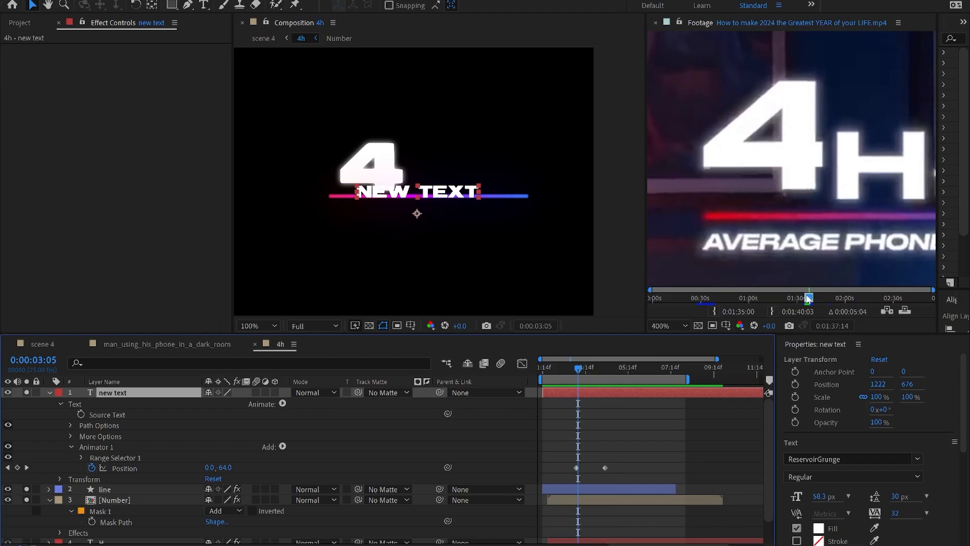
drag(809, 298, 807, 298)
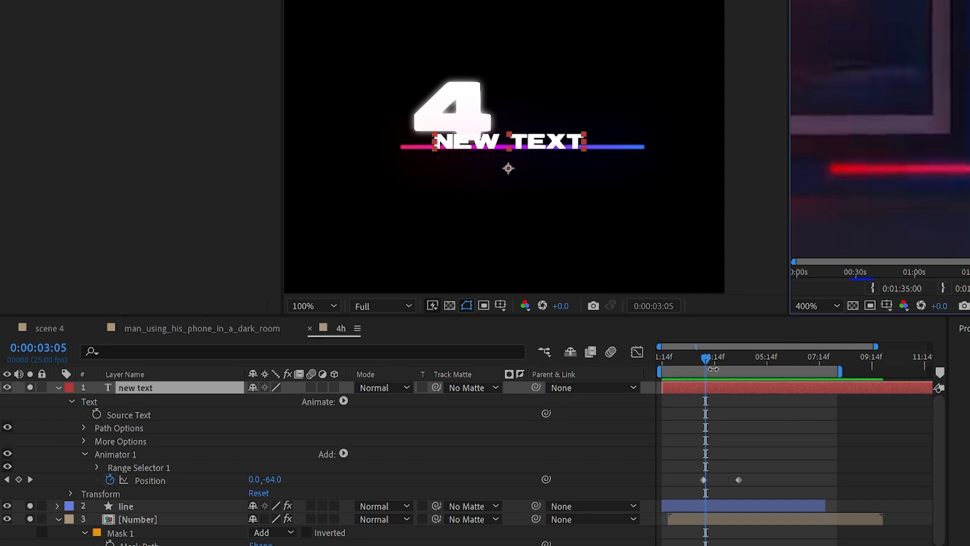
drag(721, 360, 705, 350)
click(115, 457)
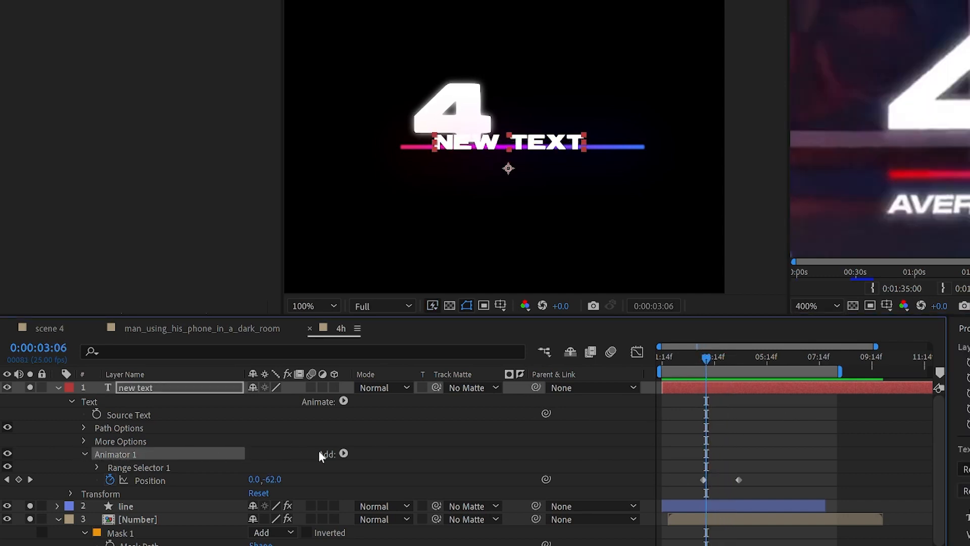
Step: Add a Blur property to the animator, keyframed at 6 on the first frame and sharp at the end
click(343, 454)
mouse_move(347, 463)
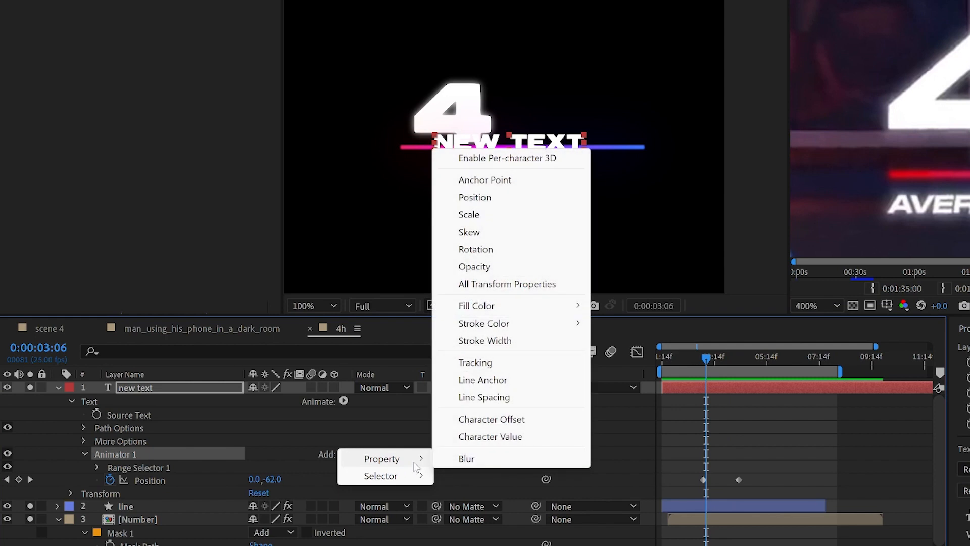
click(467, 458)
drag(726, 358, 739, 357)
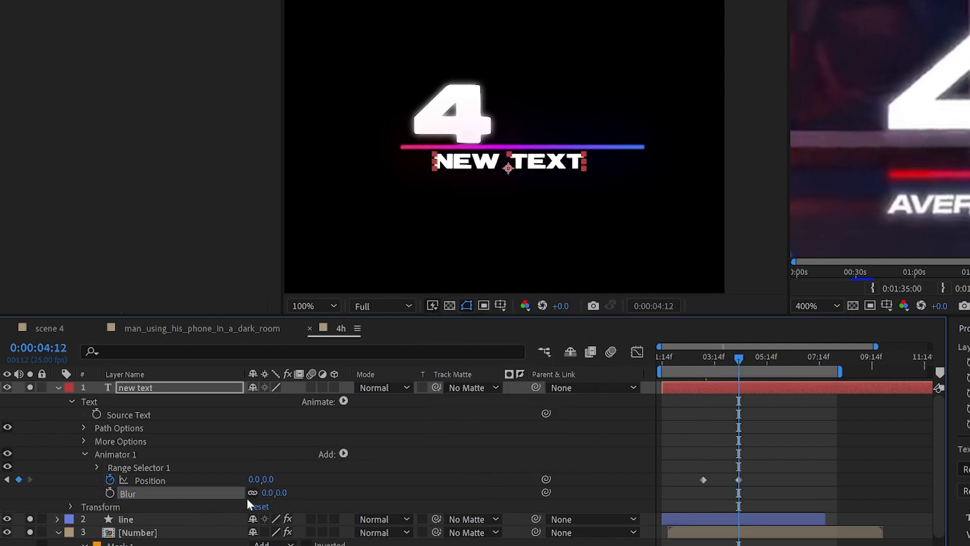
click(702, 358)
drag(286, 493, 292, 492)
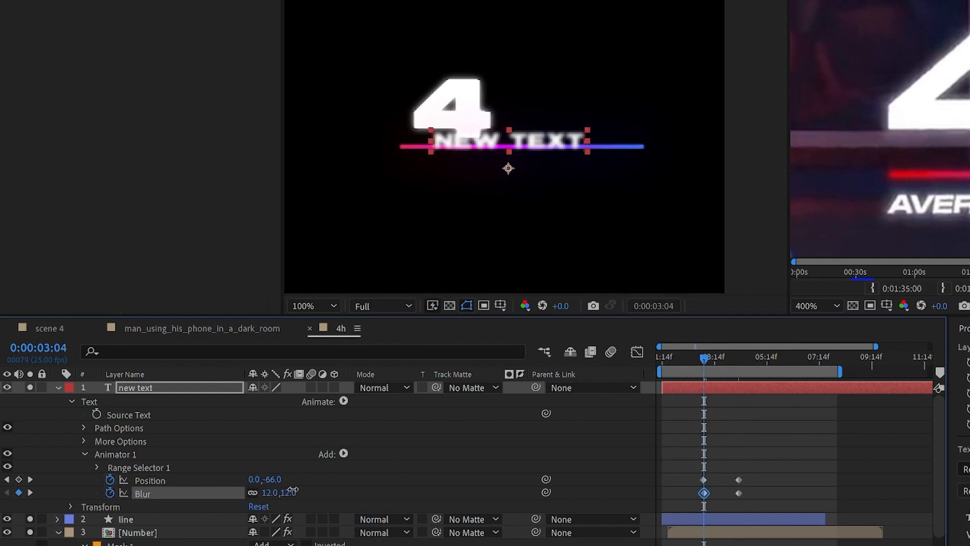
click(374, 505)
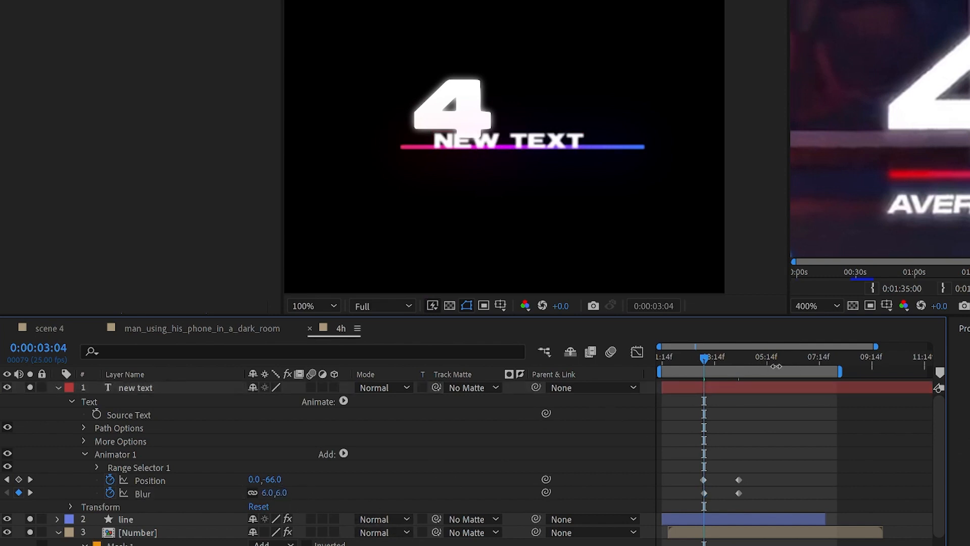
mouse_move(713, 358)
mouse_down()
mouse_move(748, 363)
mouse_move(696, 358)
mouse_move(730, 366)
mouse_up()
Step: Apply Easy Ease to all four Position and Blur keyframes and steepen the influence in the Graph Editor
drag(758, 462, 687, 505)
right_click(703, 486)
mouse_move(833, 468)
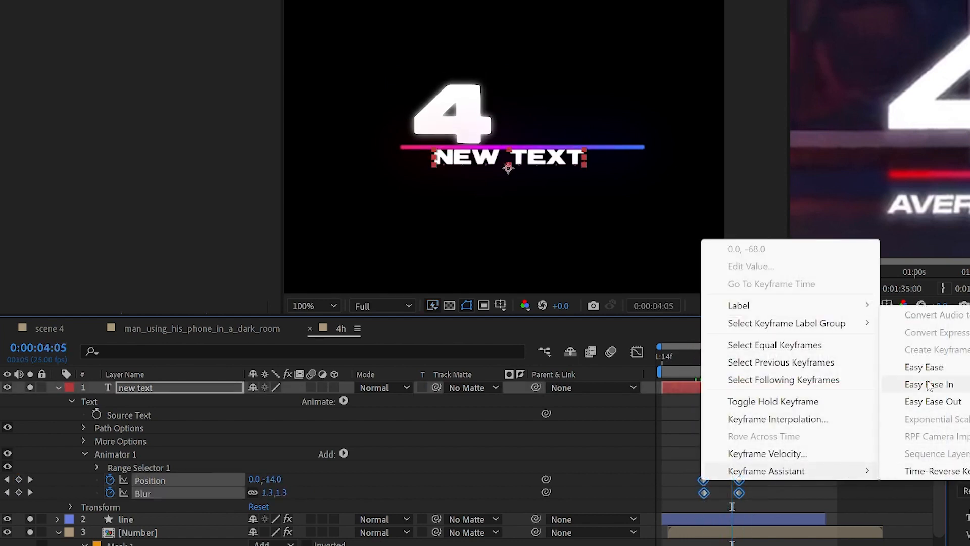
click(902, 367)
click(637, 352)
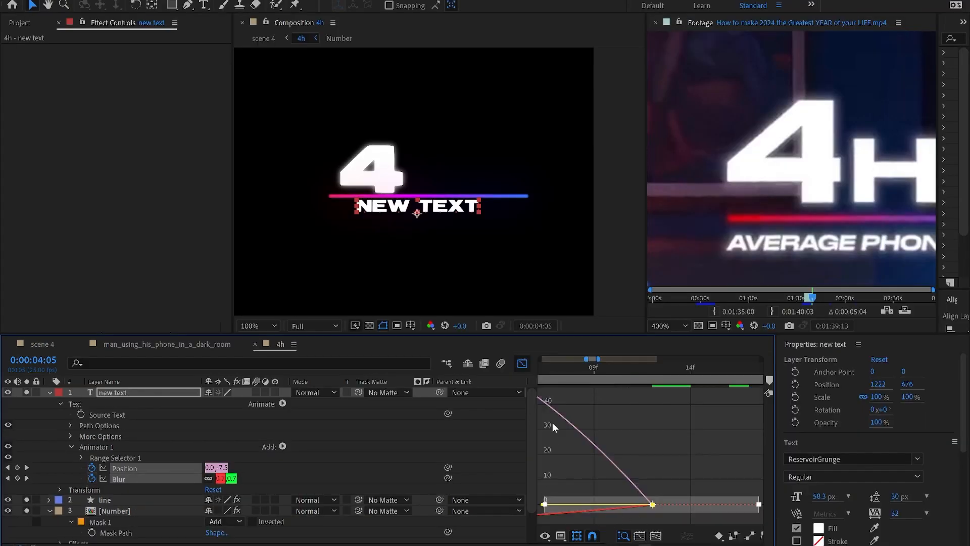
key(grave)
drag(820, 459, 705, 457)
key(grave)
click(522, 363)
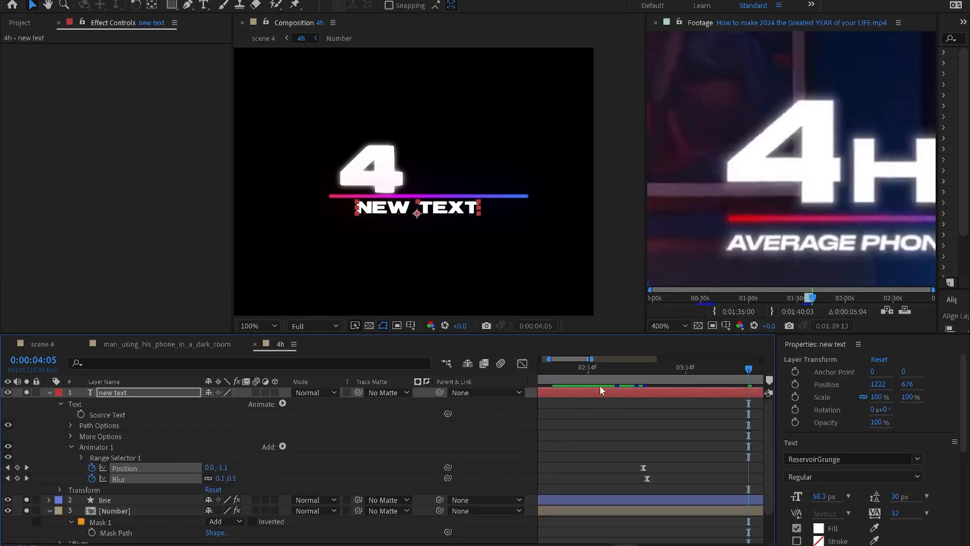
Step: Shift the Blur keyframes one frame later and preview the slide-in
key(minus)
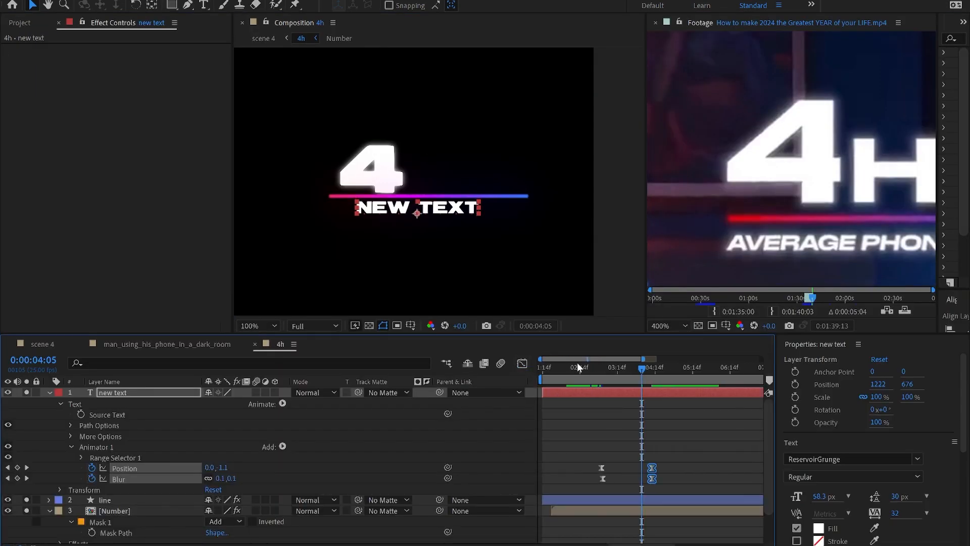
key(space)
key(space)
drag(680, 471, 617, 480)
click(599, 369)
key(space)
key(space)
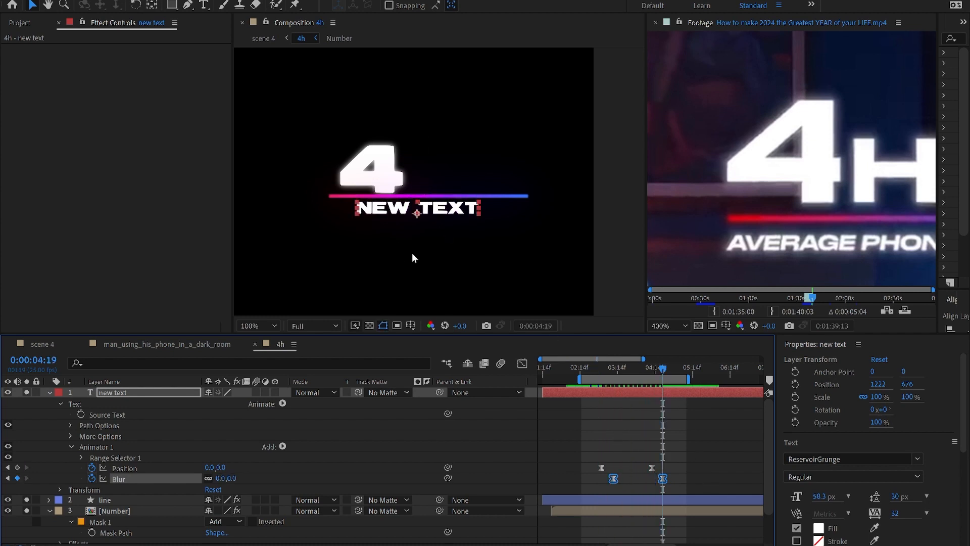
Step: Draw a rectangle mask over the NEW TEXT above the gradient line
key(q)
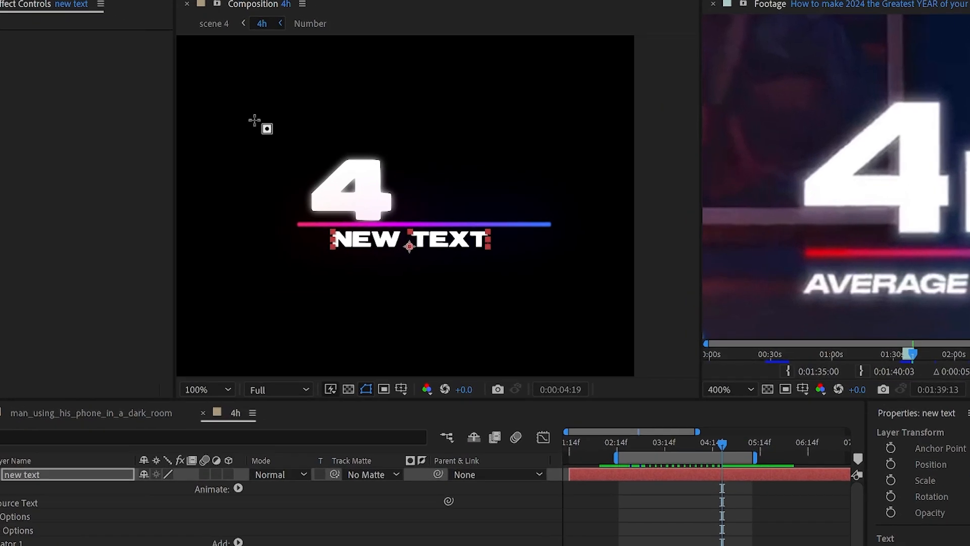
drag(299, 91, 555, 197)
drag(642, 279, 638, 281)
key(period)
key(period)
key(comma)
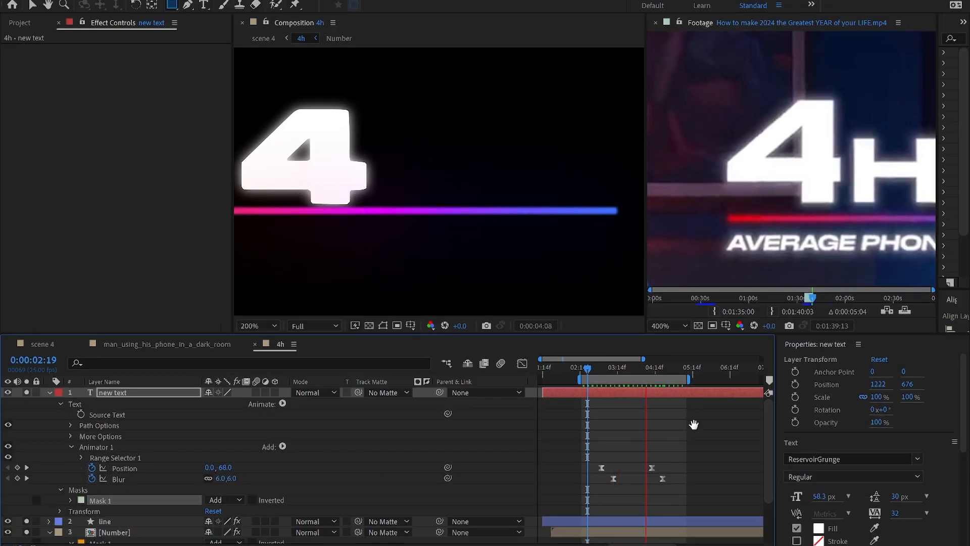
key(space)
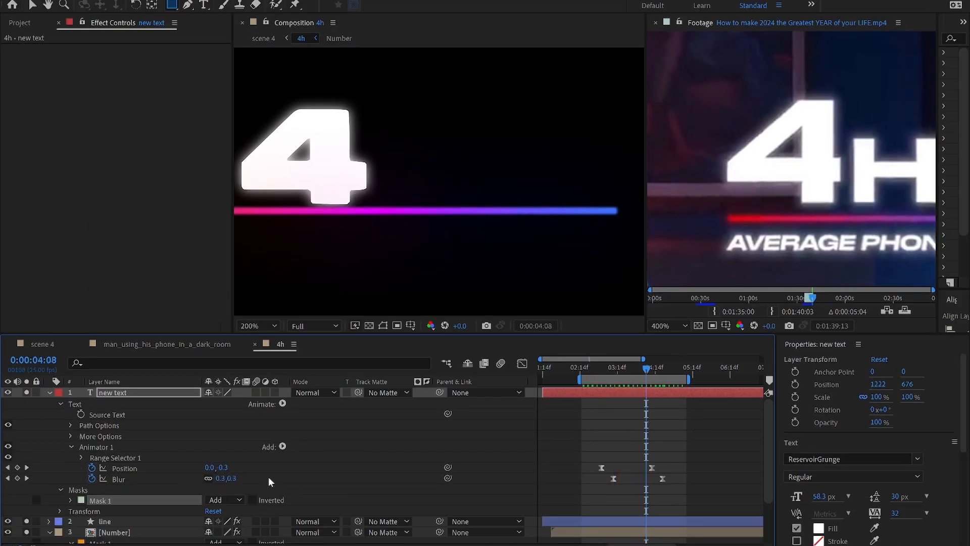
Step: Set Mask 1 mode to Subtract and play back the masked slide-in
click(223, 500)
click(243, 433)
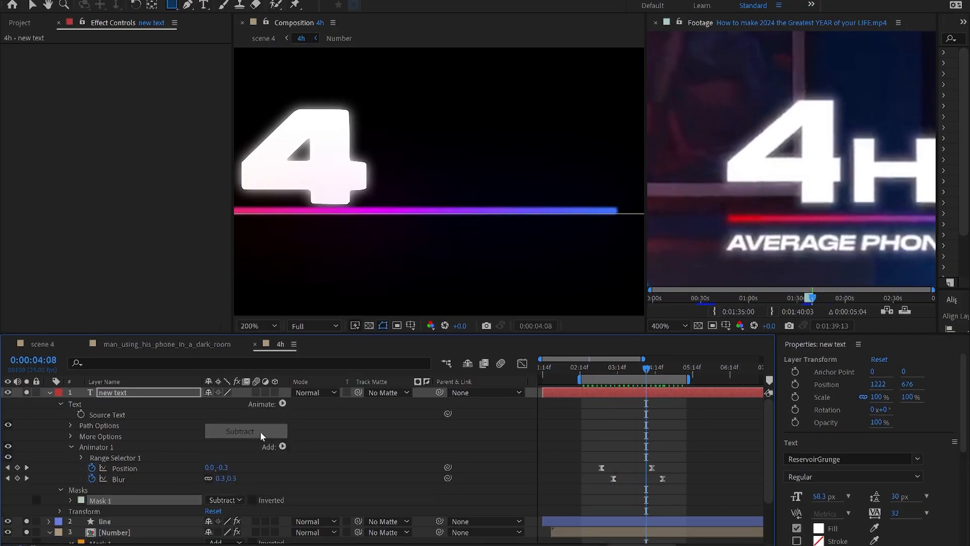
click(586, 378)
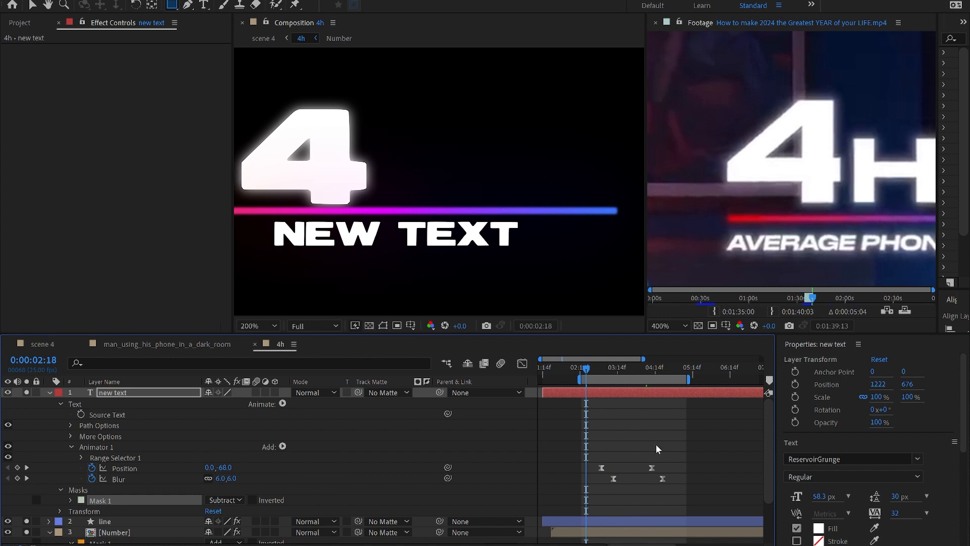
key(space)
key(space)
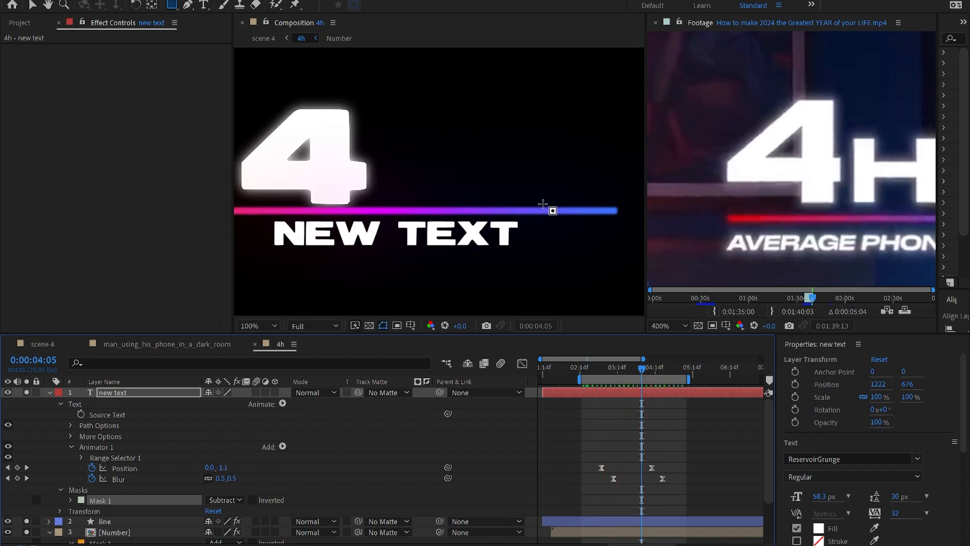
scroll(537, 219, down, 3)
key(Return)
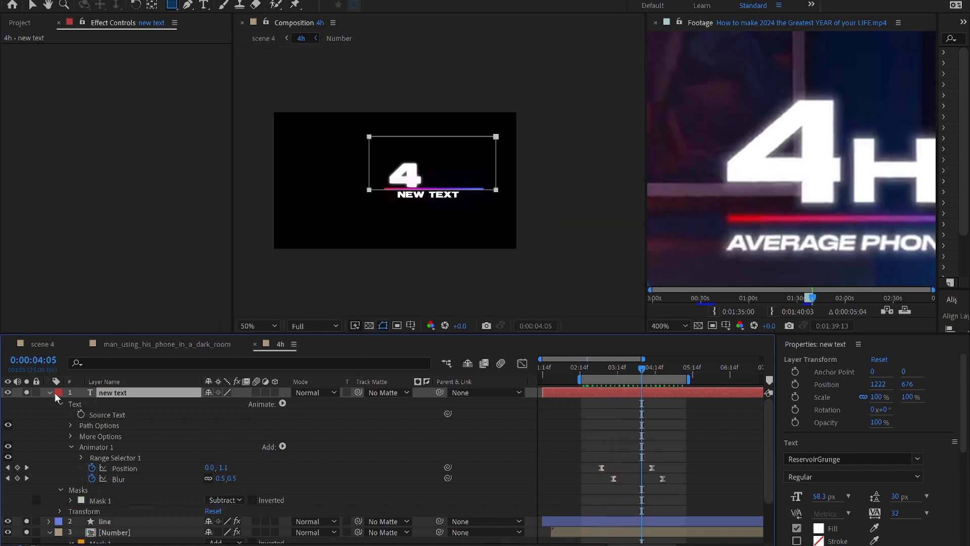
Step: Delete the NEW TEXT layer and preview the full 4H 12M title animation
key(ctrl+grave)
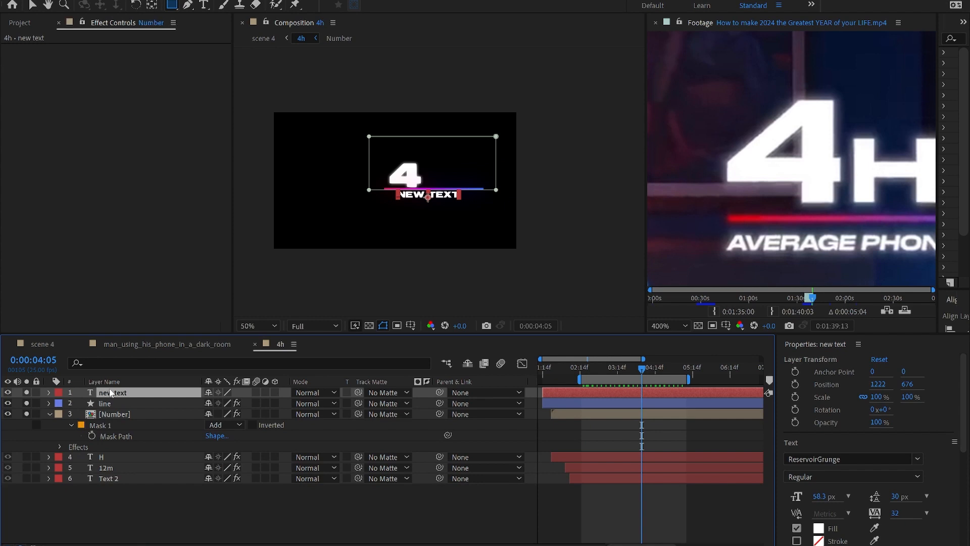
key(Delete)
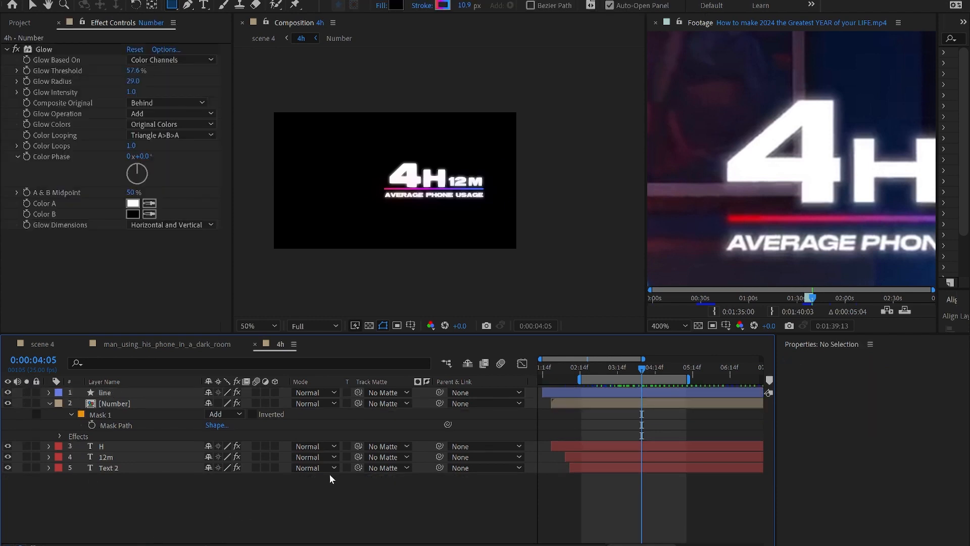
scroll(443, 195, up, 2)
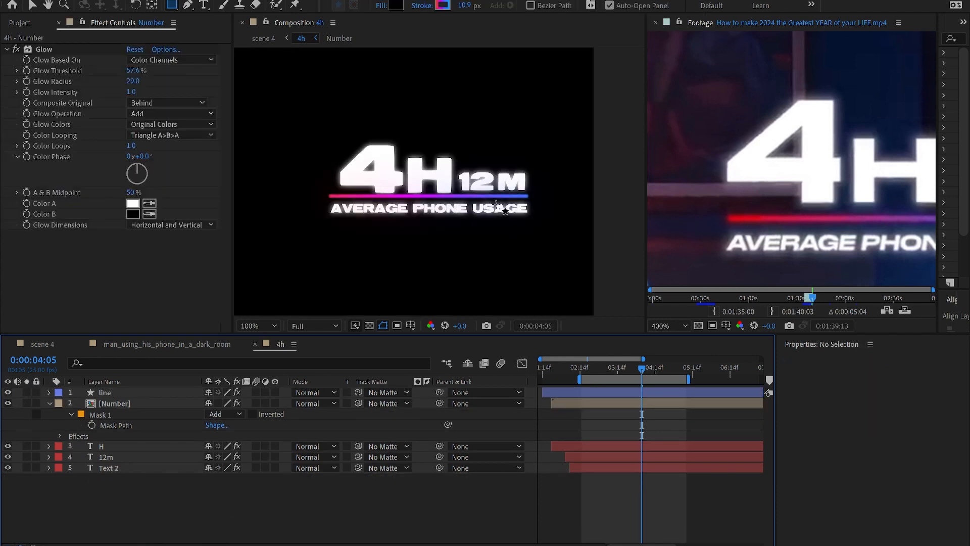
key(space)
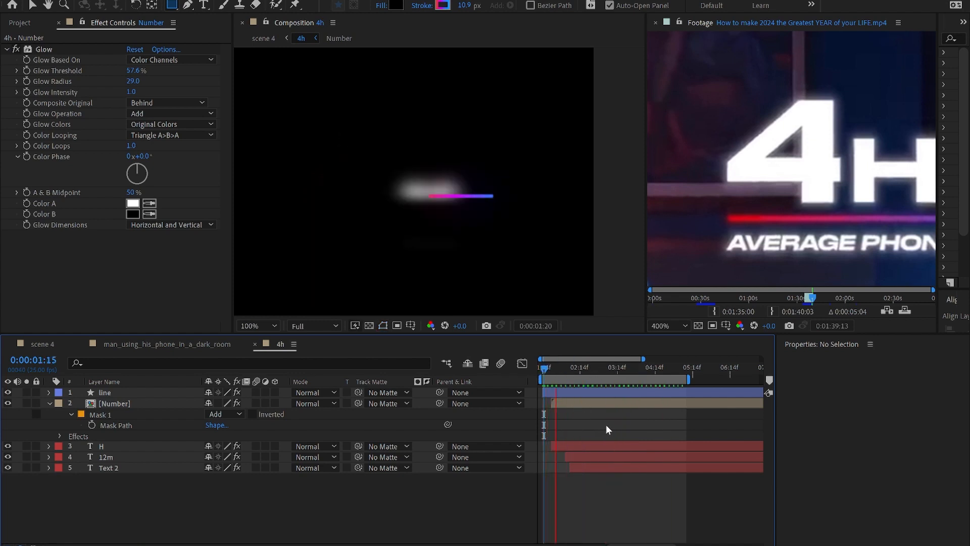
click(623, 413)
Step: Close the 4h composition and play scene 4 from the start
click(255, 344)
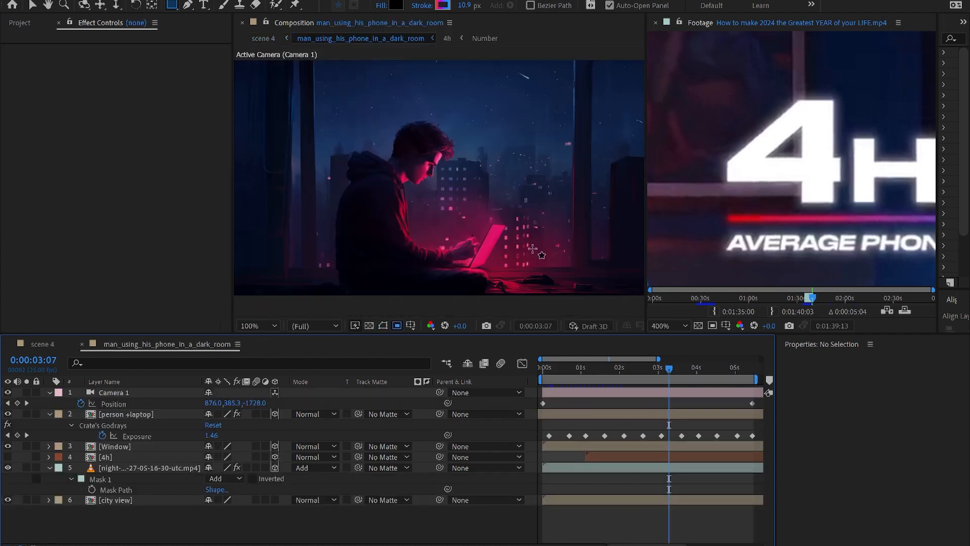
click(42, 344)
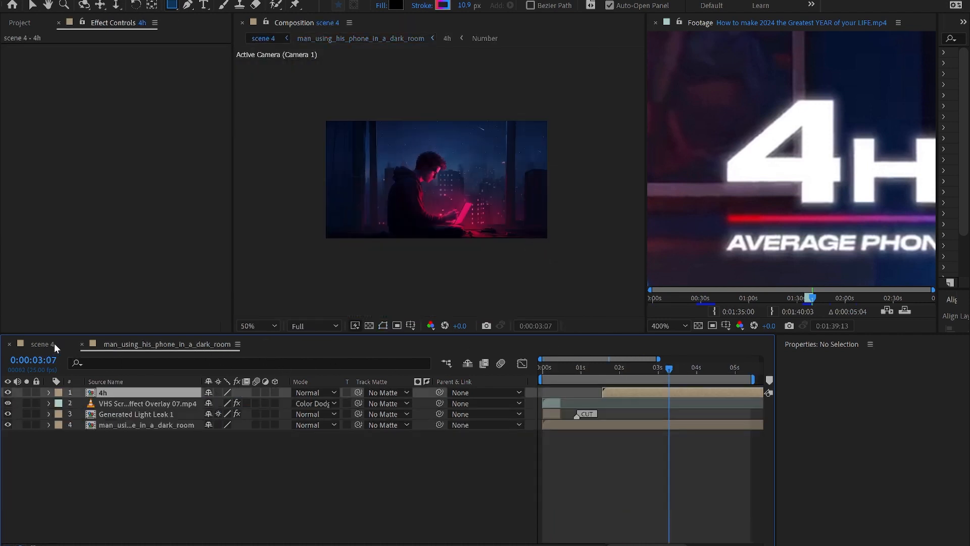
click(563, 392)
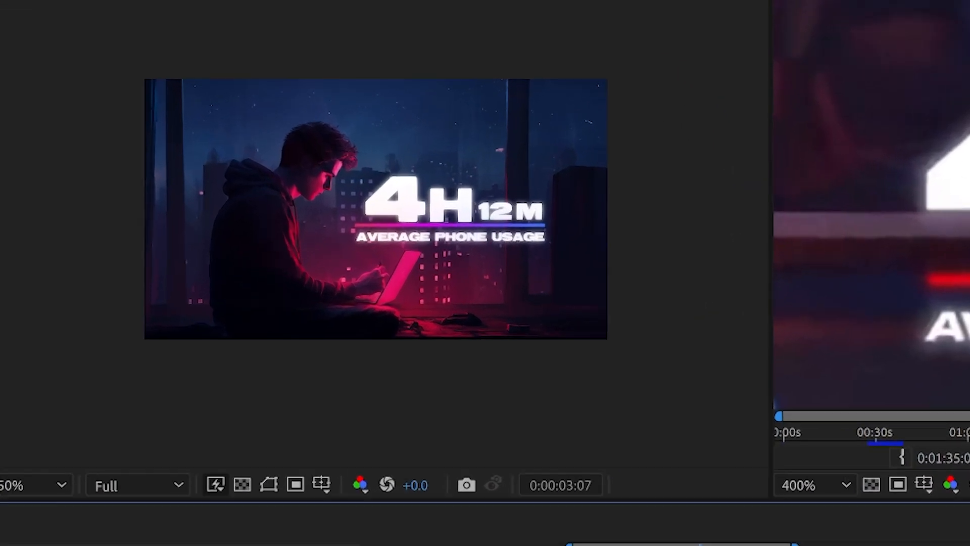
key(space)
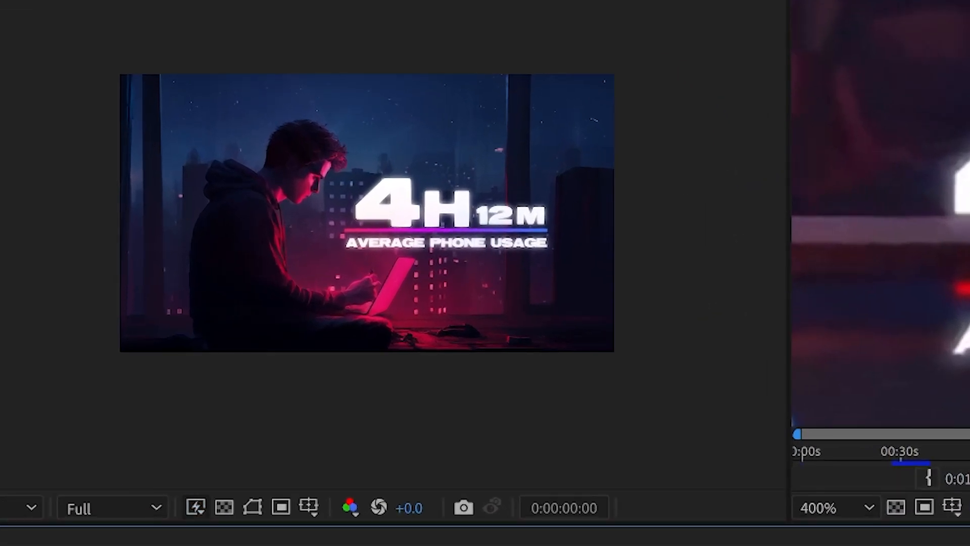